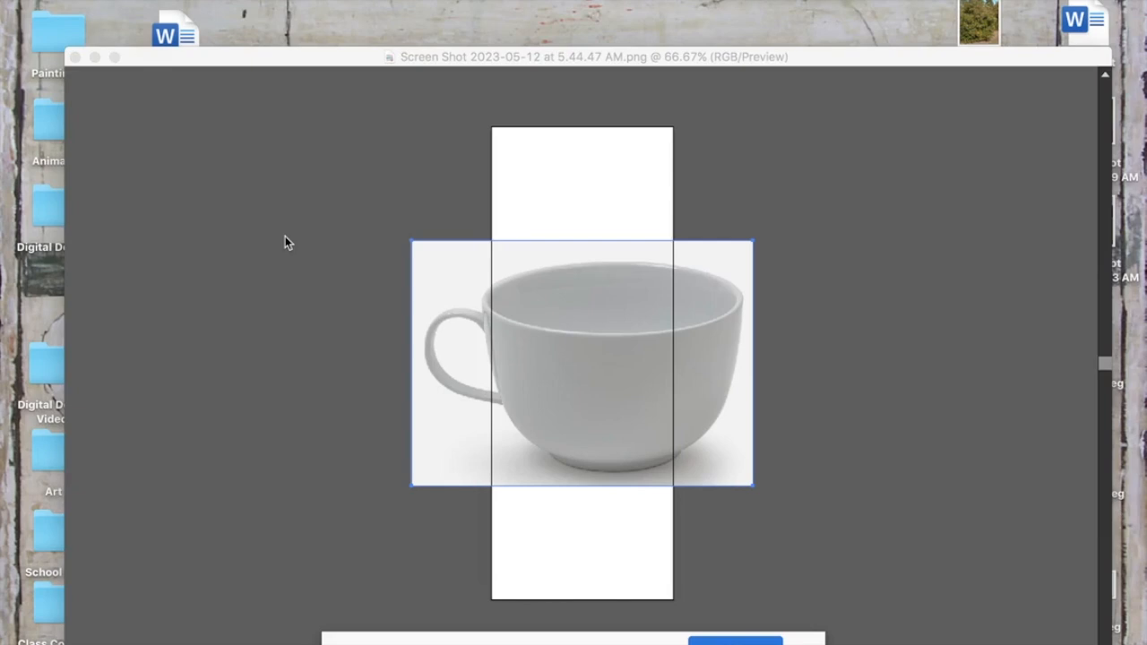
- Show the rulers and move the cup image horizontally until its left edge lines up with the artboard's left edge
{"action": "left_click", "coordinate": [285, 235]}
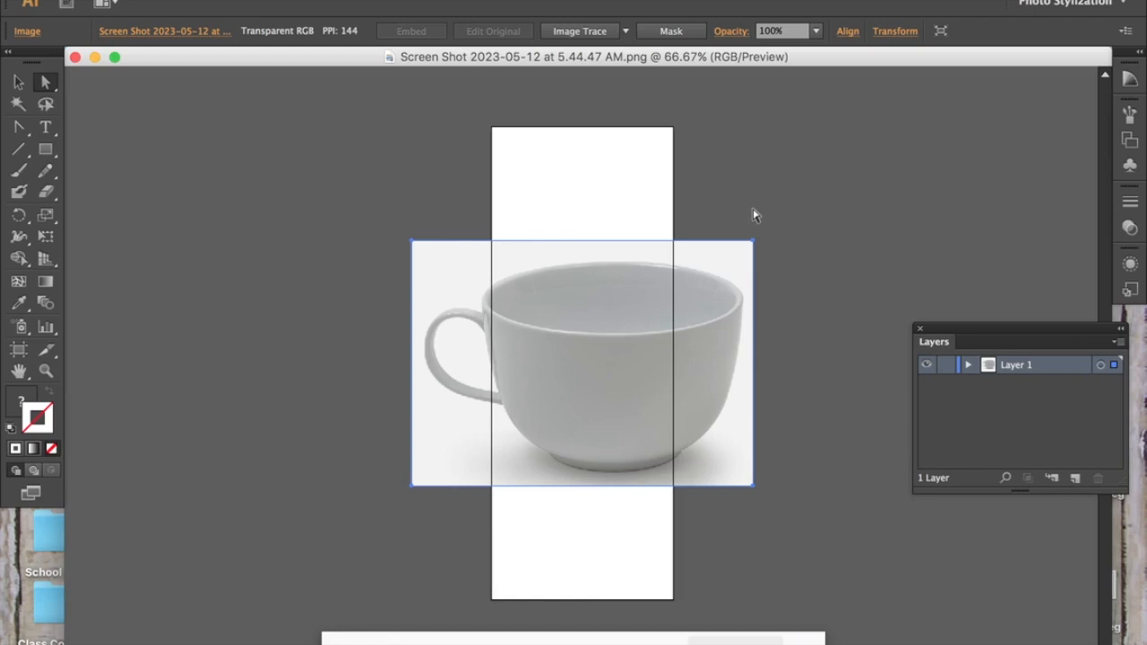
{"action": "key", "text": "super"}
{"action": "key", "text": "super+r"}
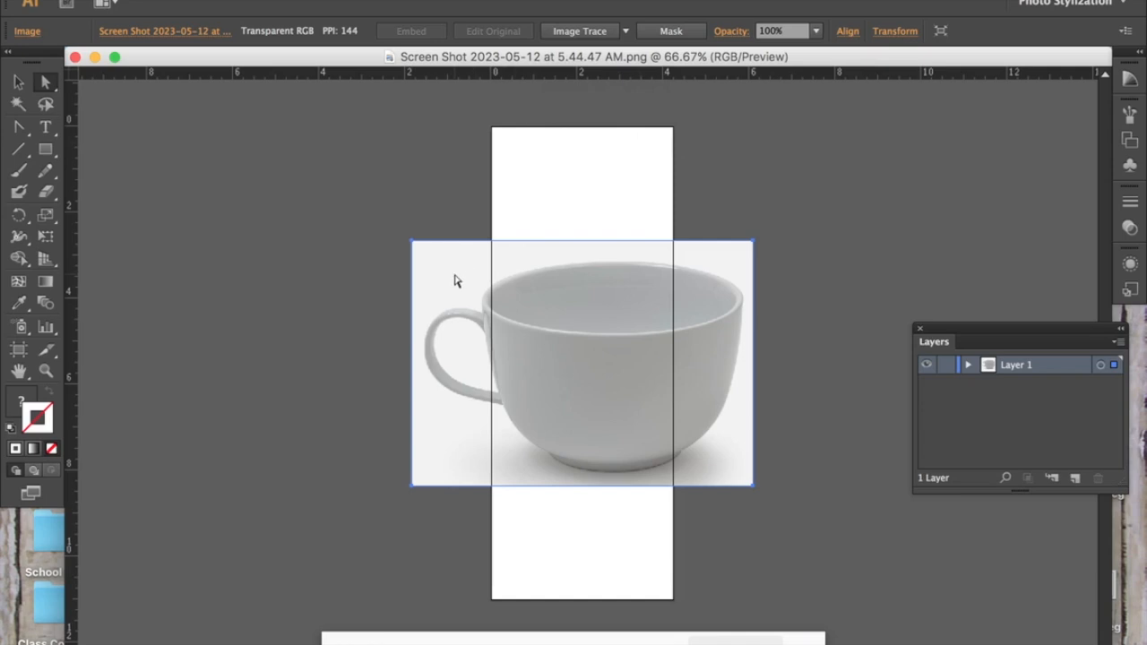
{"action": "left_click", "coordinate": [20, 84]}
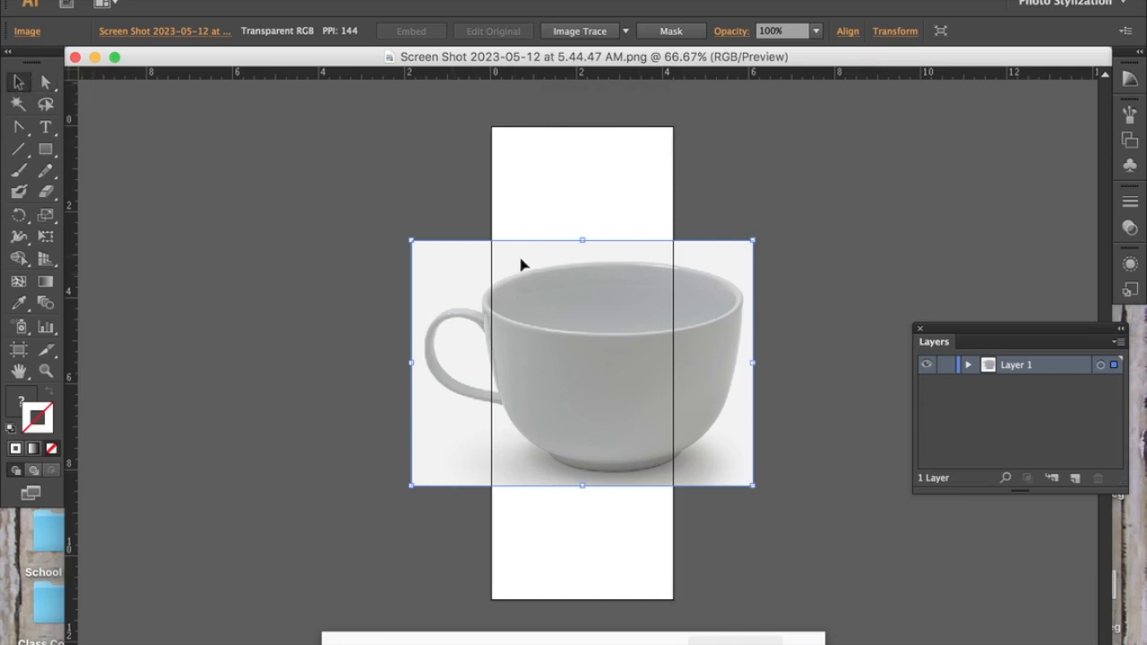
{"action": "left_click_drag", "start_coordinate": [474, 274], "coordinate": [550, 267]}
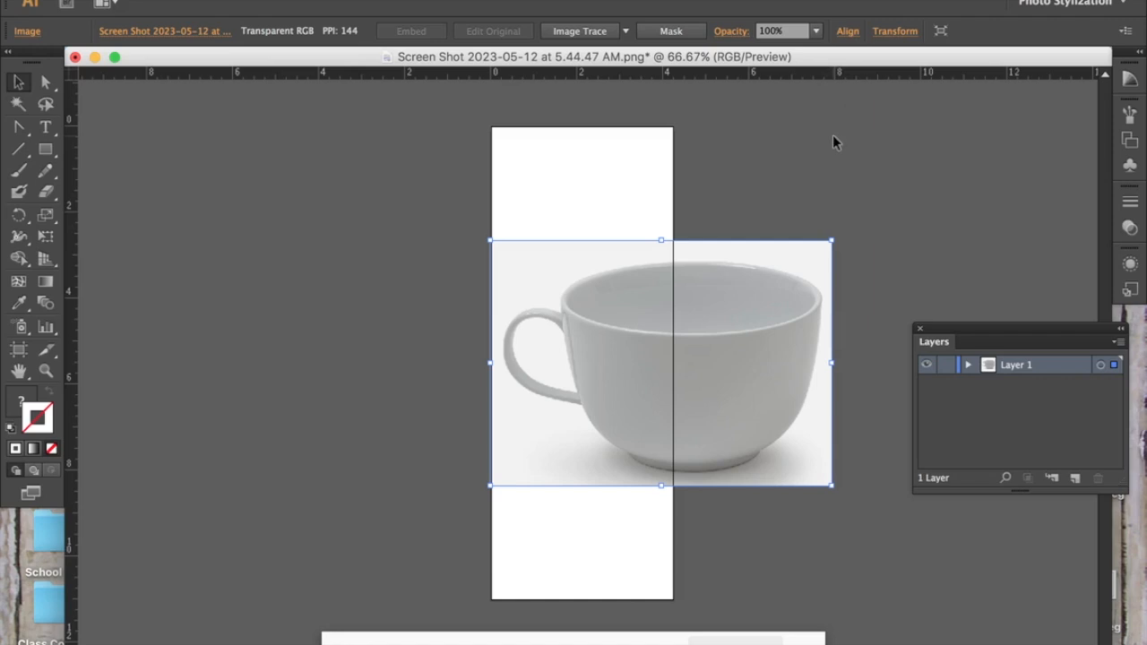
- Resize the artboard to fit the cup image exactly, about 7.93 in wide by 5.71 in high
{"action": "scroll", "coordinate": [831, 139], "scroll_direction": "right", "scroll_amount": 4}
{"action": "scroll", "coordinate": [832, 139], "scroll_direction": "down", "scroll_amount": 1}
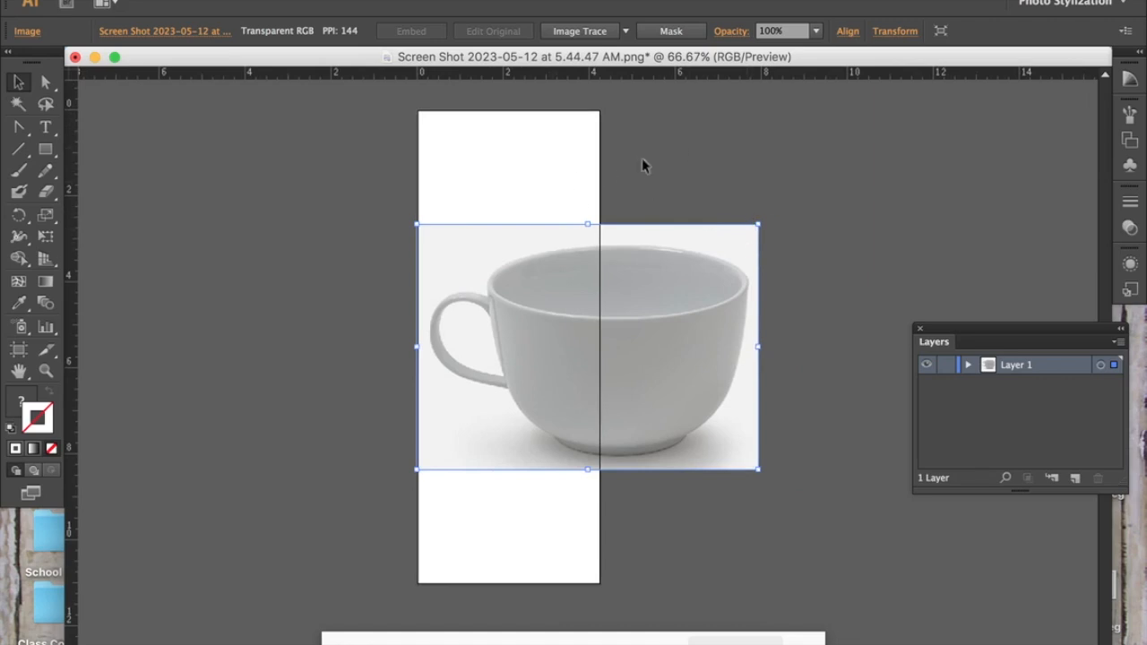
{"action": "left_click", "coordinate": [718, 150]}
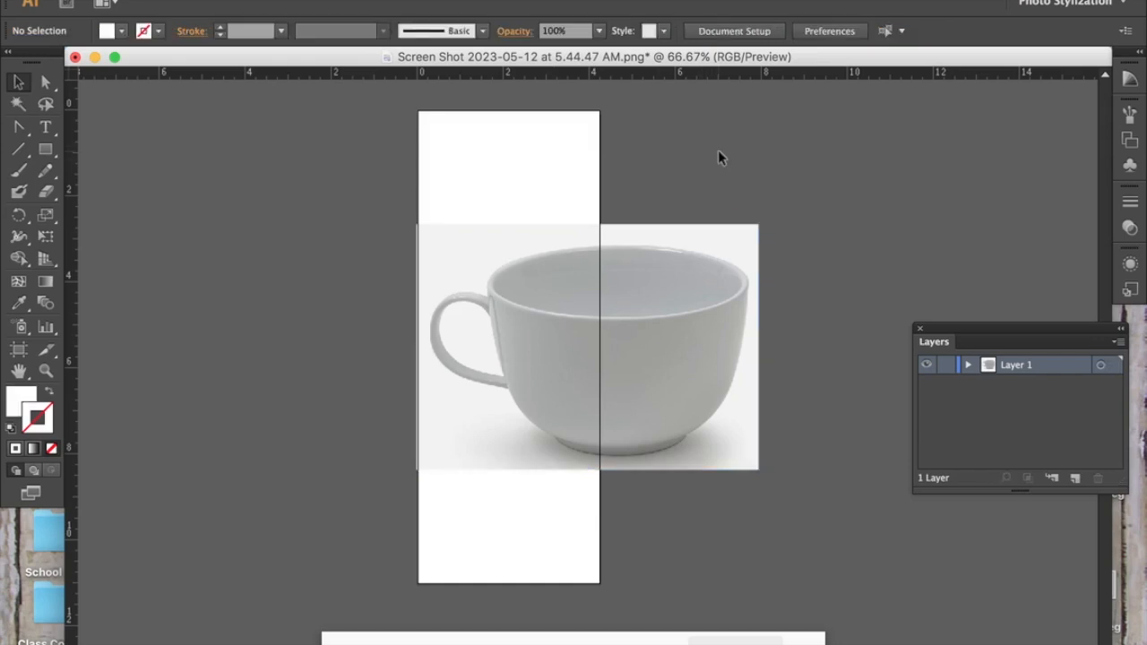
{"action": "left_click", "coordinate": [733, 33]}
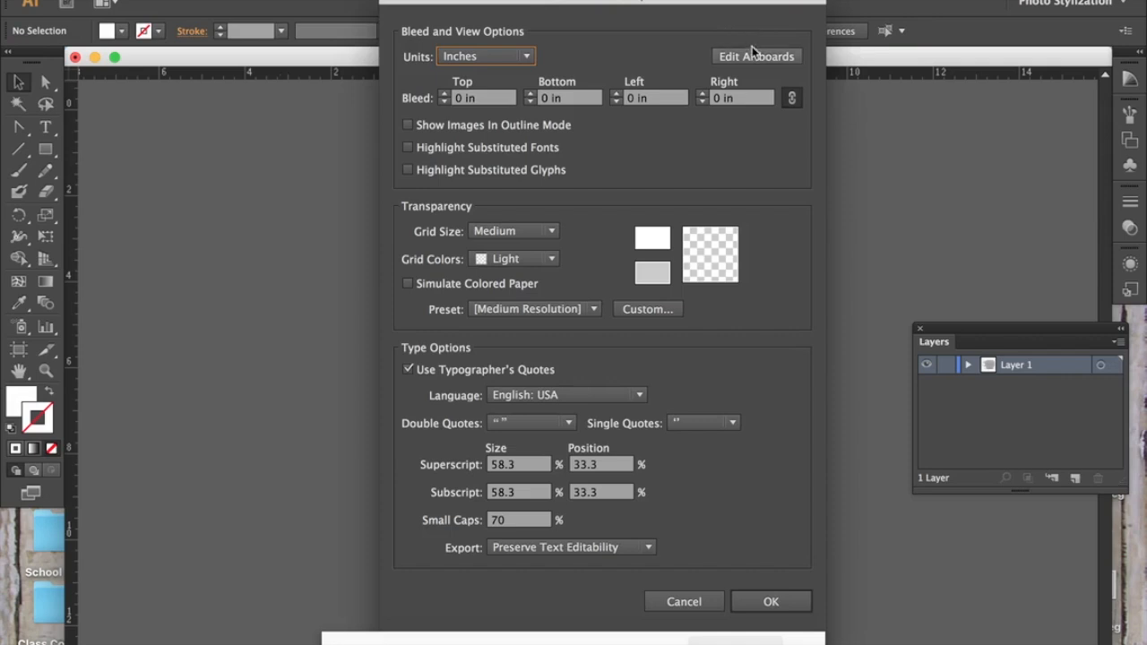
{"action": "left_click", "coordinate": [750, 57]}
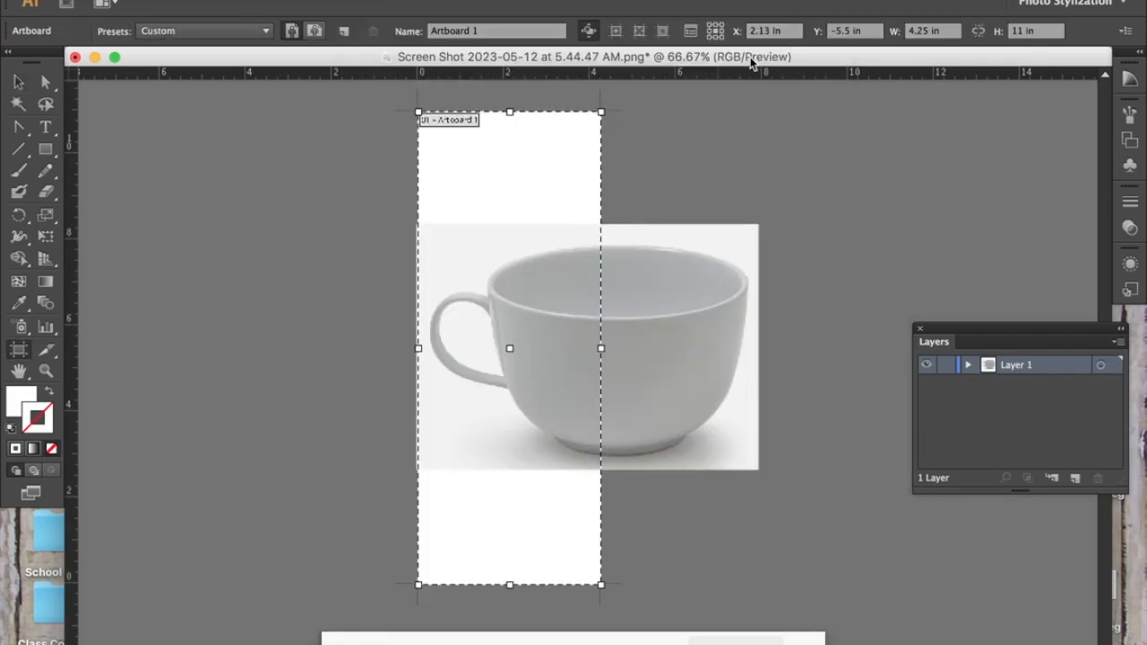
{"action": "left_click_drag", "start_coordinate": [602, 115], "coordinate": [680, 176]}
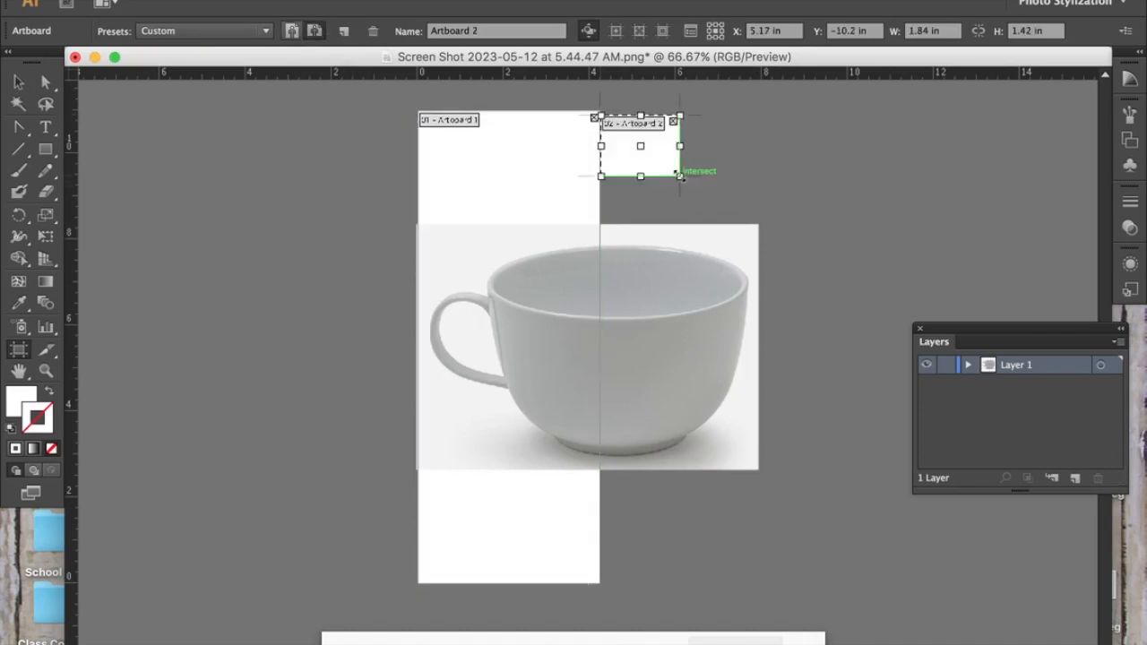
{"action": "key", "text": "super+z"}
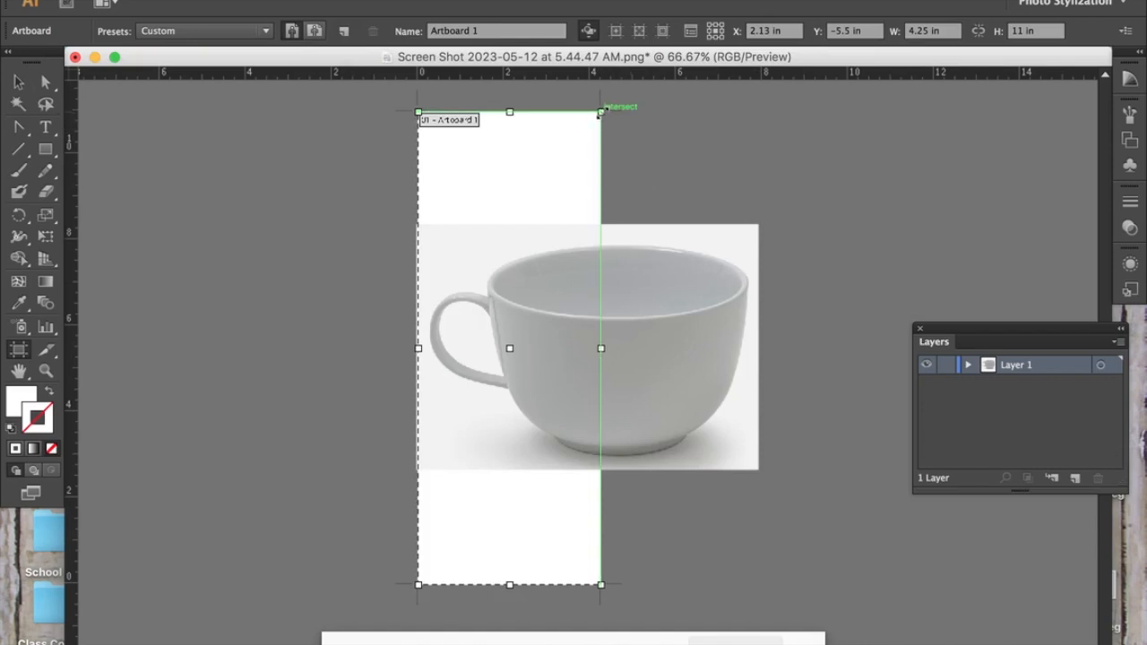
{"action": "left_click_drag", "start_coordinate": [601, 114], "coordinate": [758, 224]}
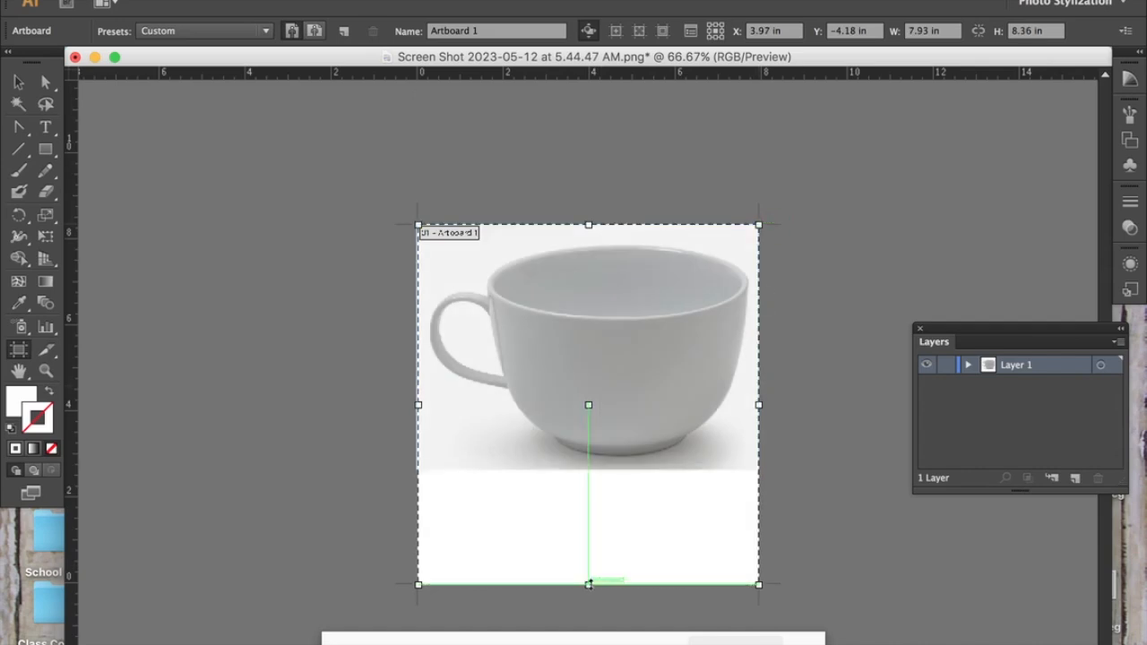
{"action": "left_click_drag", "start_coordinate": [589, 582], "coordinate": [591, 468]}
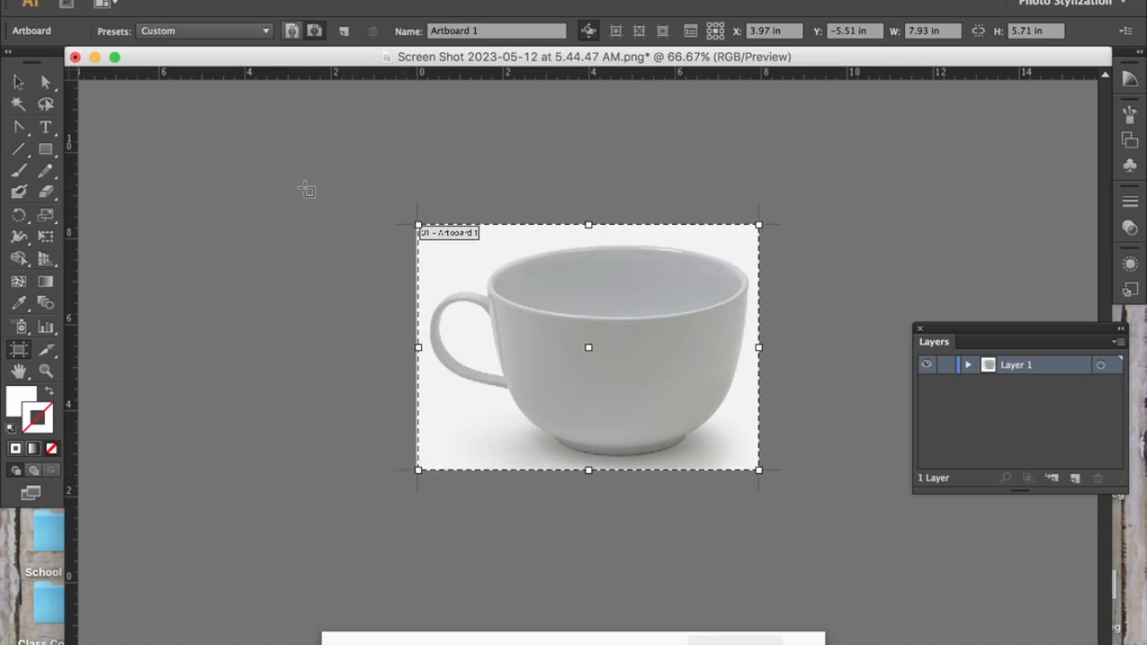
{"action": "left_click", "coordinate": [18, 84]}
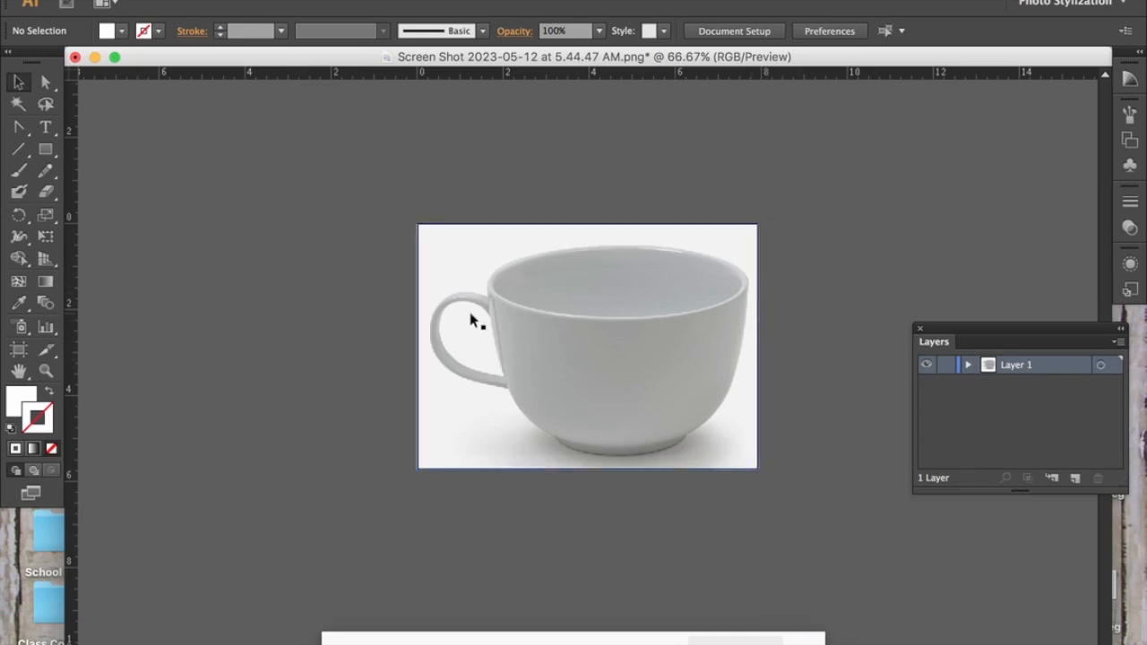
- Enlarge the artboard to about 8.71 in by 6.35 in, leaving a white margin around the cup image
{"action": "left_click", "coordinate": [734, 34]}
{"action": "left_click", "coordinate": [733, 56]}
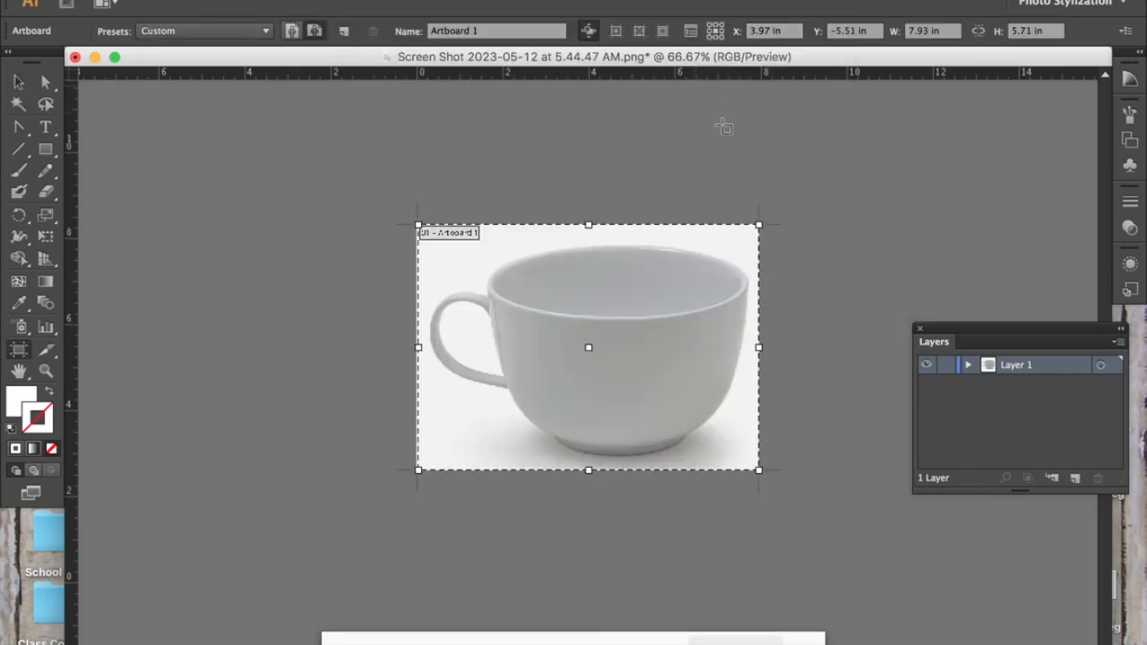
{"action": "left_click_drag", "start_coordinate": [758, 227], "coordinate": [782, 207]}
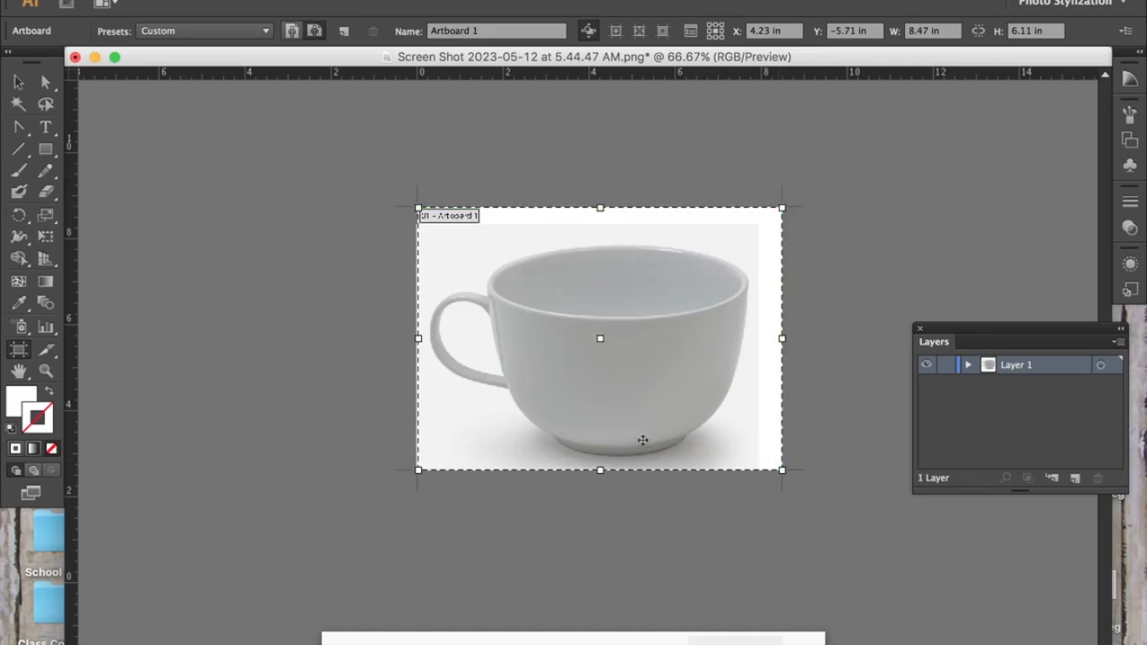
{"action": "left_click_drag", "start_coordinate": [417, 469], "coordinate": [408, 480]}
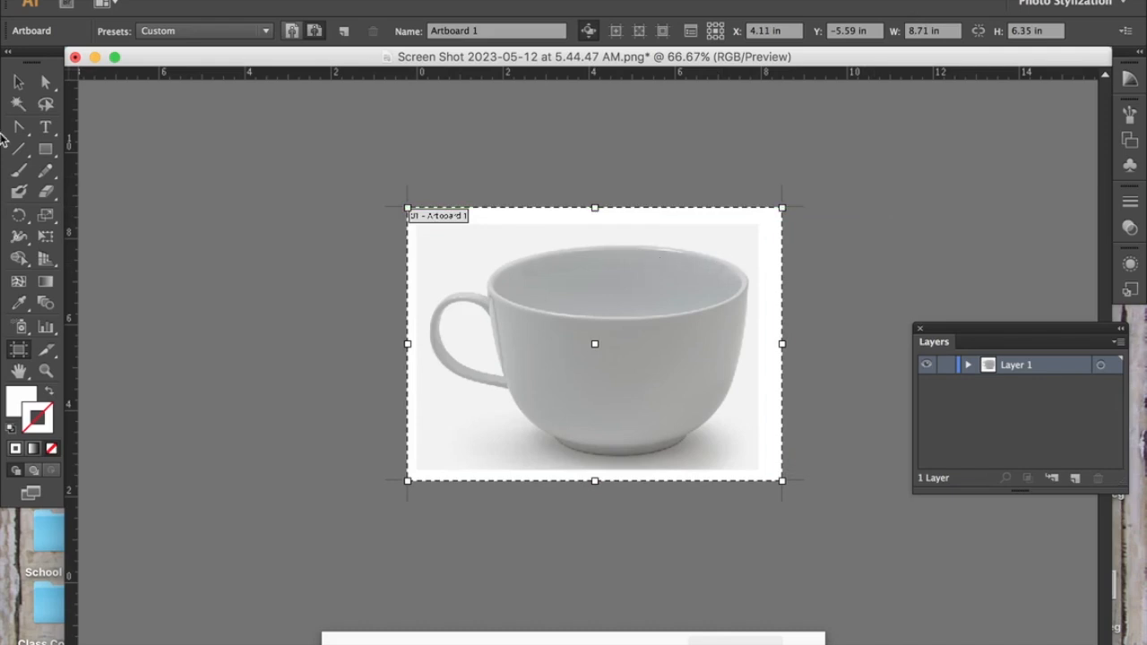
{"action": "left_click", "coordinate": [20, 84]}
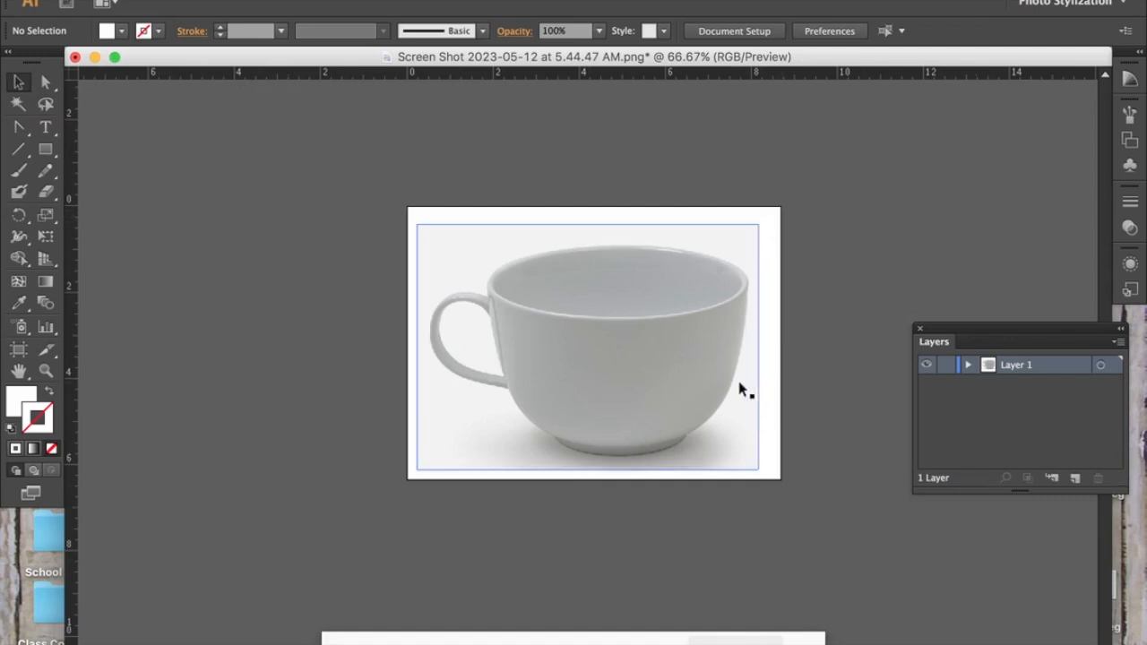
- Make the cup image's layer, Layer 1, a template layer with images dimmed to 50%
{"action": "left_click", "coordinate": [690, 412]}
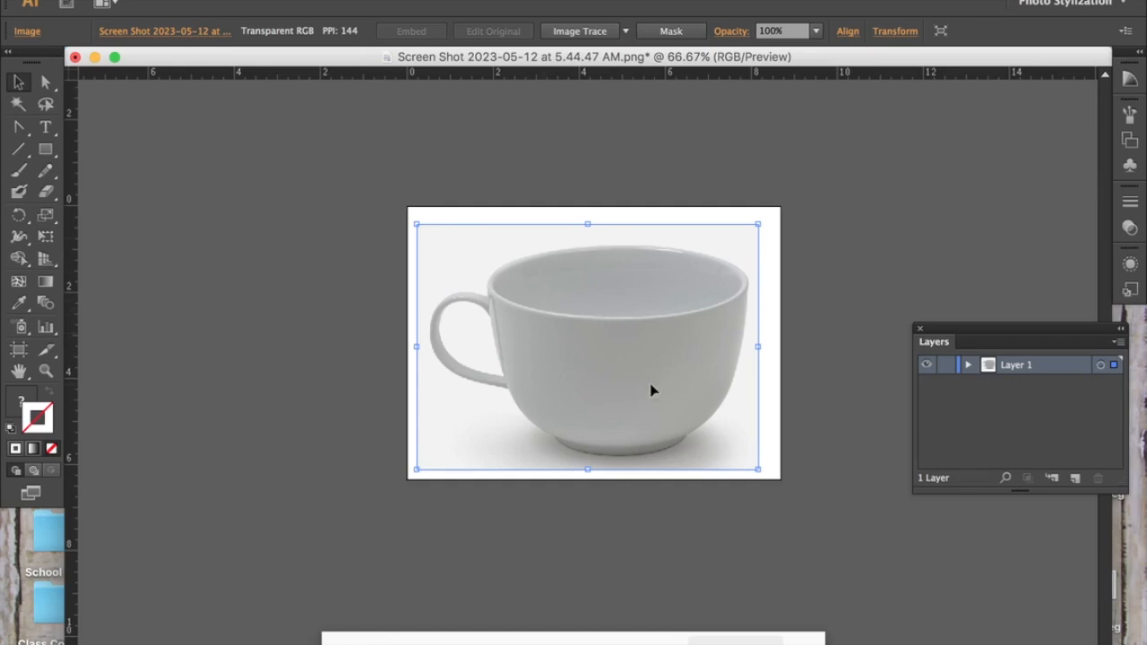
{"action": "key", "text": "super+1"}
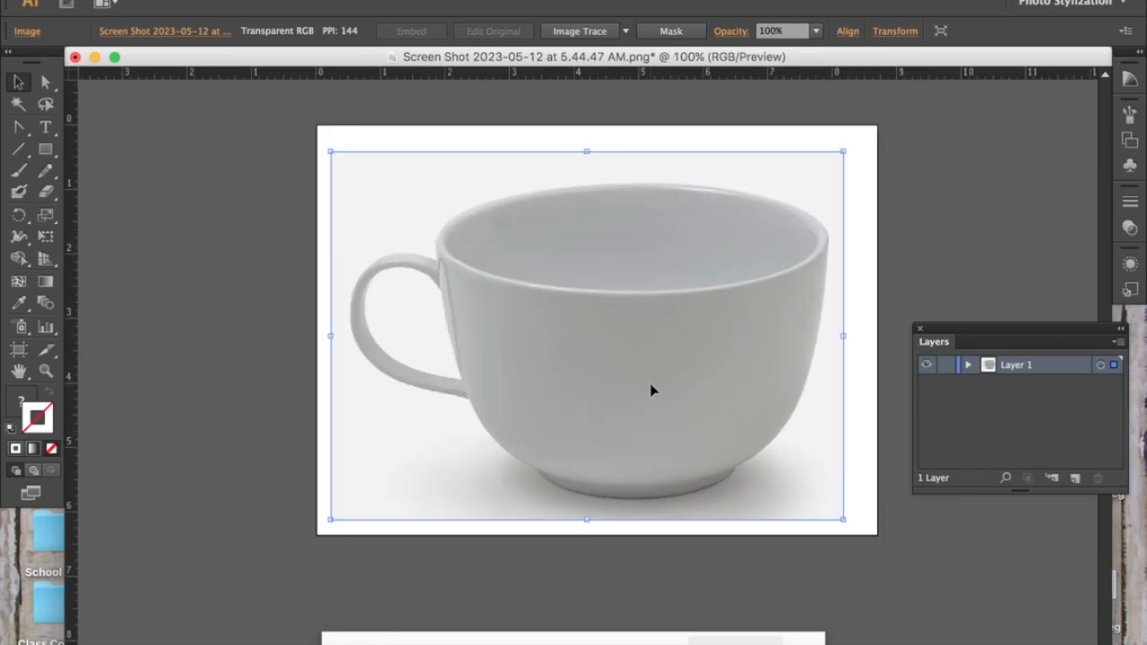
{"action": "scroll", "coordinate": [651, 391], "scroll_direction": "right", "scroll_amount": 2}
{"action": "scroll", "coordinate": [652, 390], "scroll_direction": "up", "scroll_amount": 1}
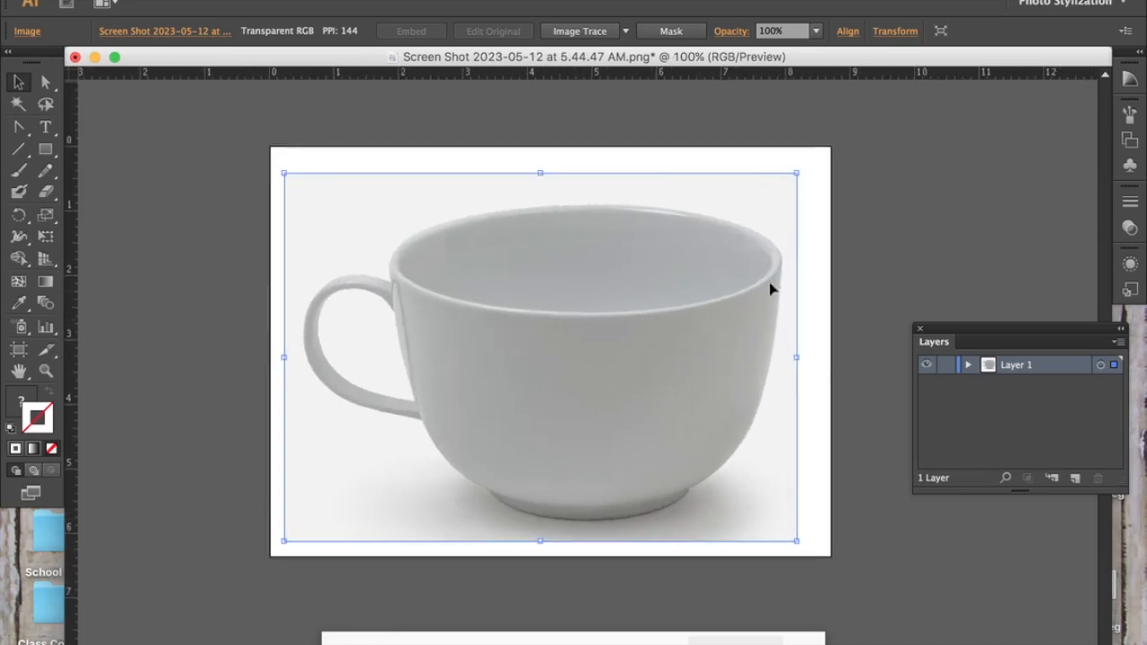
{"action": "left_click_drag", "start_coordinate": [973, 331], "coordinate": [937, 260]}
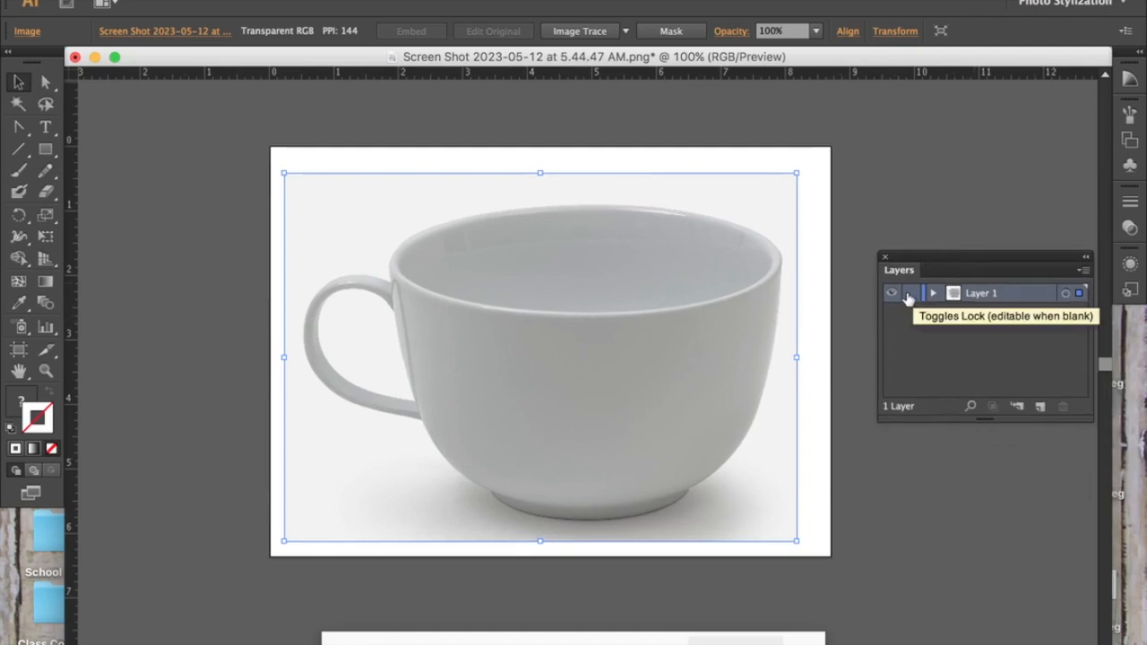
{"action": "double_click", "coordinate": [1028, 302]}
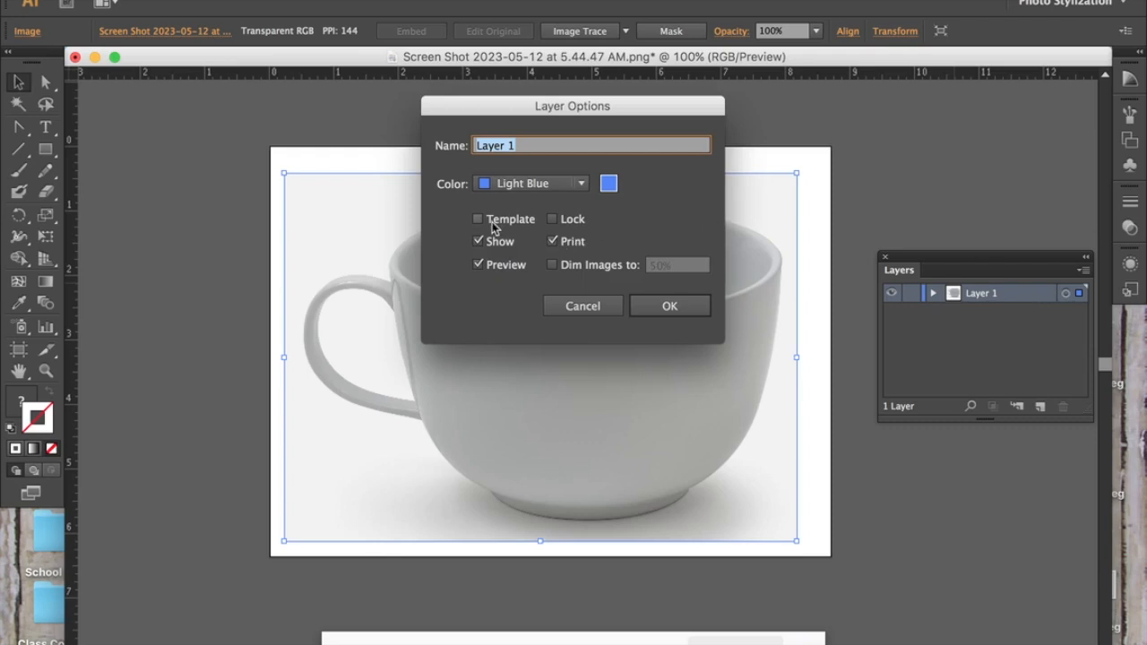
{"action": "left_click", "coordinate": [478, 221]}
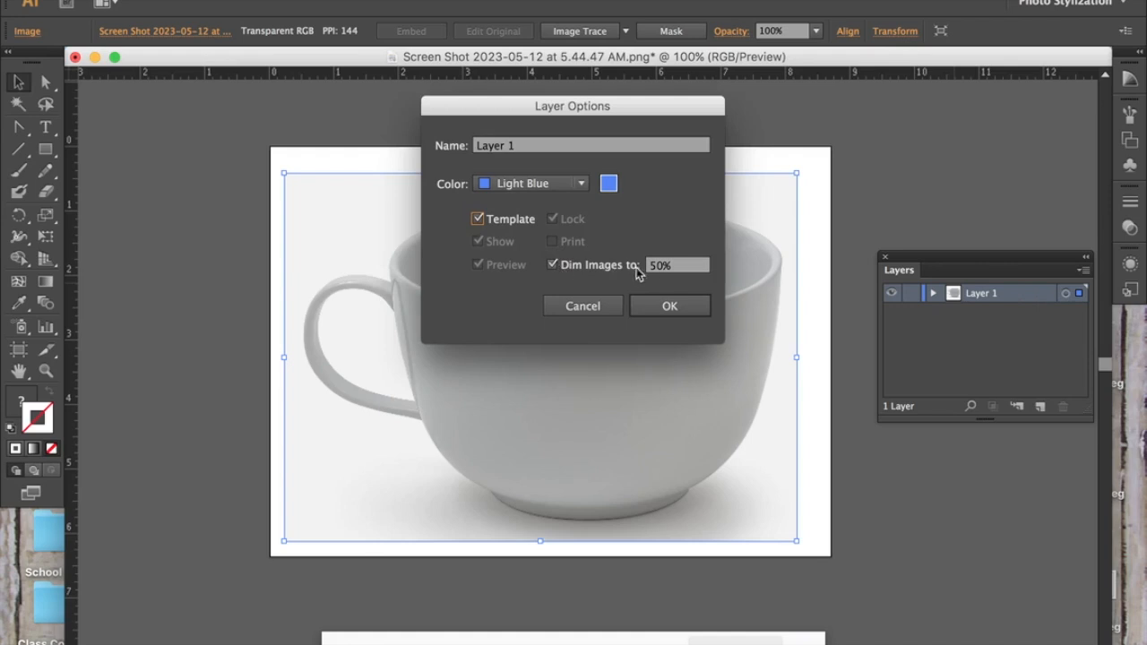
{"action": "left_click", "coordinate": [672, 306]}
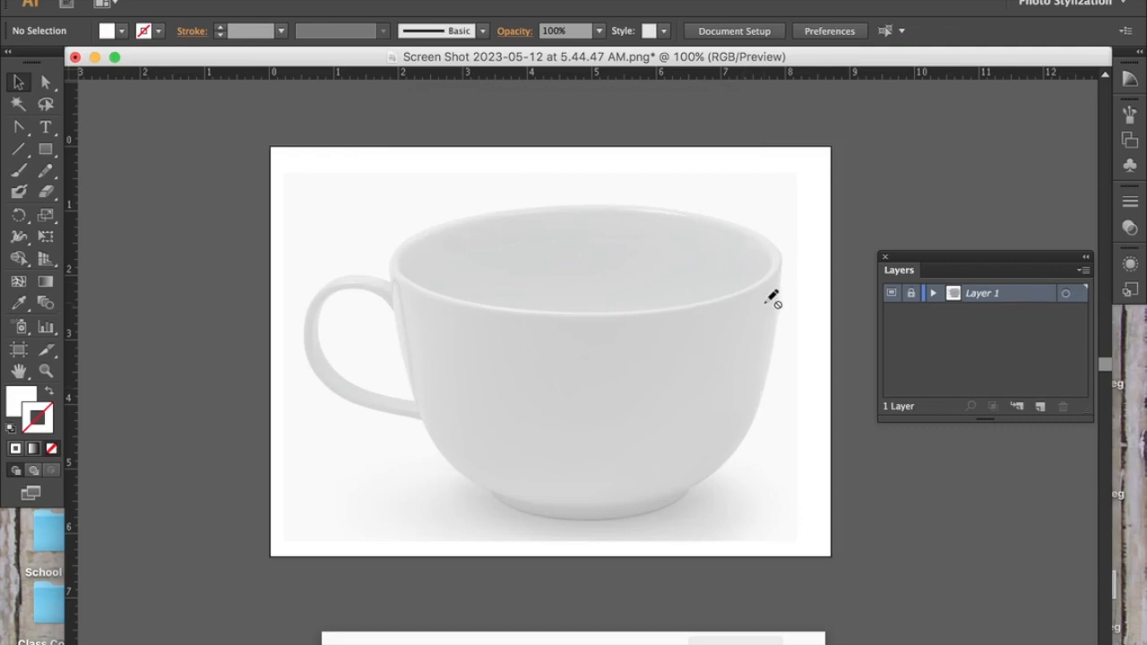
- Turn off image dimming for the Layer 1 template layer
{"action": "double_click", "coordinate": [1012, 293]}
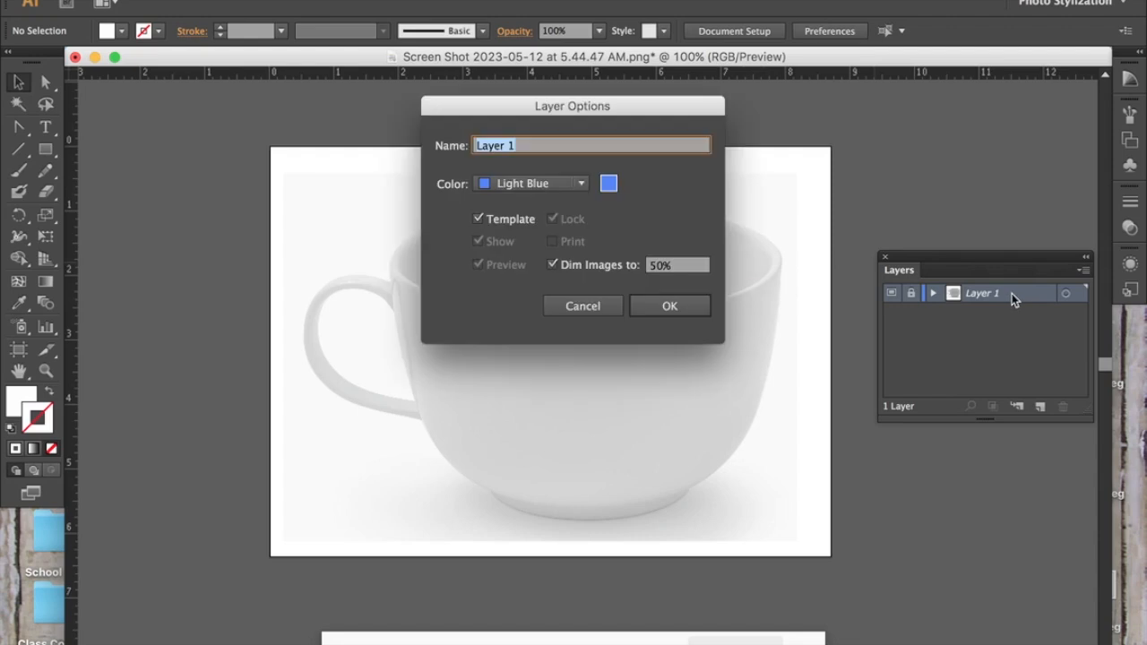
{"action": "left_click", "coordinate": [553, 265]}
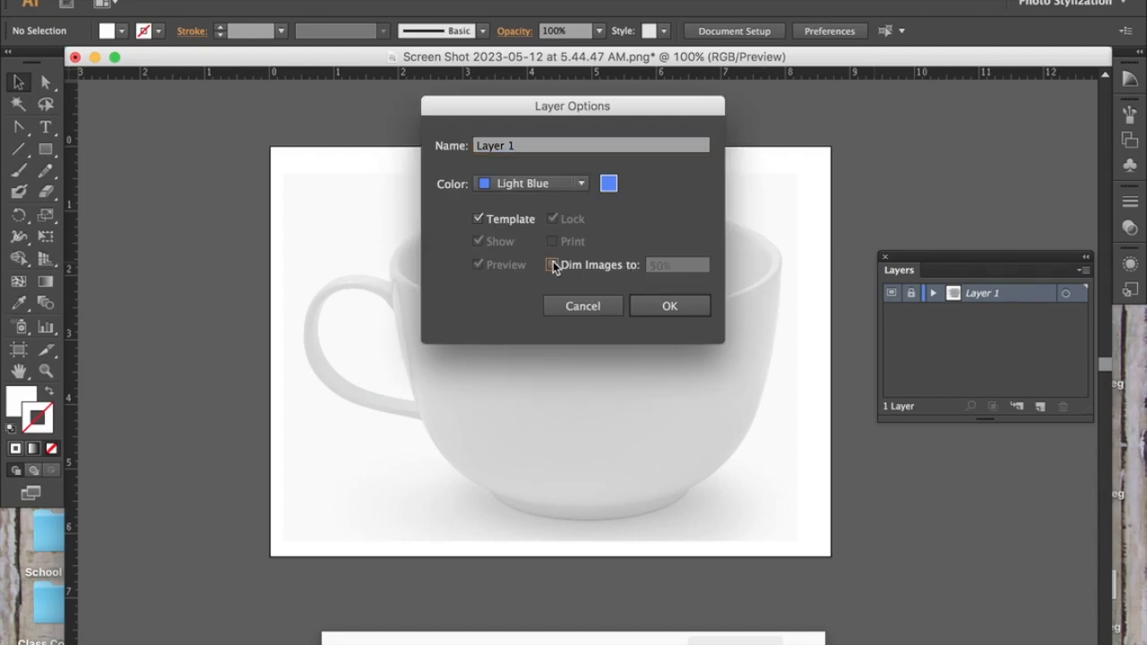
{"action": "left_click", "coordinate": [671, 307]}
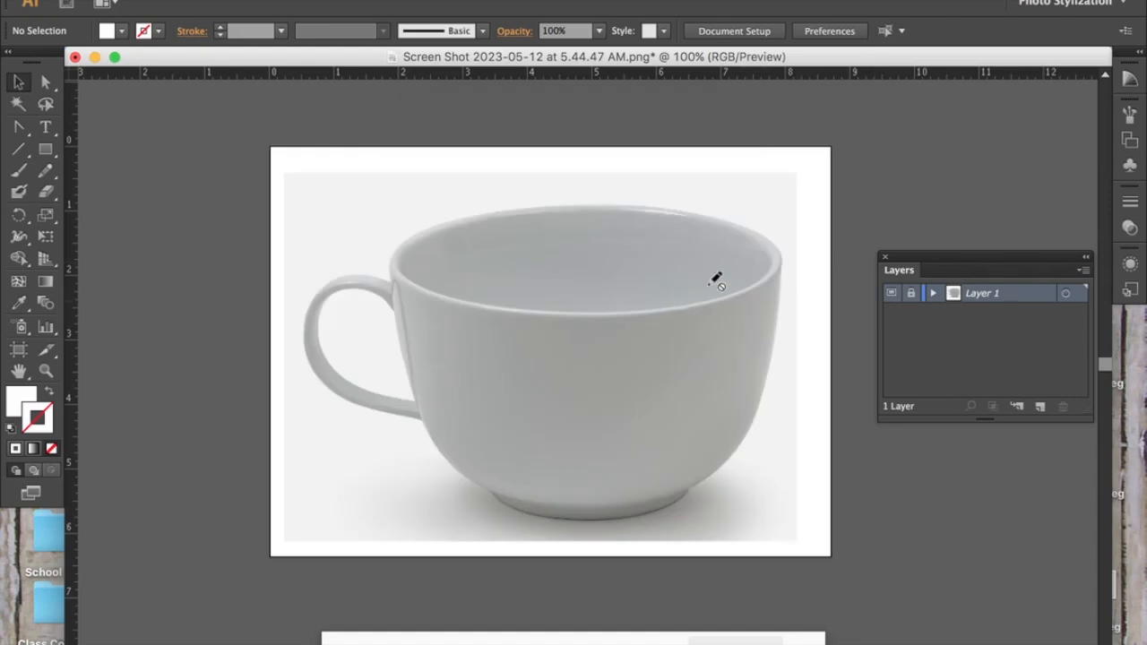
{"action": "left_click", "coordinate": [911, 295]}
{"action": "left_click", "coordinate": [20, 131]}
{"action": "left_click_drag", "start_coordinate": [19, 132], "coordinate": [63, 125]}
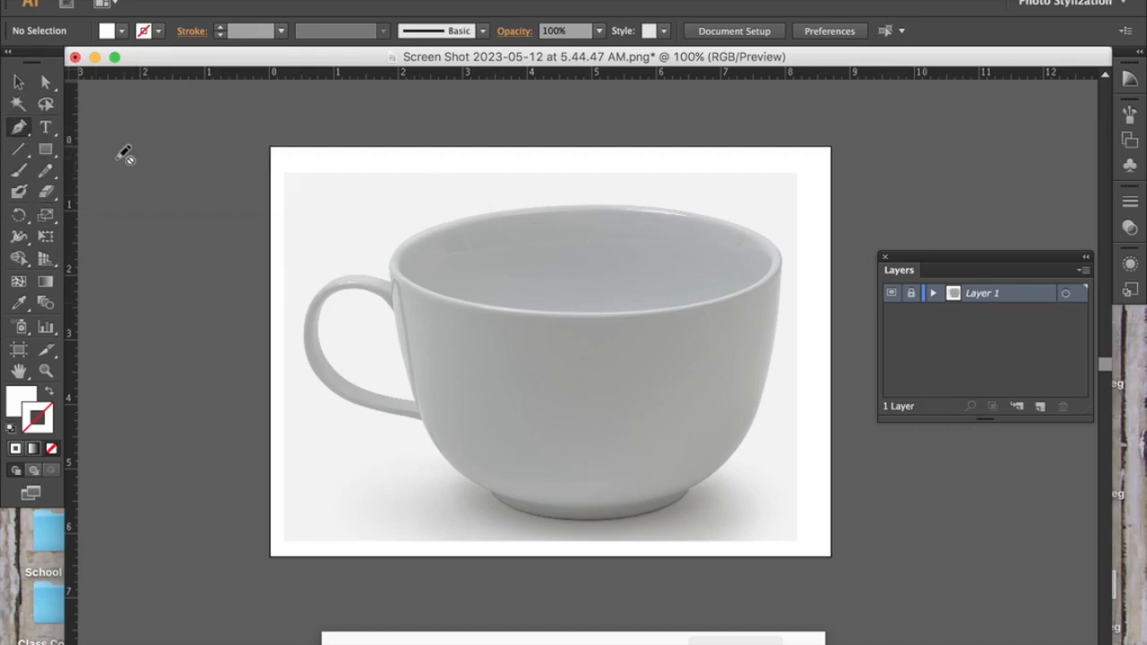
- Add a new layer above the template for text and set a black fill with no stroke
{"action": "left_click", "coordinate": [46, 127]}
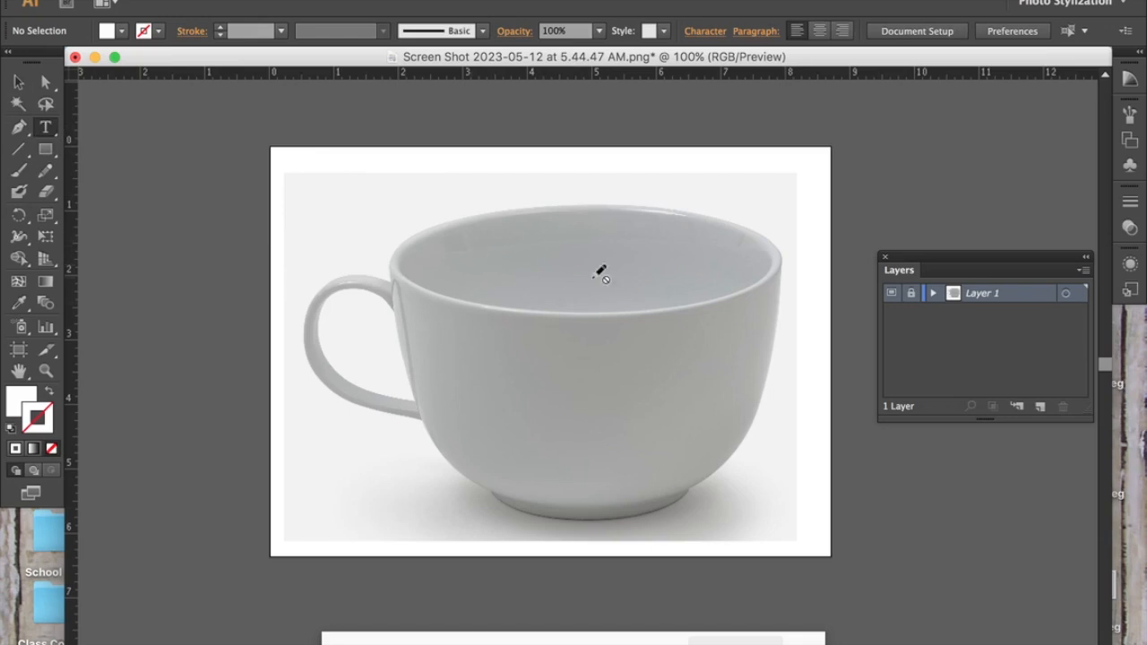
{"action": "left_click", "coordinate": [1041, 406]}
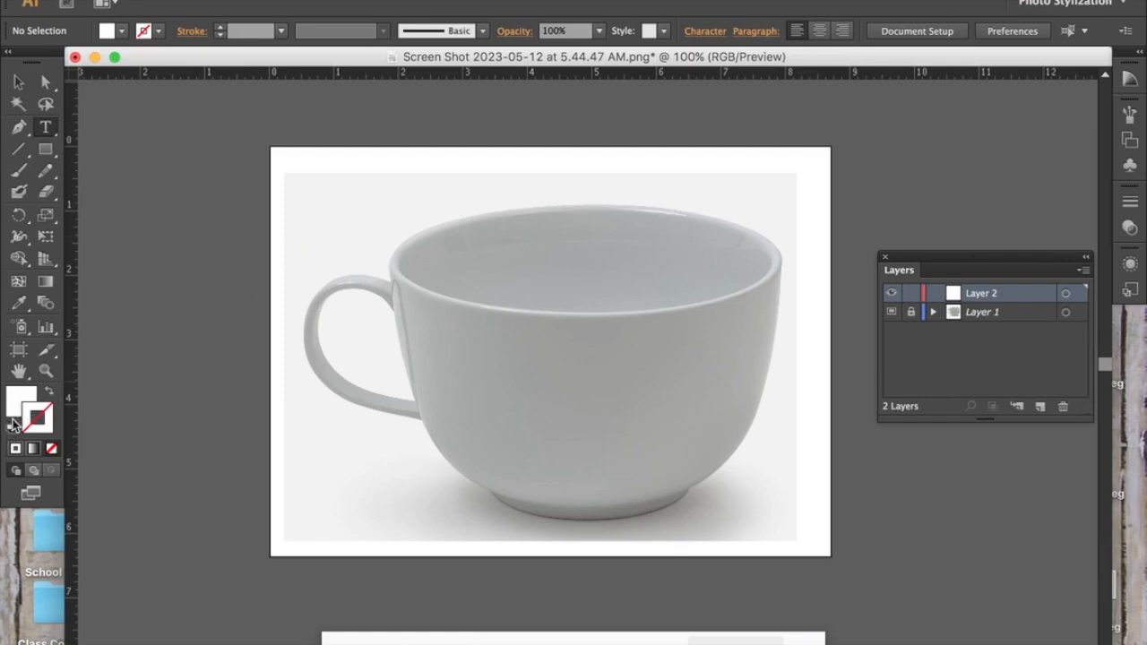
{"action": "left_click", "coordinate": [12, 426]}
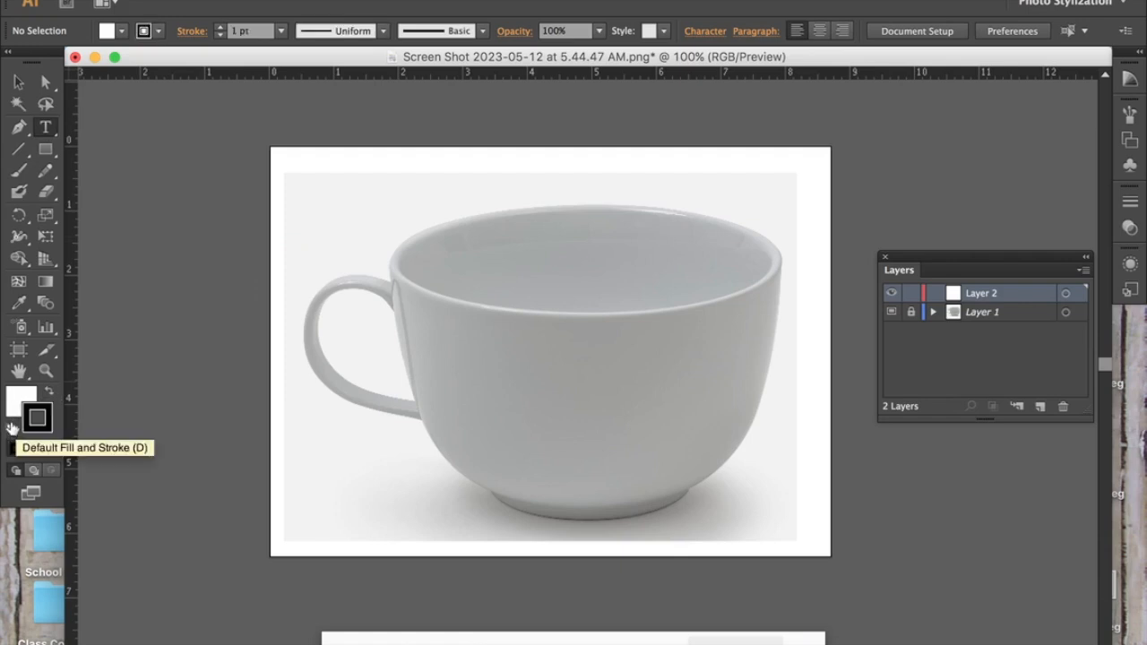
{"action": "left_click", "coordinate": [51, 392]}
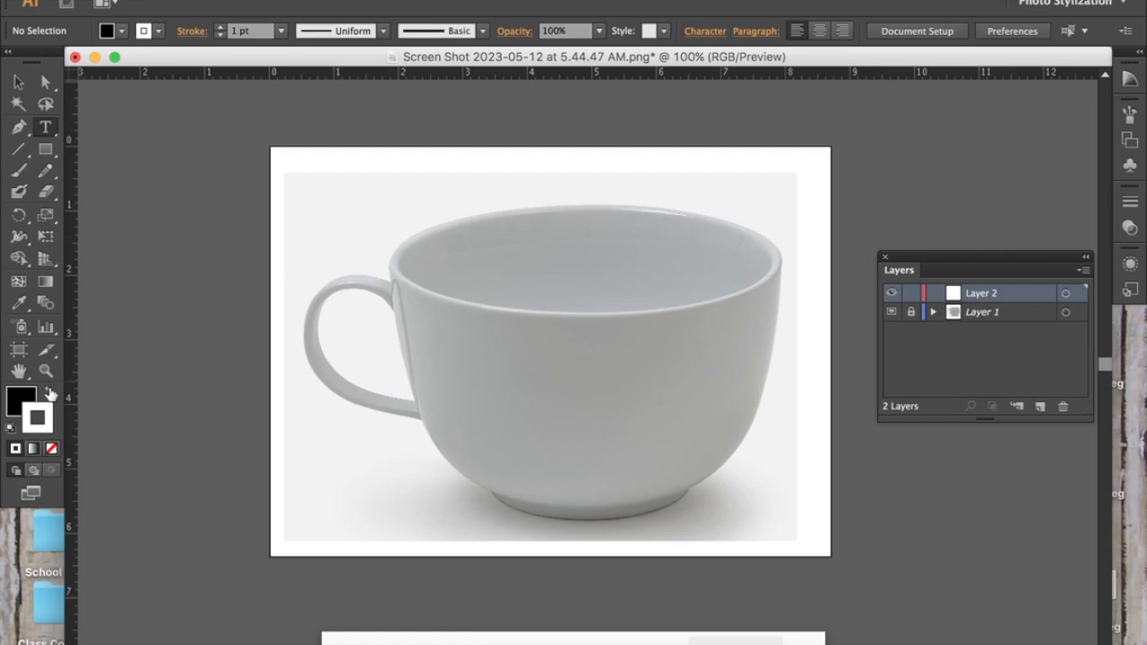
{"action": "left_click", "coordinate": [51, 448]}
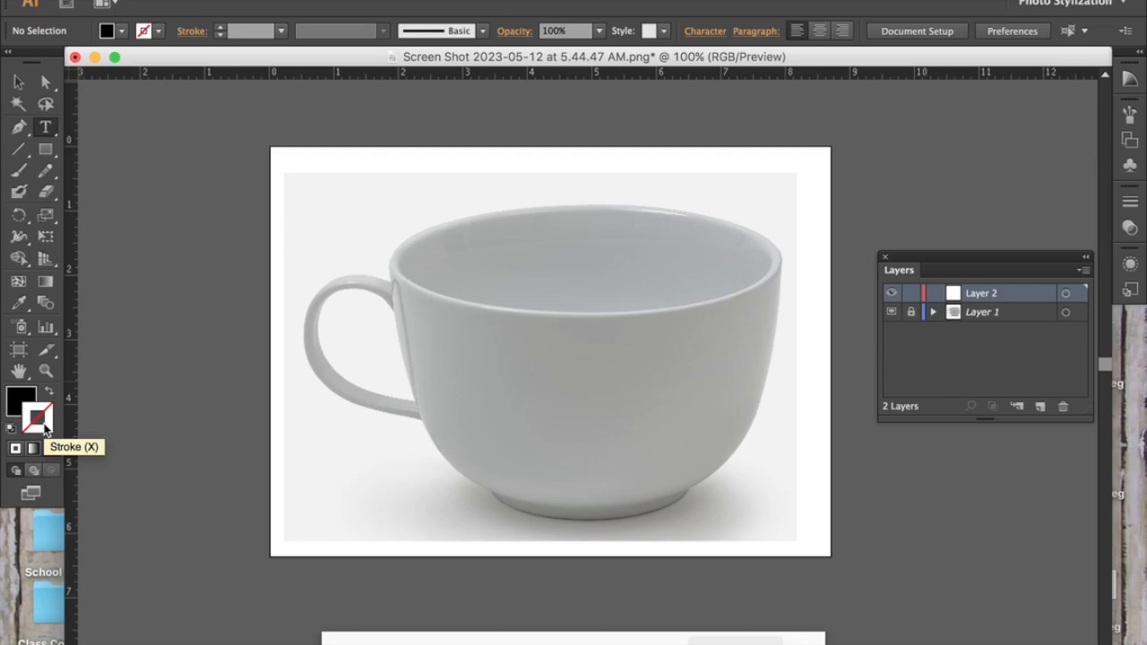
- Add the point text "COFFEE" inside the cup's opening near its left rim and select it as an object
{"action": "left_click", "coordinate": [445, 262]}
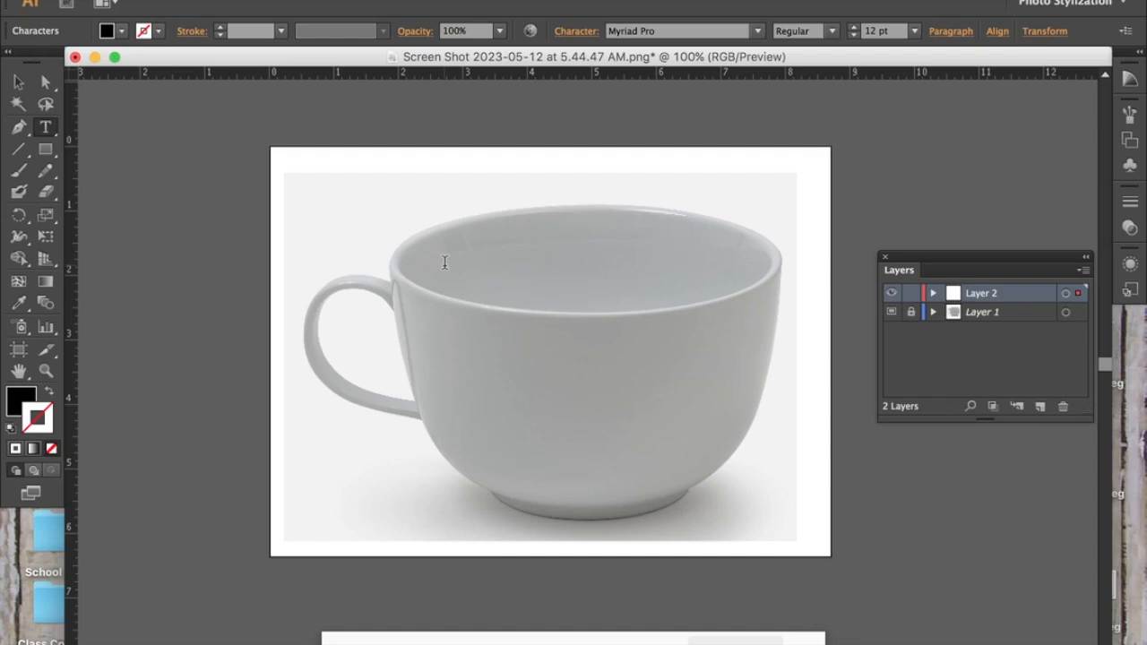
{"action": "left_click", "coordinate": [444, 262]}
{"action": "type", "text": "COFFEE"}
{"action": "left_click", "coordinate": [23, 83]}
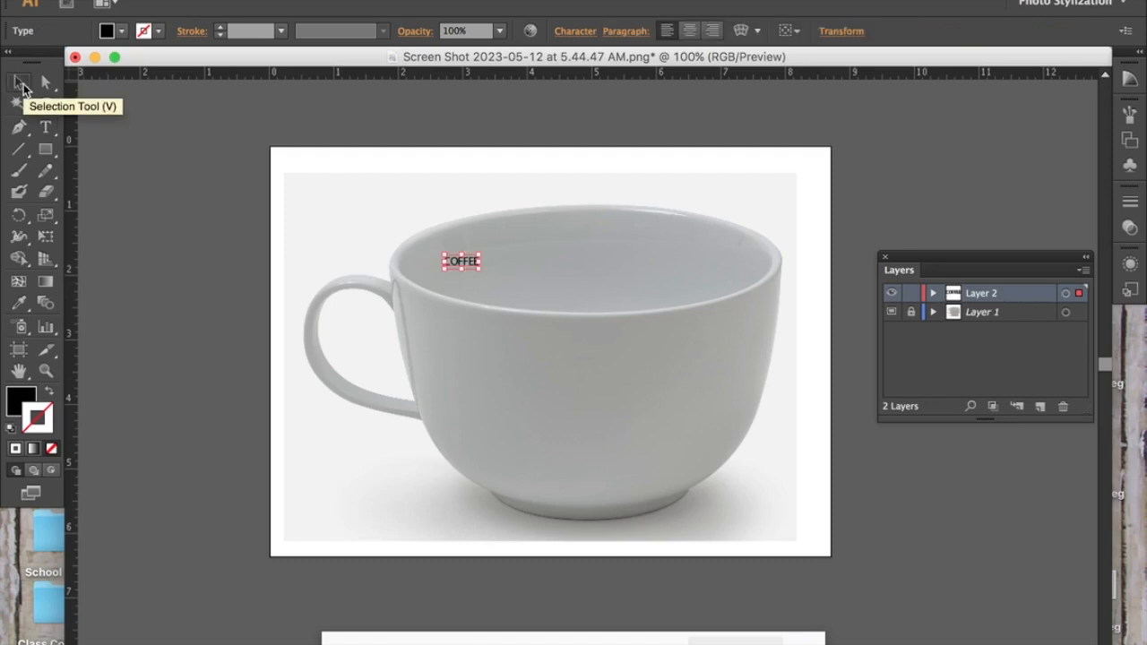
- Stretch the COFFEE text to span the cup's full width and reach from the back rim to the front rim
{"action": "left_click_drag", "start_coordinate": [480, 269], "coordinate": [726, 285]}
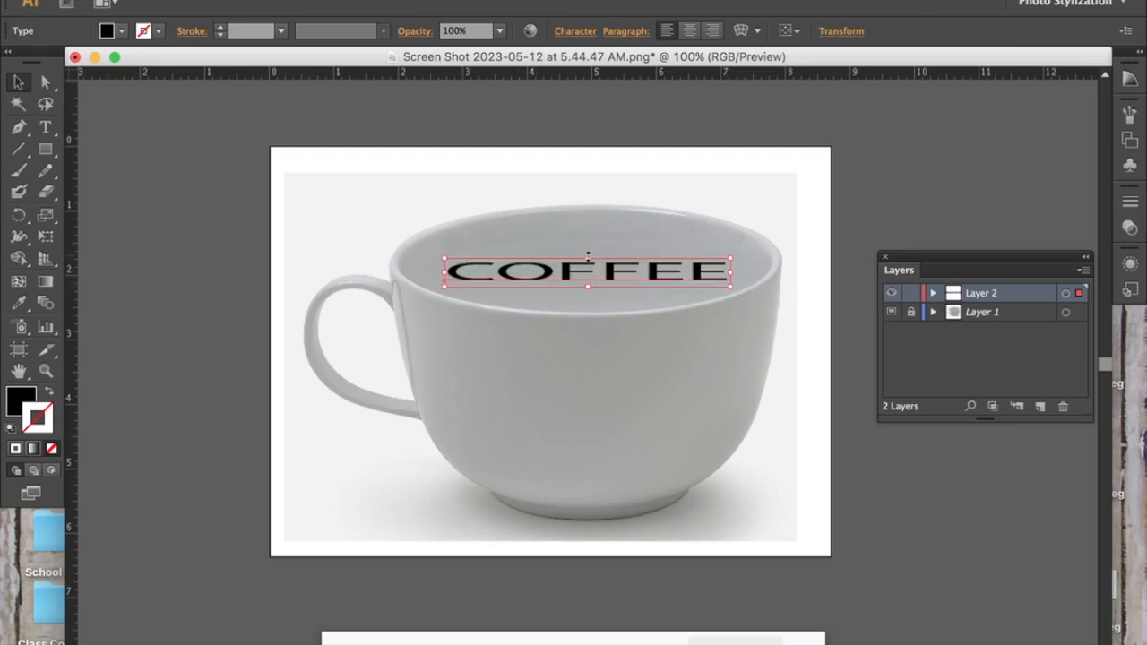
{"action": "left_click_drag", "start_coordinate": [588, 258], "coordinate": [585, 193]}
{"action": "left_click_drag", "start_coordinate": [587, 285], "coordinate": [591, 343]}
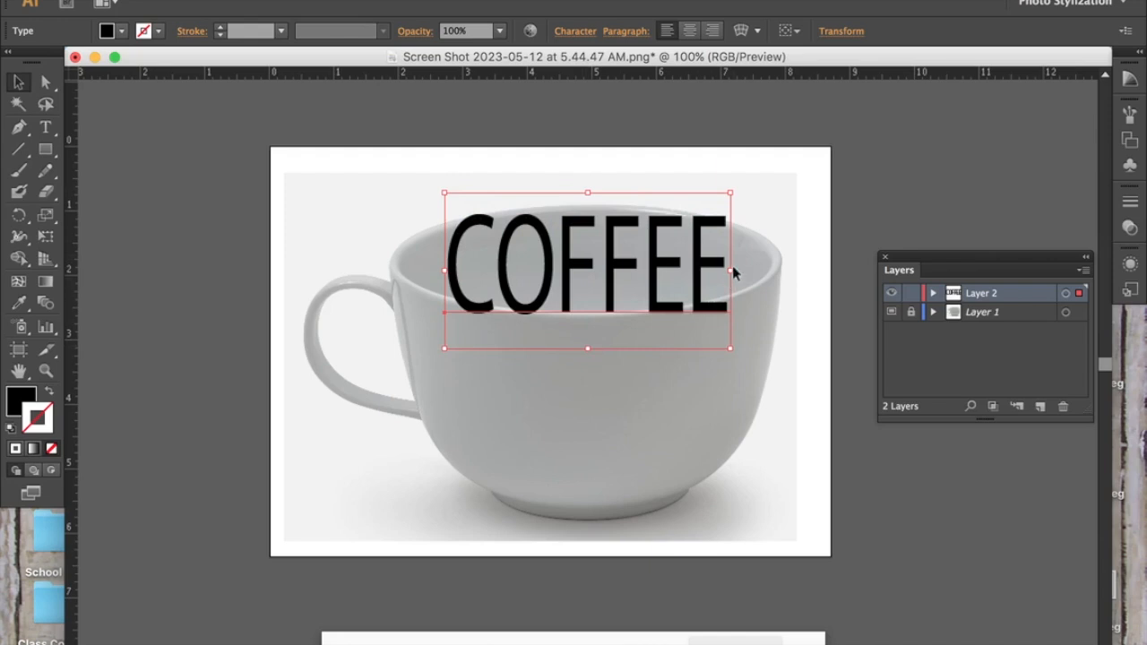
{"action": "left_click_drag", "start_coordinate": [732, 271], "coordinate": [785, 273]}
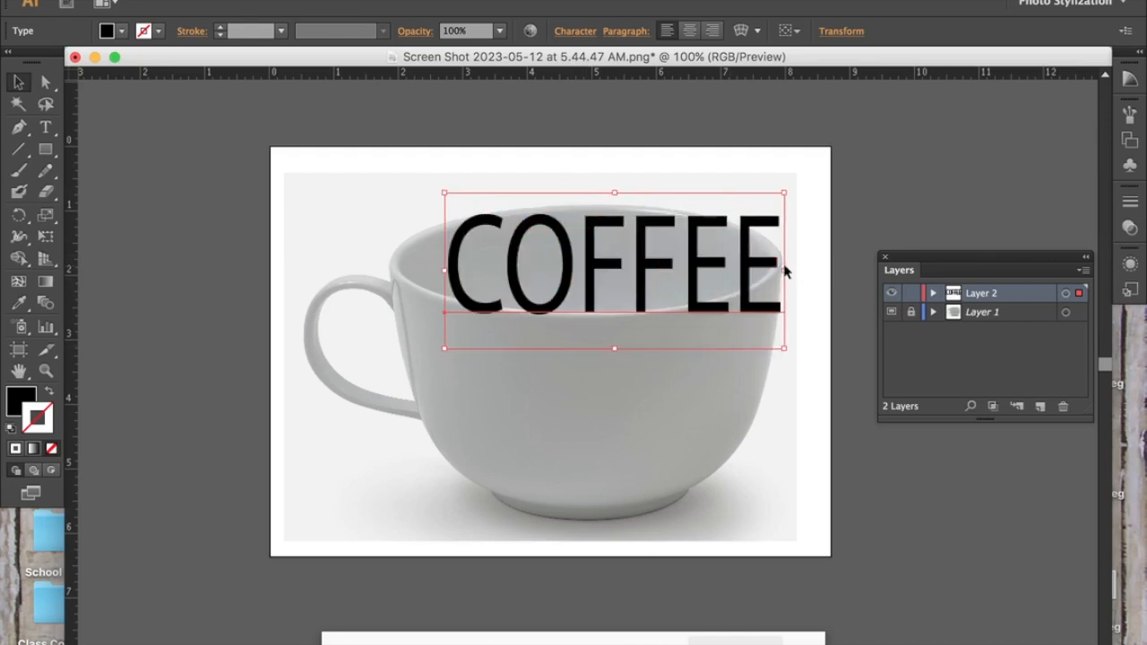
{"action": "left_click_drag", "start_coordinate": [445, 269], "coordinate": [387, 269]}
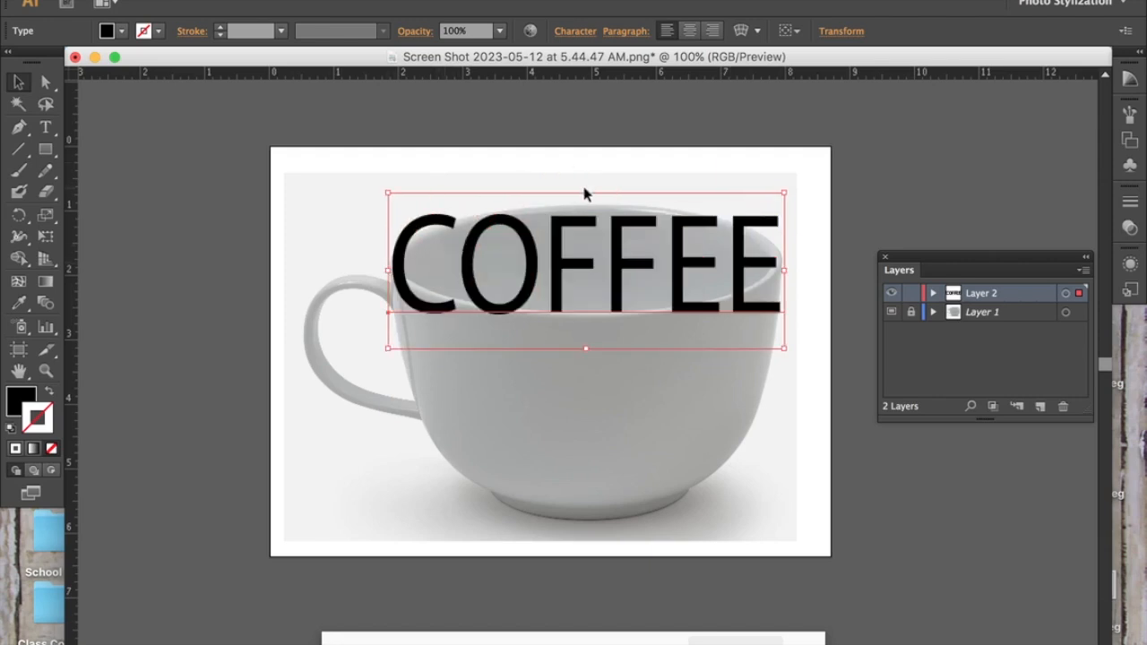
{"action": "left_click_drag", "start_coordinate": [587, 192], "coordinate": [585, 182]}
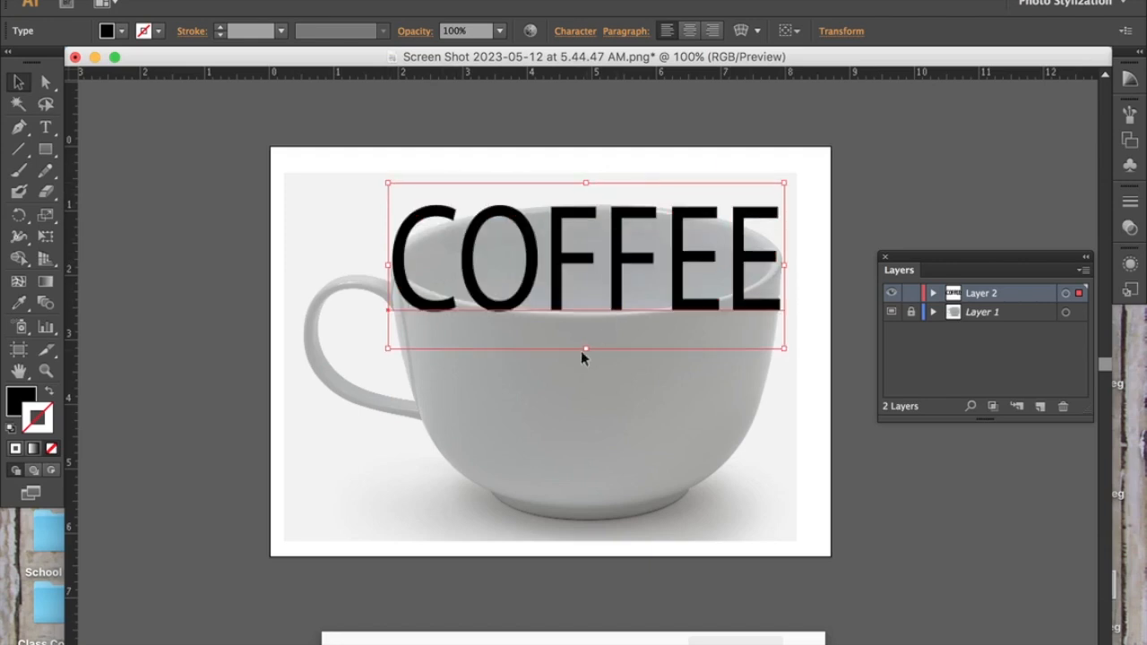
{"action": "left_click_drag", "start_coordinate": [586, 347], "coordinate": [586, 356]}
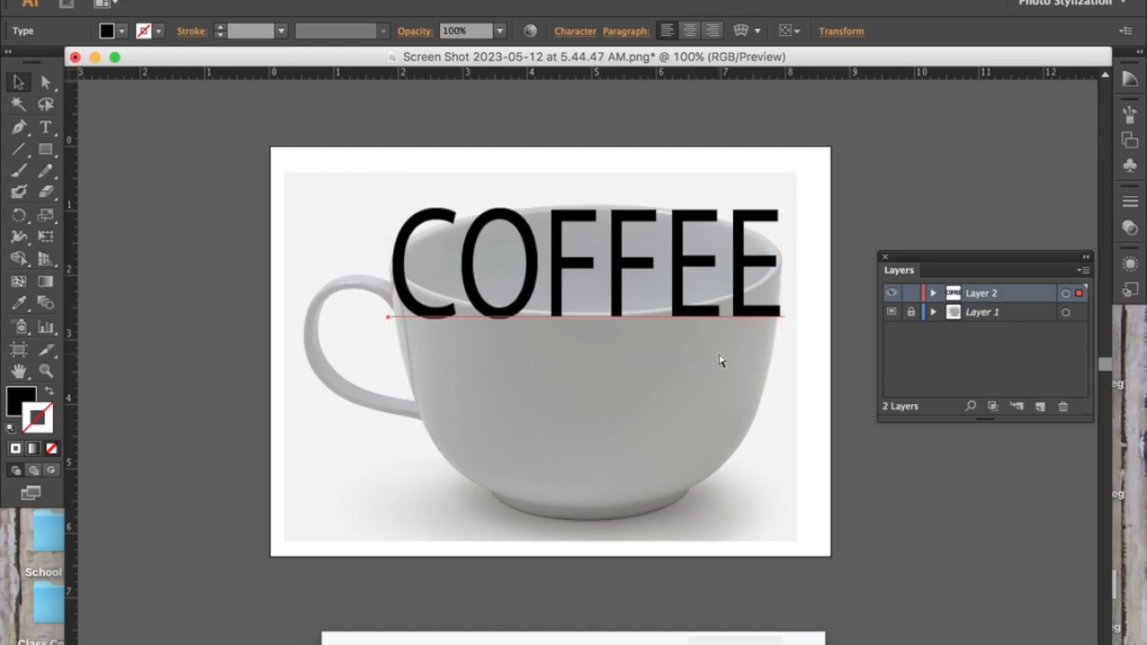
- Select all the characters of the COFFEE text for editing
{"action": "key", "text": "super+equal"}
{"action": "scroll", "coordinate": [722, 360], "scroll_direction": "left", "scroll_amount": 2}
{"action": "scroll", "coordinate": [721, 361], "scroll_direction": "down", "scroll_amount": 1}
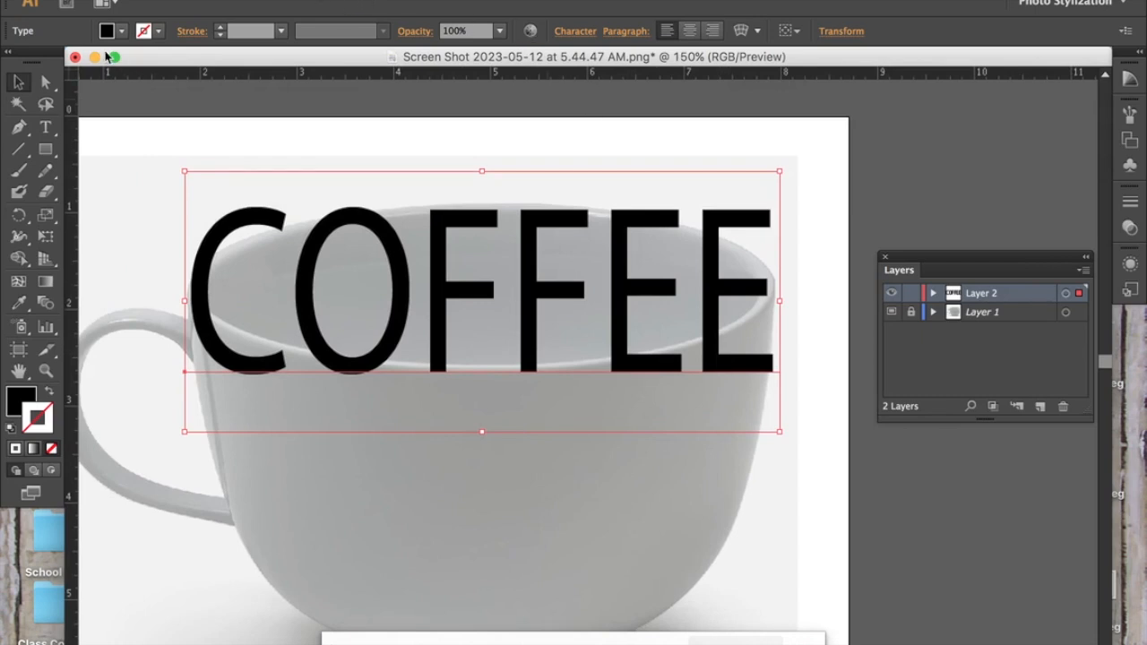
{"action": "double_click", "coordinate": [772, 301]}
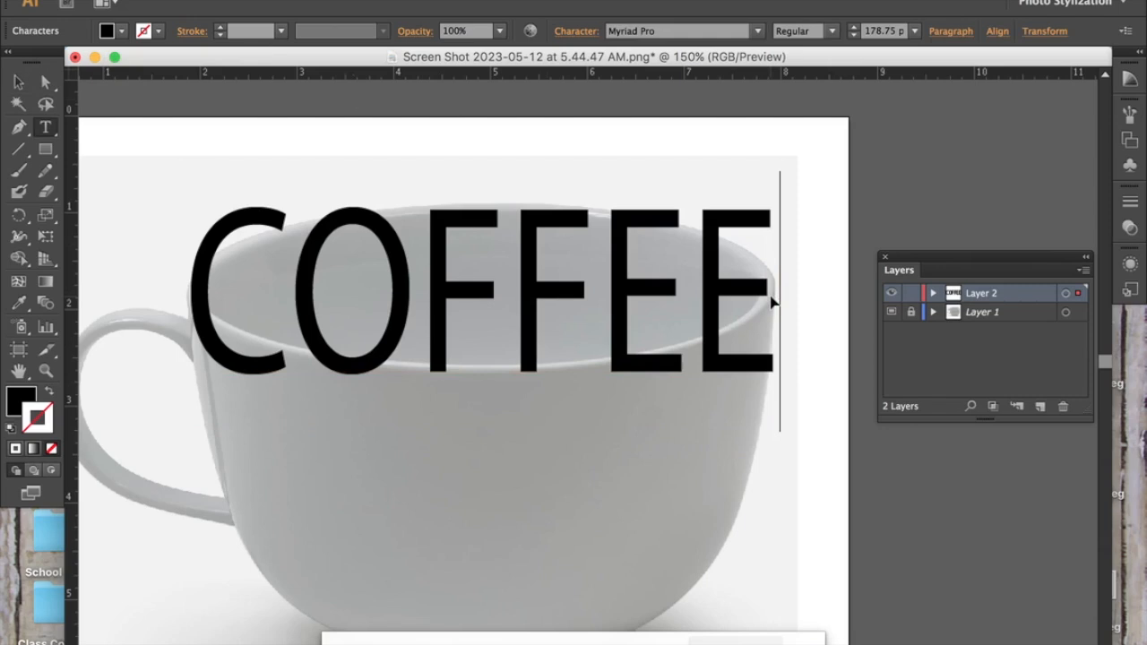
{"action": "key", "text": "super+a"}
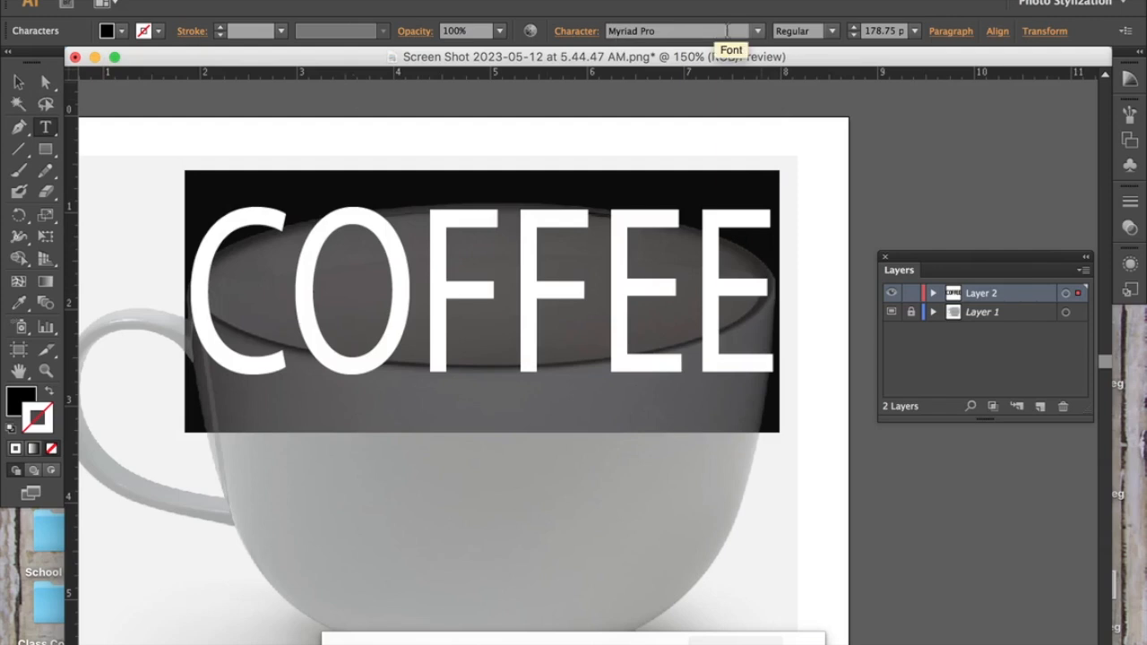
{"action": "left_click", "coordinate": [760, 33]}
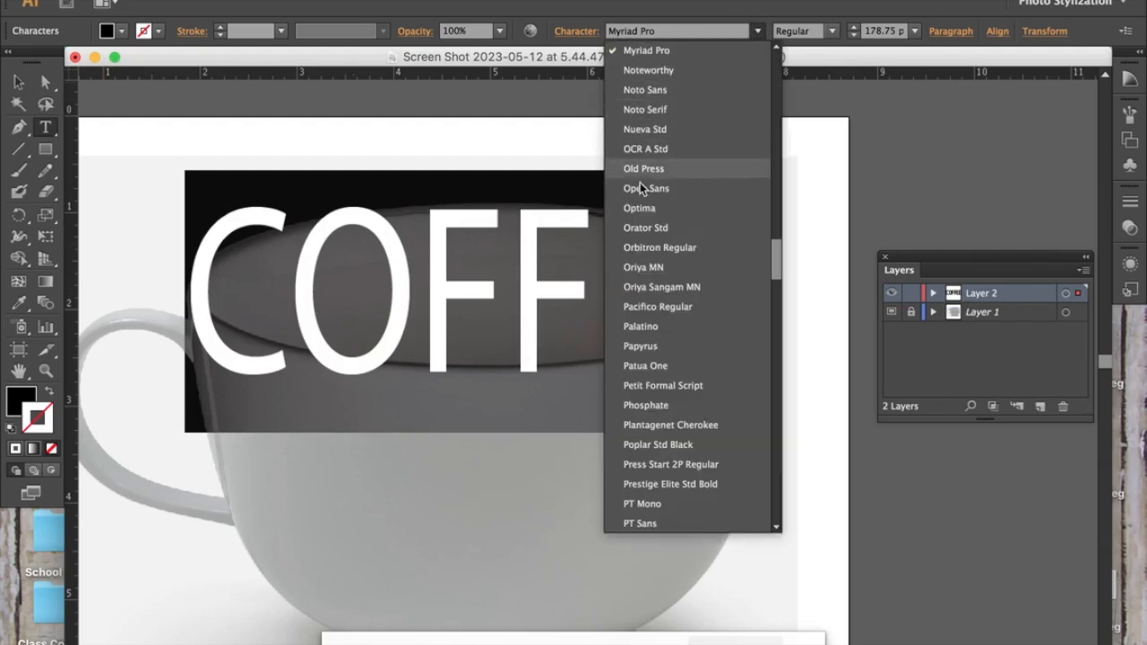
{"action": "scroll", "coordinate": [652, 438], "scroll_direction": "down", "scroll_amount": 8}
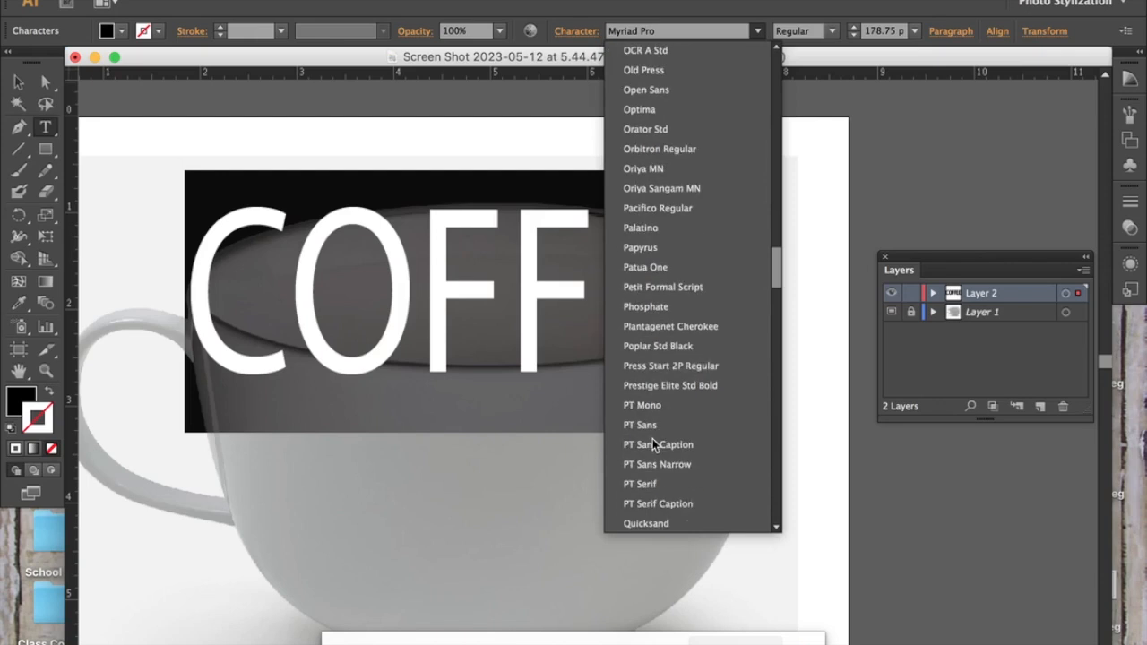
{"action": "scroll", "coordinate": [653, 439], "scroll_direction": "down", "scroll_amount": 1}
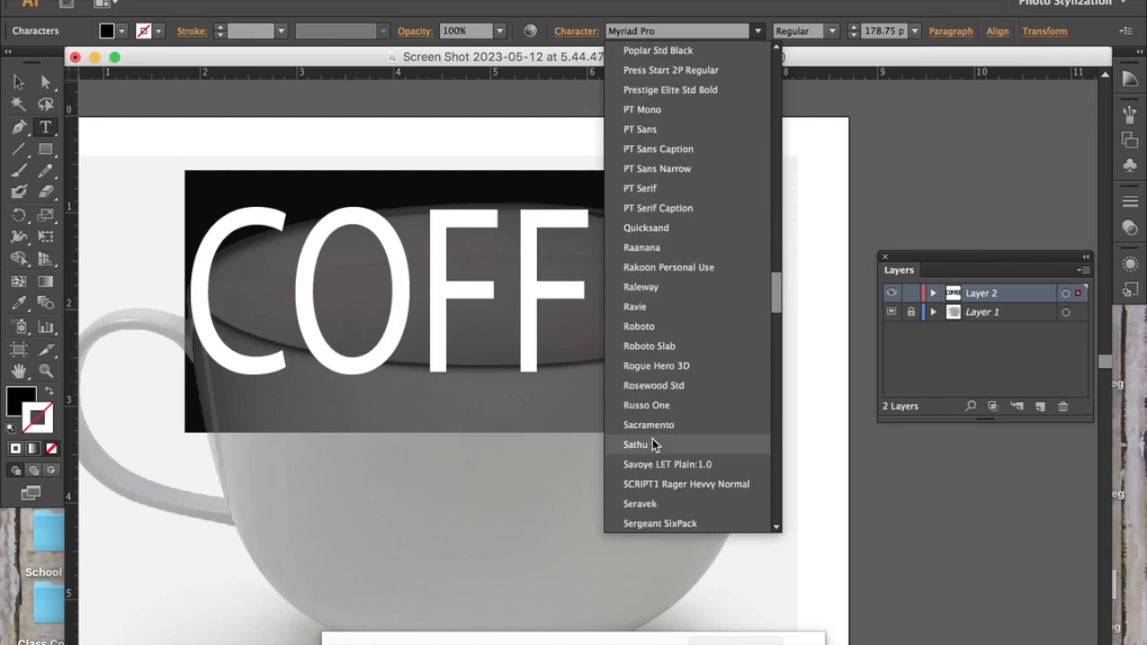
{"action": "left_click", "coordinate": [478, 6]}
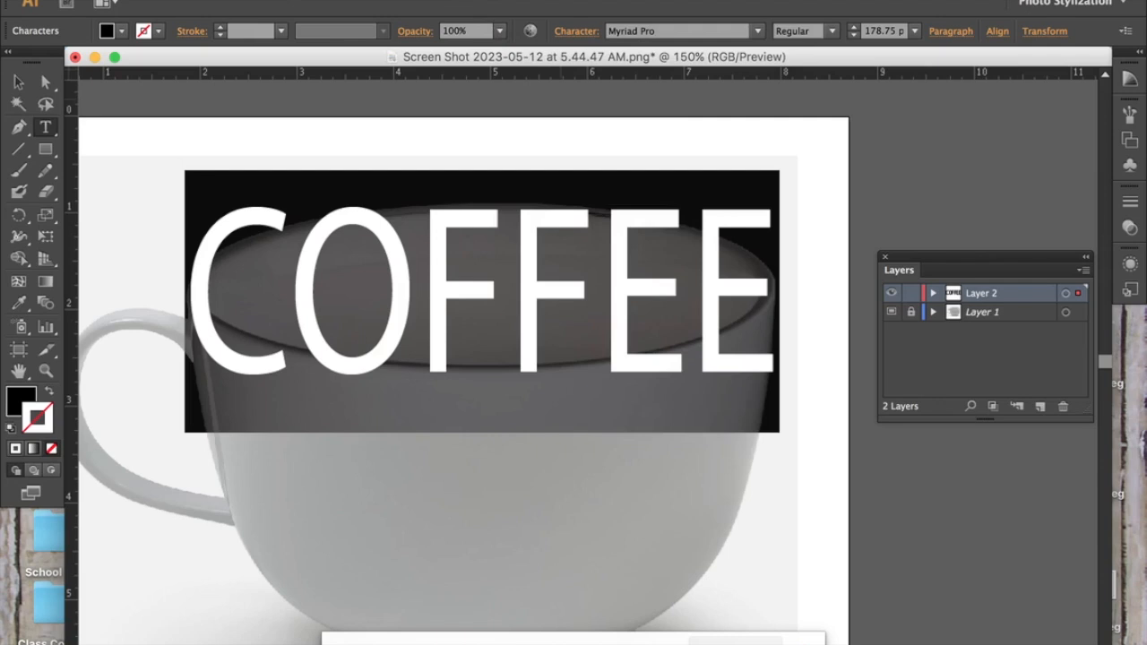
- Change the COFFEE text's font to Bungee Inline, choosing it from the list with font previews
{"action": "left_click", "coordinate": [267, 0]}
{"action": "mouse_move", "coordinate": [285, 1]}
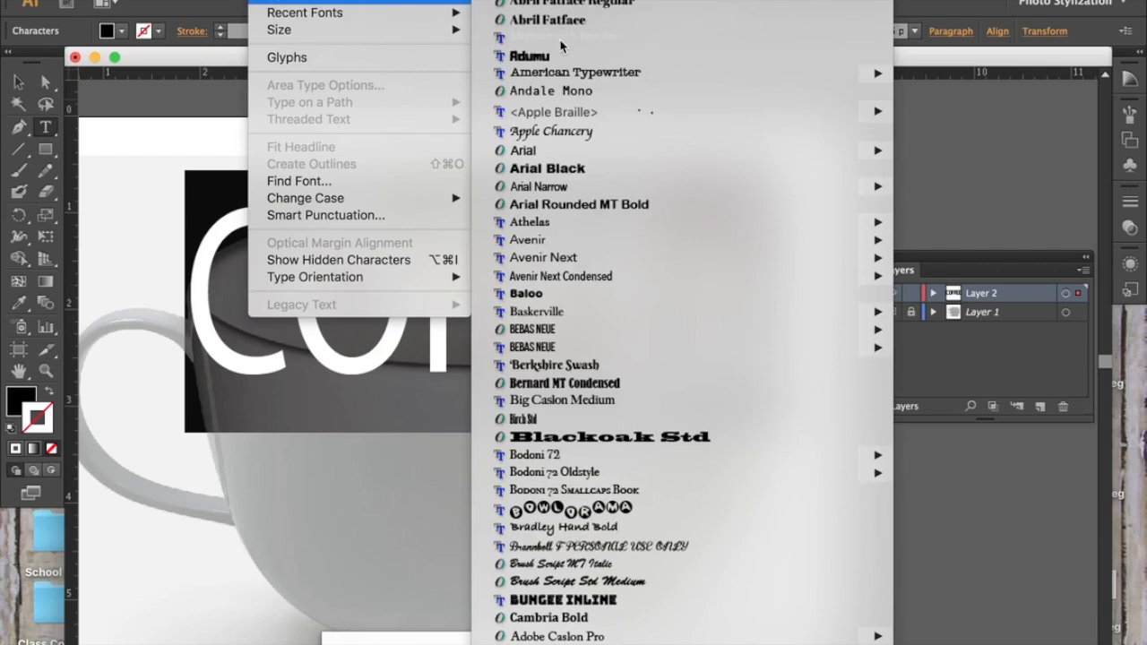
{"action": "mouse_move", "coordinate": [545, 149]}
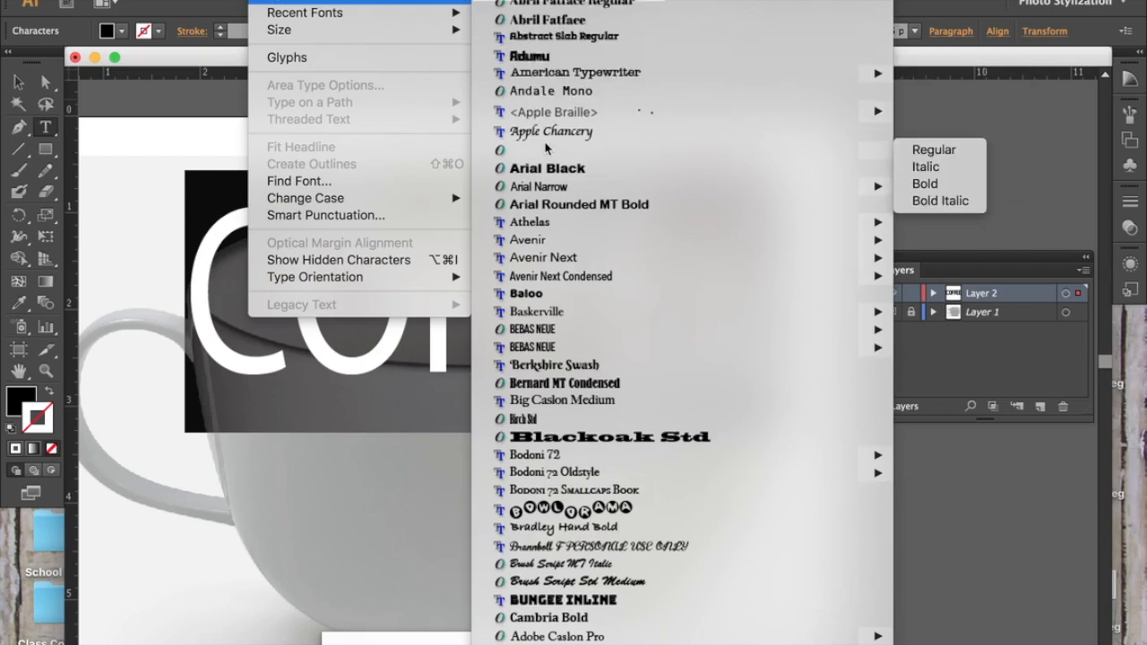
{"action": "scroll", "coordinate": [550, 305], "scroll_direction": "down", "scroll_amount": 3}
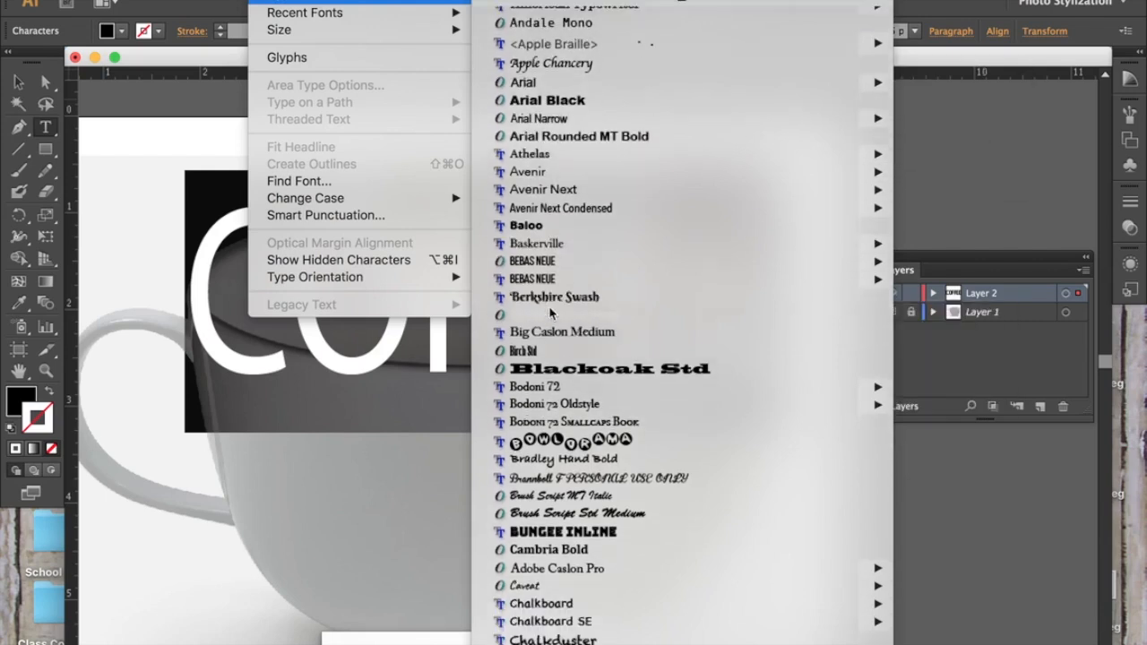
{"action": "scroll", "coordinate": [550, 311], "scroll_direction": "down", "scroll_amount": 3}
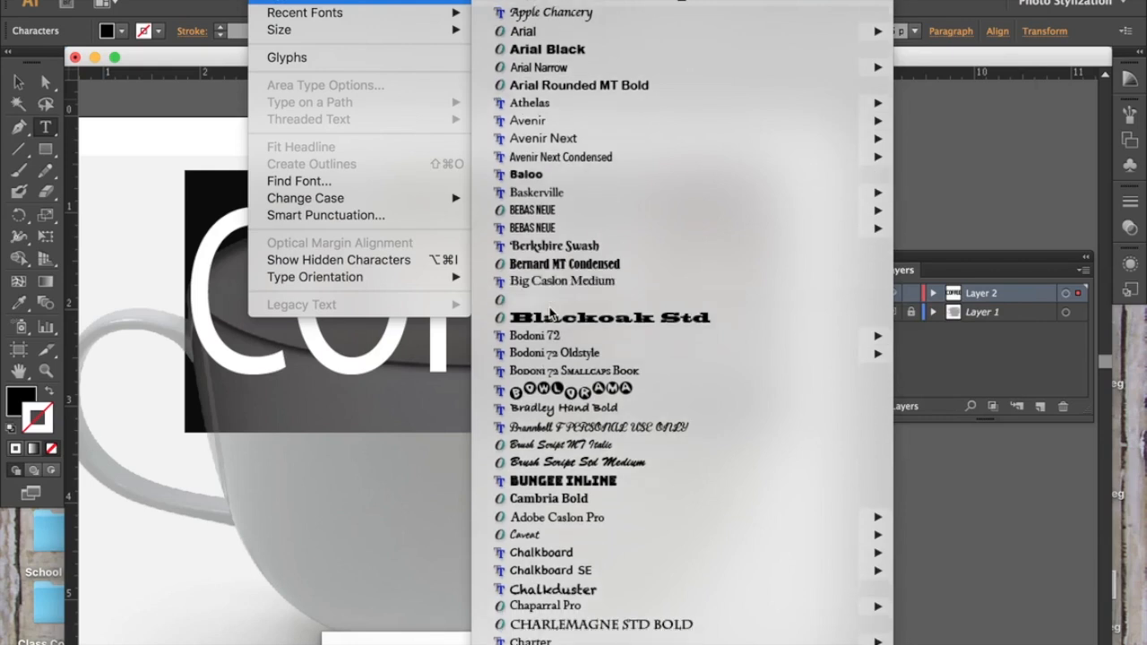
{"action": "scroll", "coordinate": [551, 313], "scroll_direction": "down", "scroll_amount": 2}
{"action": "mouse_move", "coordinate": [550, 313]}
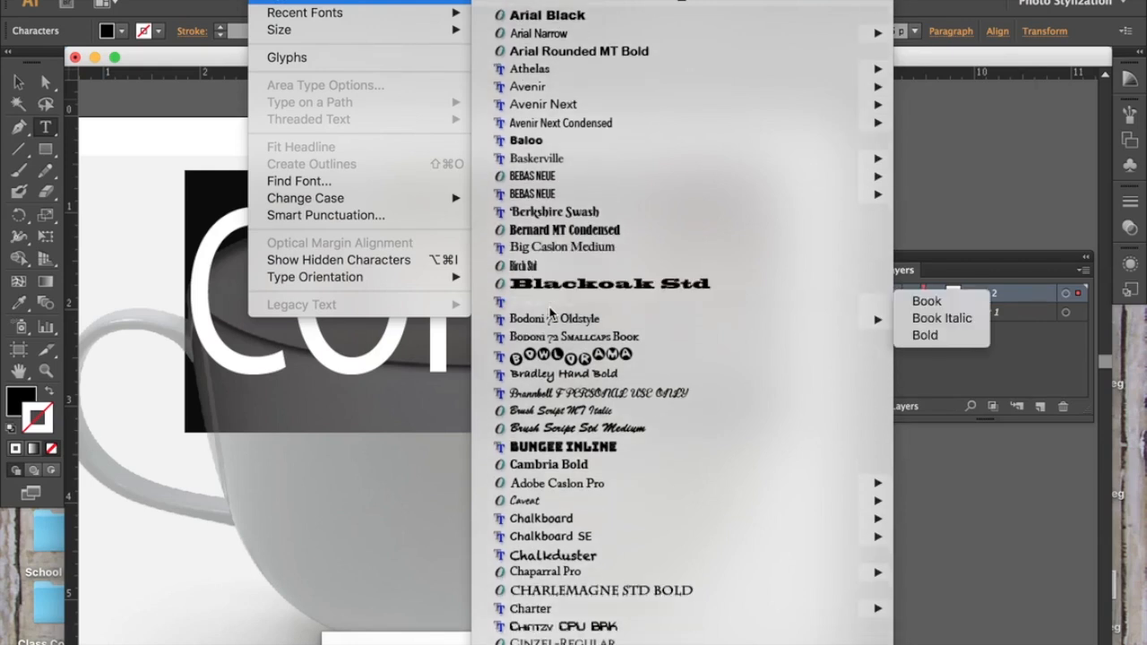
{"action": "scroll", "coordinate": [550, 312], "scroll_direction": "down", "scroll_amount": 5}
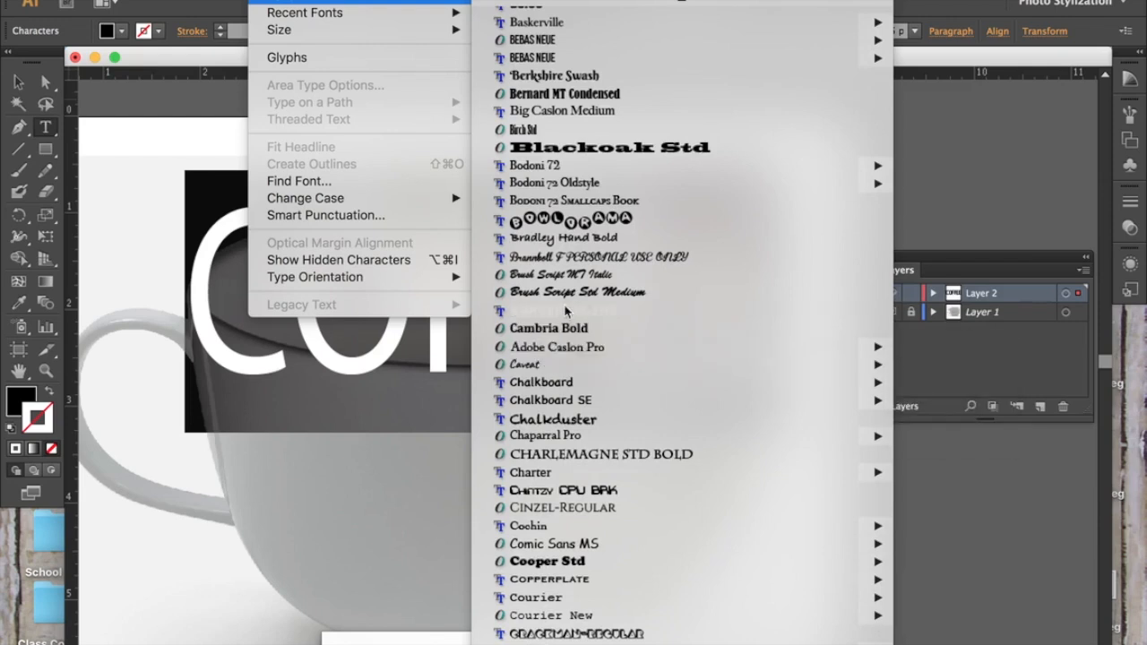
{"action": "left_click", "coordinate": [565, 308]}
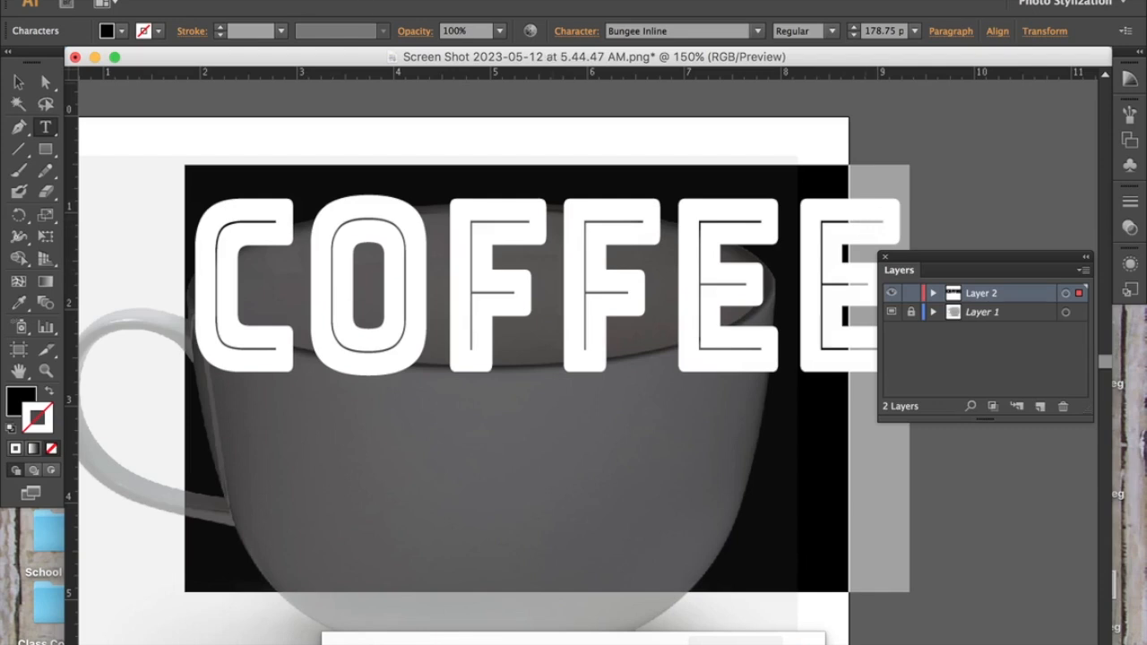
- Change the COFFEE text's font to Bebas Neue in the Bold style
{"action": "left_click", "coordinate": [267, 1]}
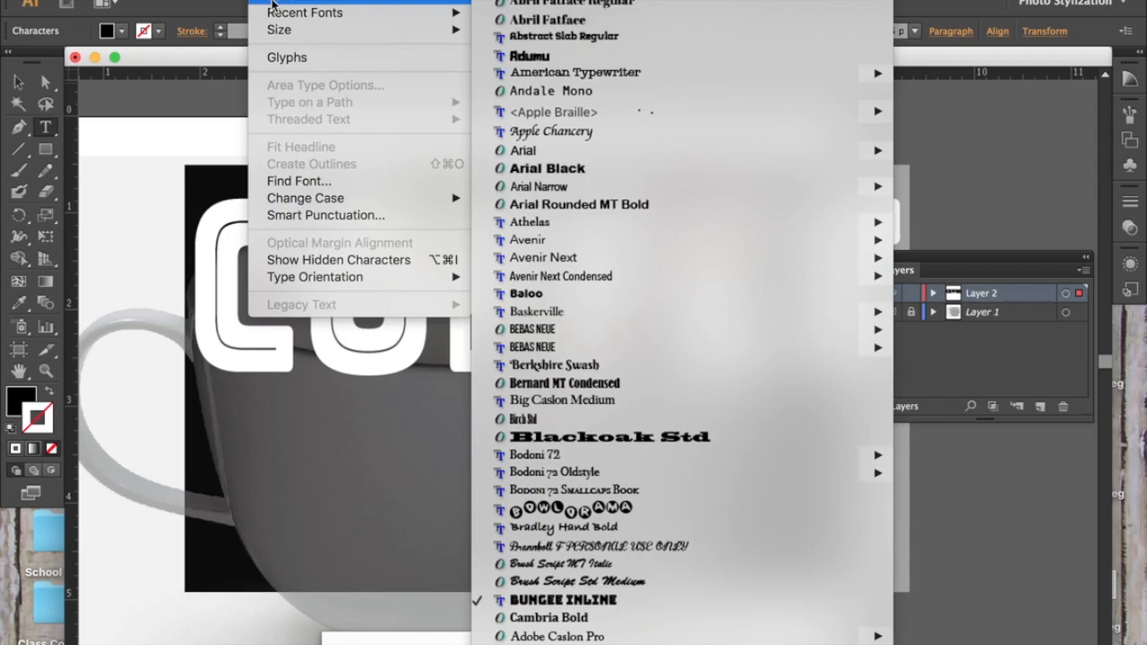
{"action": "mouse_move", "coordinate": [642, 257]}
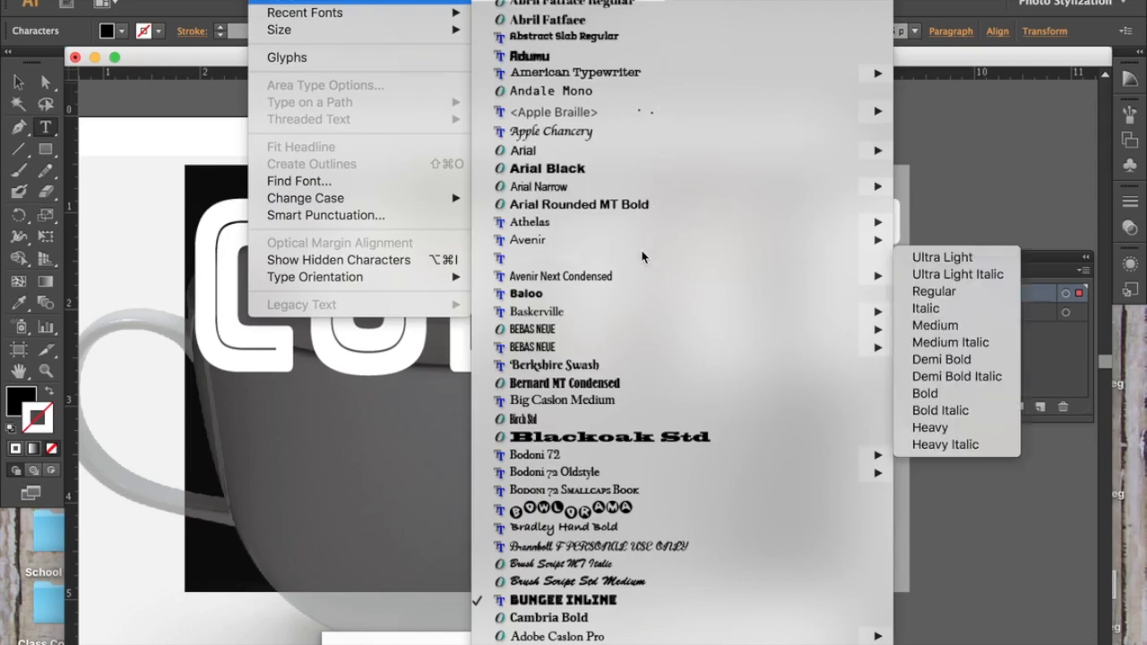
{"action": "scroll", "coordinate": [642, 257], "scroll_direction": "down", "scroll_amount": 1}
{"action": "mouse_move", "coordinate": [594, 320]}
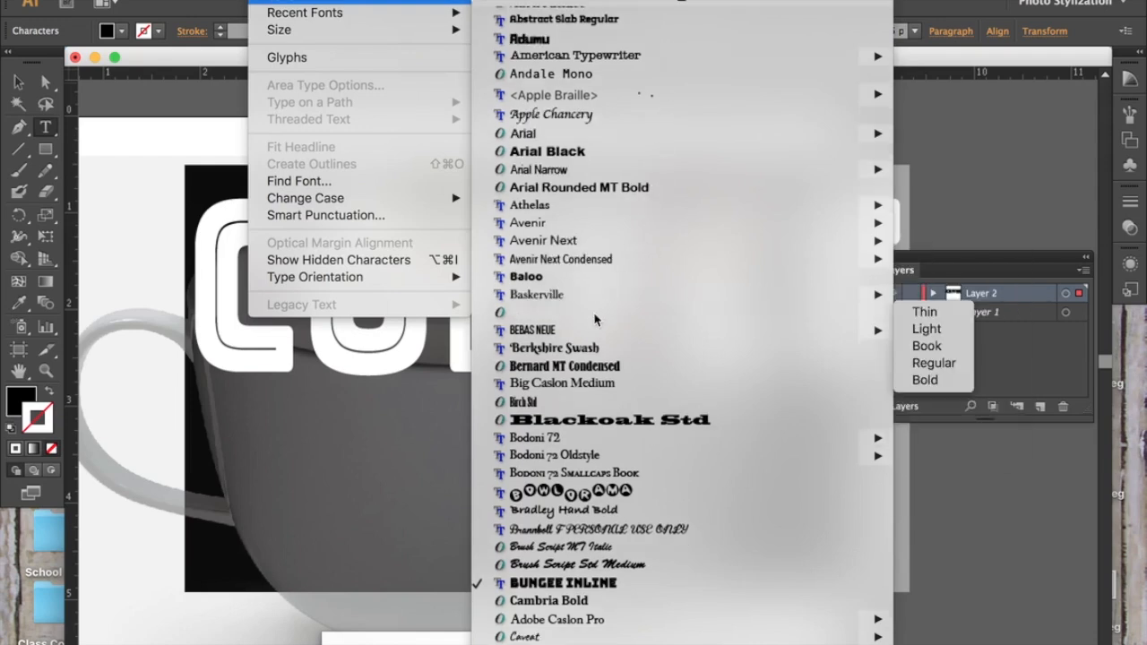
{"action": "left_click", "coordinate": [921, 381]}
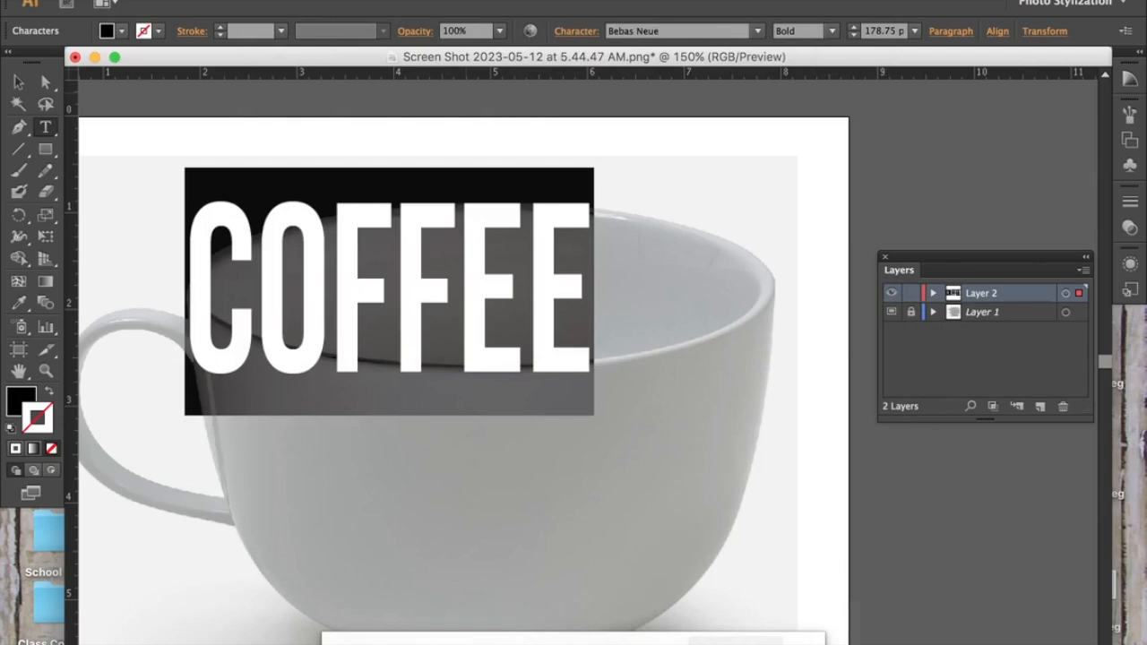
- Set the COFFEE text's font to Baloo
{"action": "left_click", "coordinate": [312, 1]}
{"action": "mouse_move", "coordinate": [269, 1]}
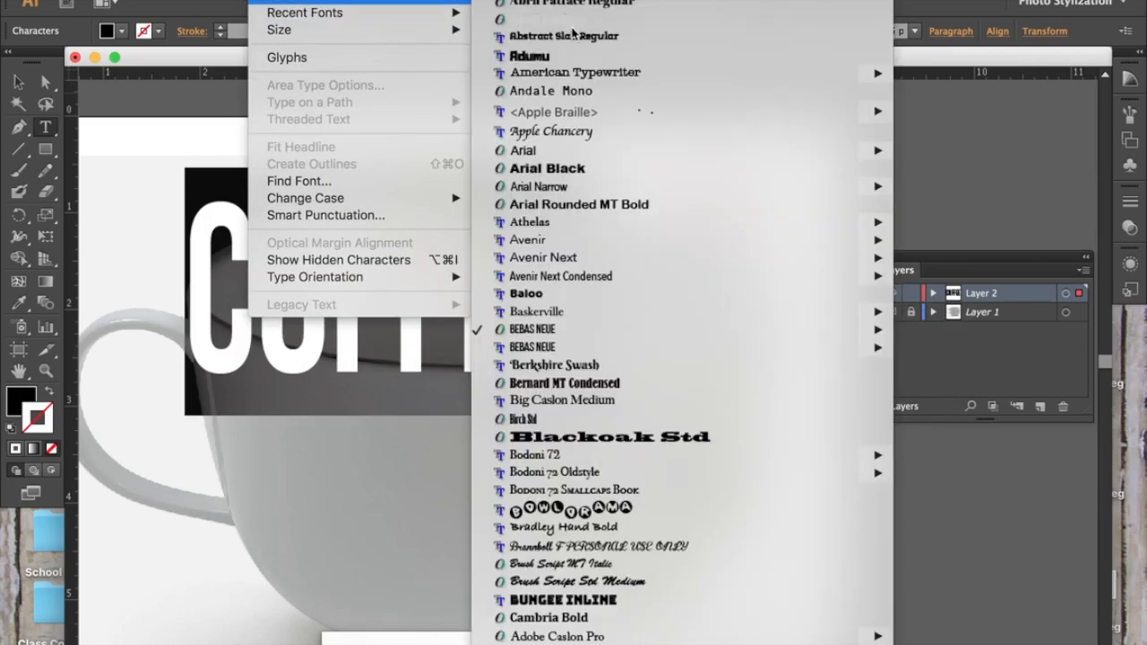
{"action": "left_click", "coordinate": [555, 296]}
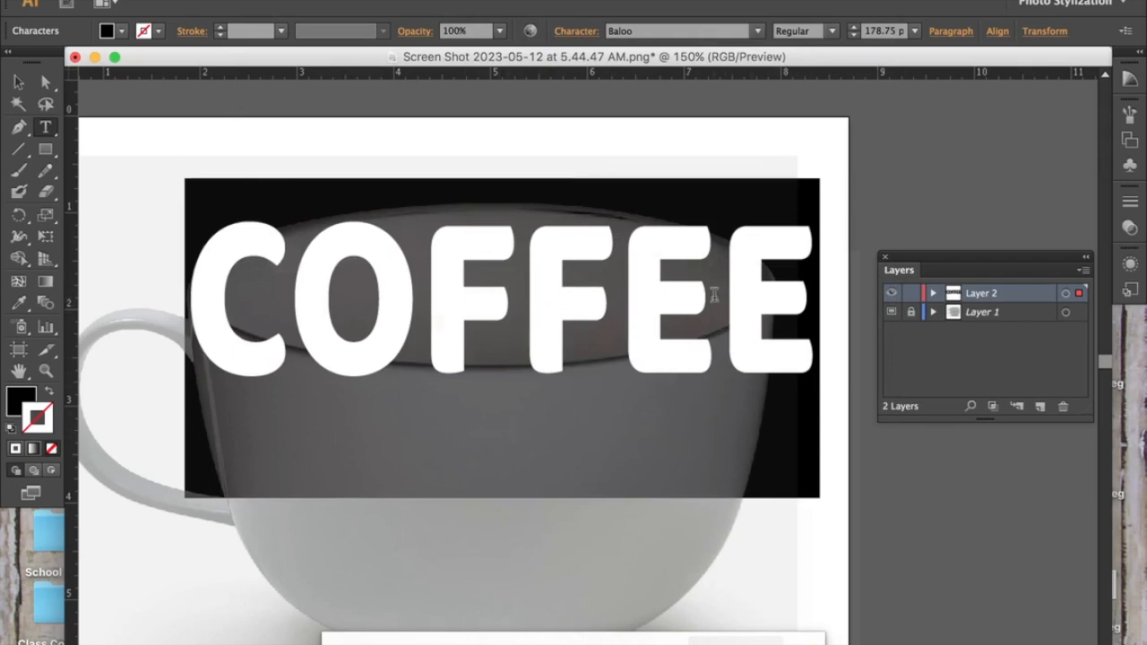
- Resize the COFFEE text object to match the cup rim's width and cover the opening from back rim to front rim
{"action": "left_click", "coordinate": [14, 82]}
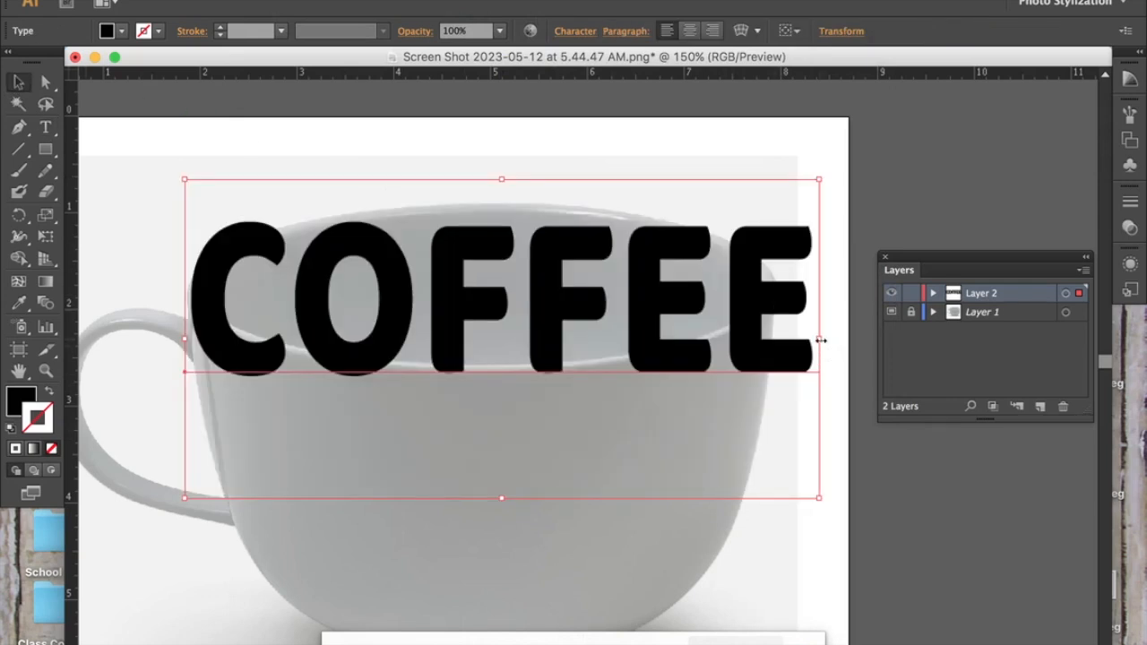
{"action": "left_click_drag", "start_coordinate": [819, 340], "coordinate": [786, 345]}
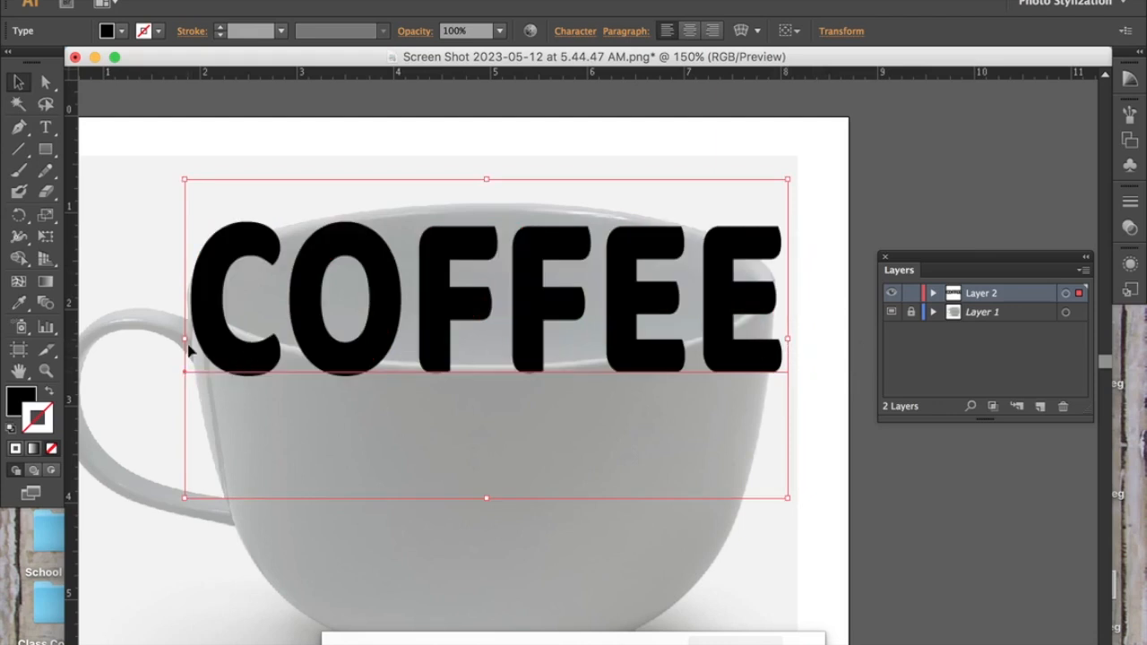
{"action": "mouse_move", "coordinate": [186, 340]}
{"action": "left_mouse_down"}
{"action": "mouse_move", "coordinate": [197, 339]}
{"action": "mouse_move", "coordinate": [182, 338]}
{"action": "left_mouse_up"}
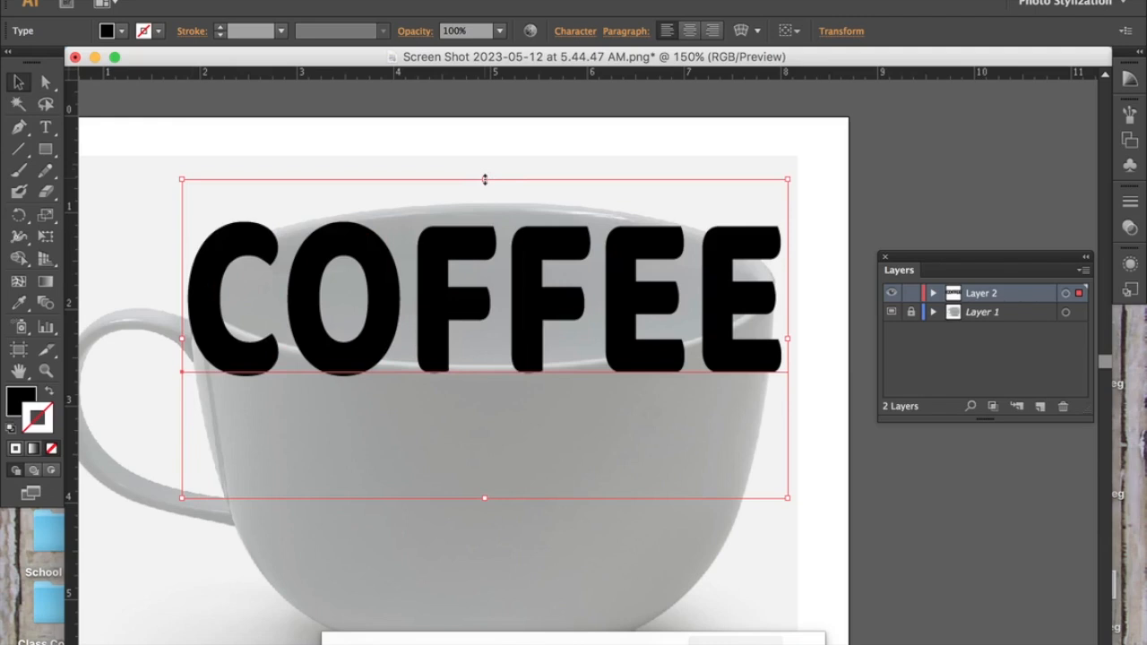
{"action": "left_click_drag", "start_coordinate": [484, 179], "coordinate": [486, 154]}
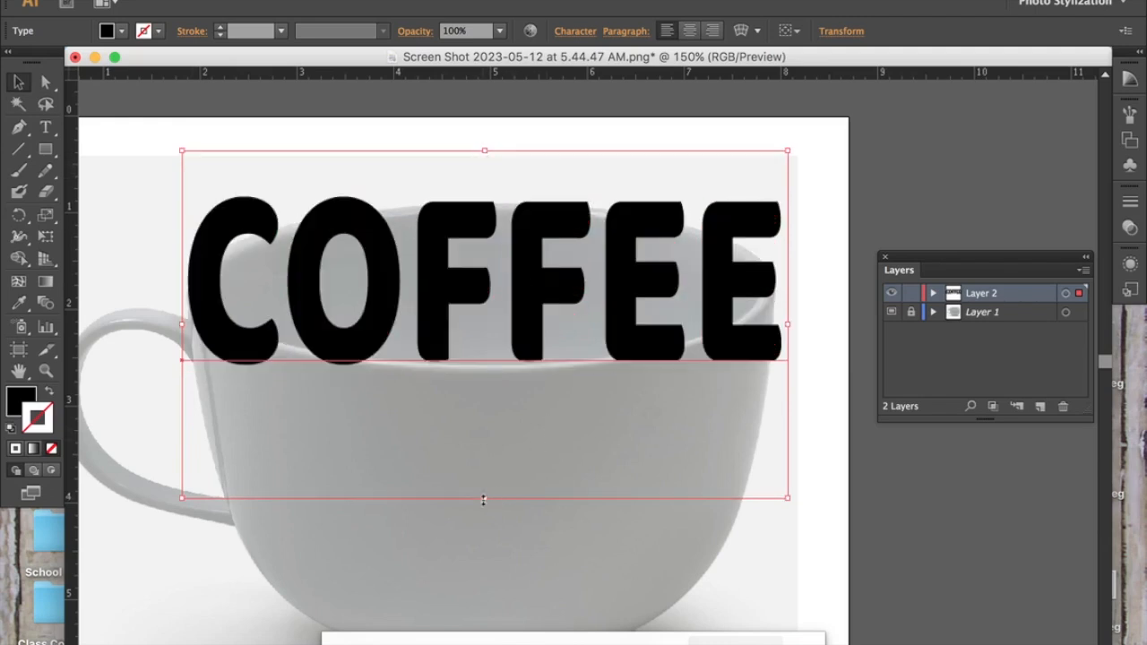
{"action": "left_click_drag", "start_coordinate": [482, 497], "coordinate": [482, 503]}
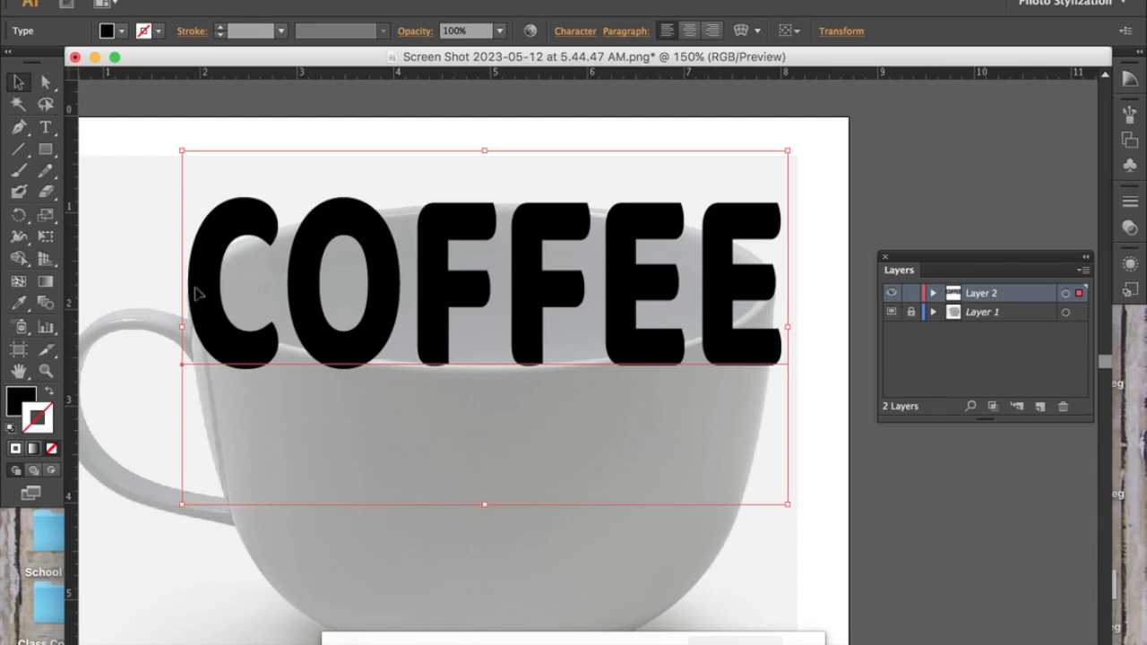
- Try rotating the COFFEE text clockwise, and undo the rotation
{"action": "left_click_drag", "start_coordinate": [789, 144], "coordinate": [829, 249]}
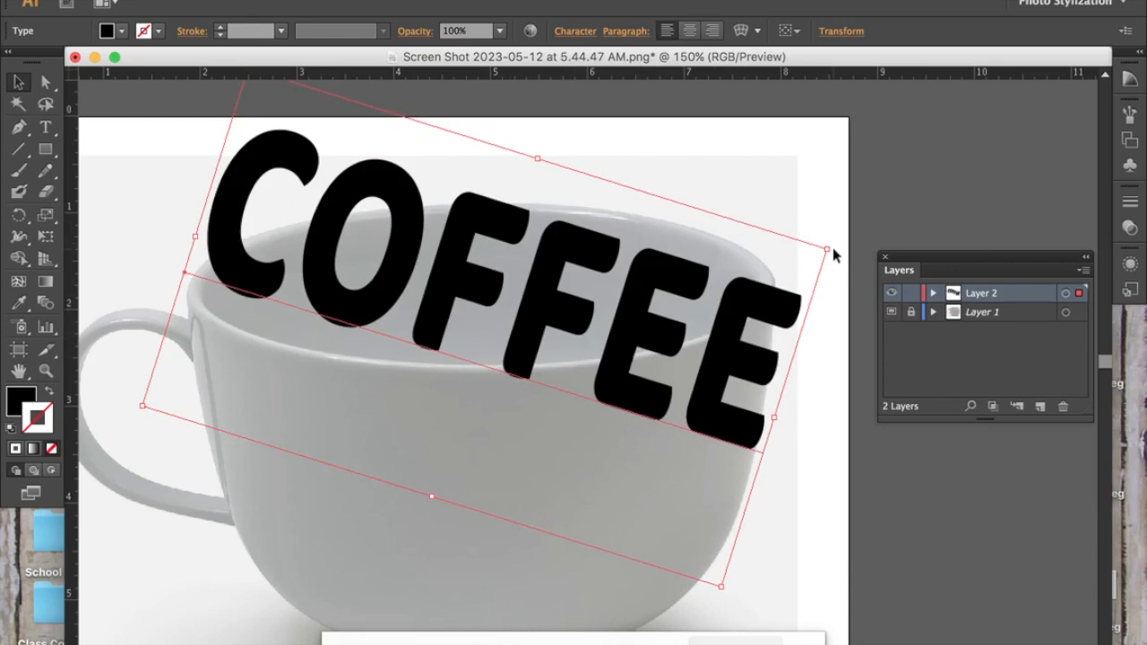
{"action": "key", "text": "super+z"}
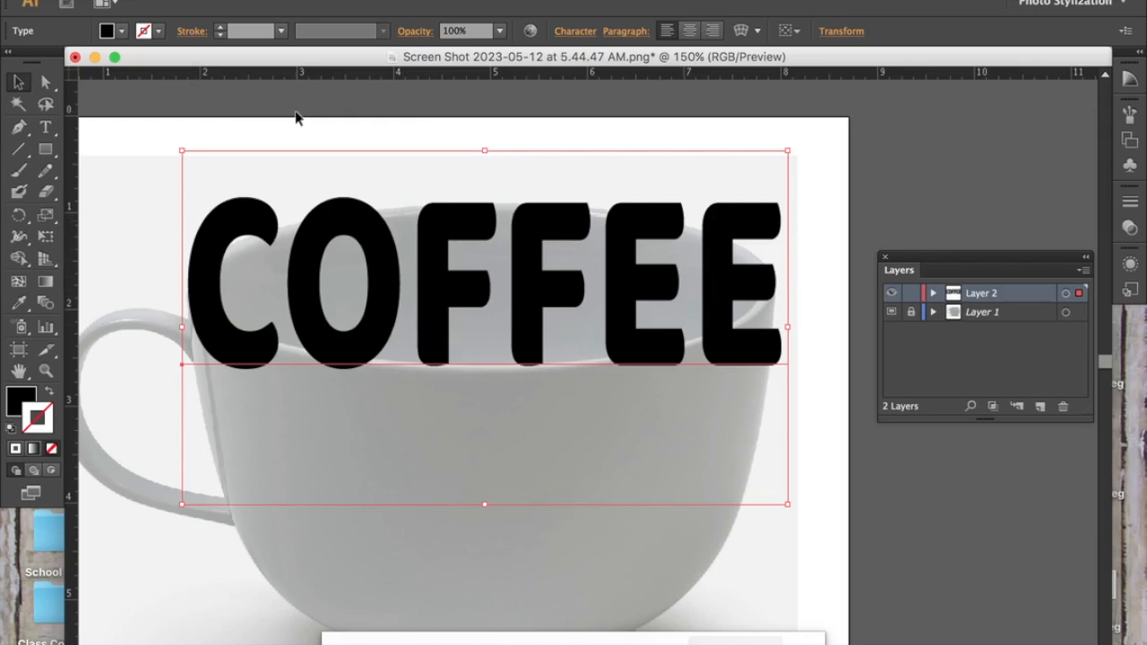
- Apply an envelope mesh with 4 rows and 4 columns to the COFFEE text, with the preview on
{"action": "left_click", "coordinate": [218, 0]}
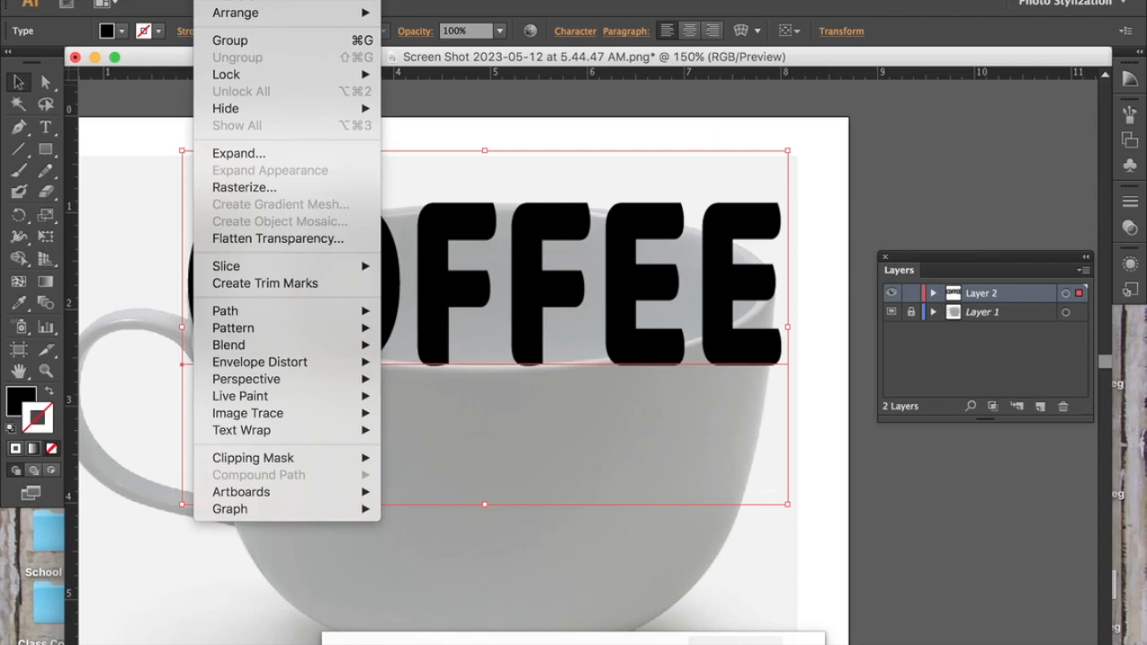
{"action": "mouse_move", "coordinate": [276, 367]}
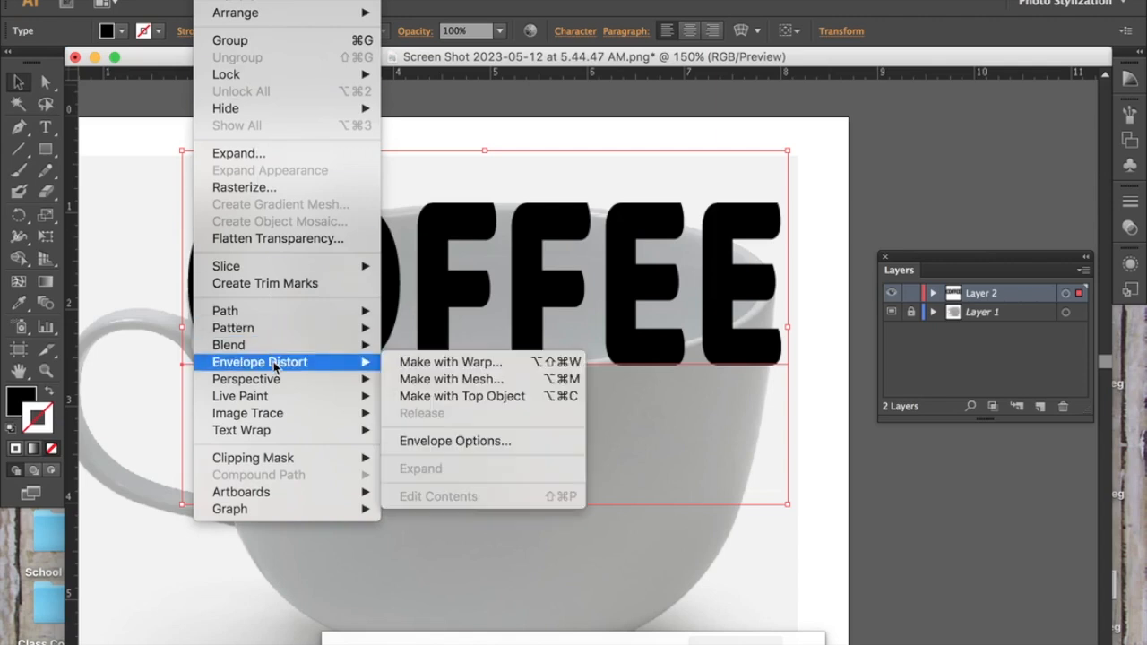
{"action": "left_click", "coordinate": [405, 380]}
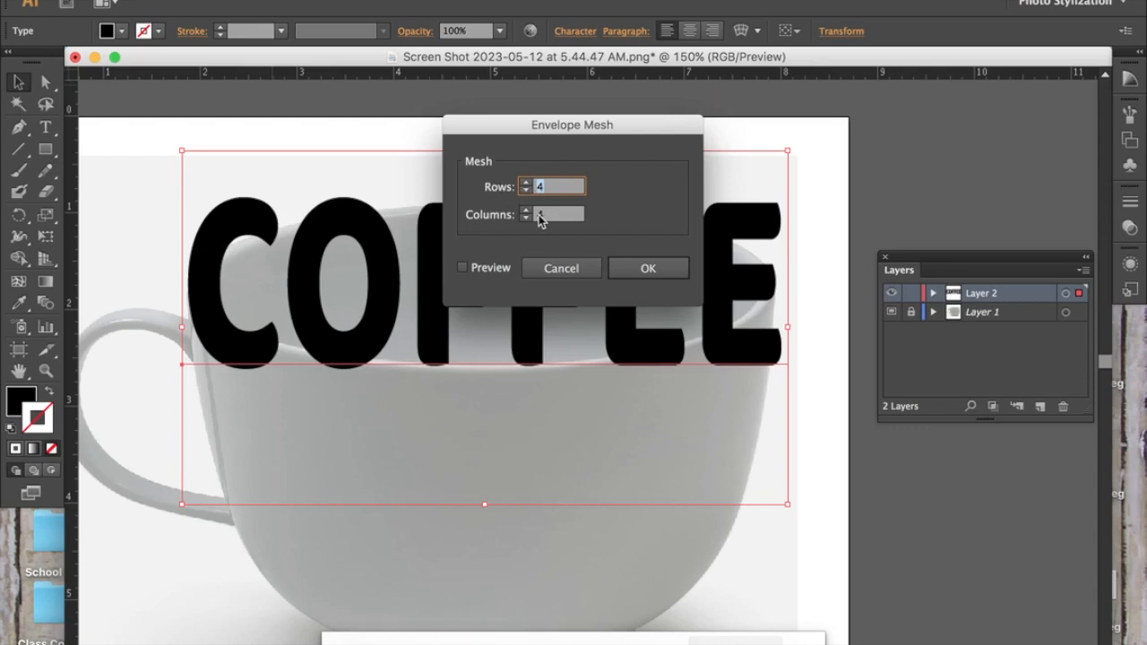
{"action": "left_click", "coordinate": [462, 268]}
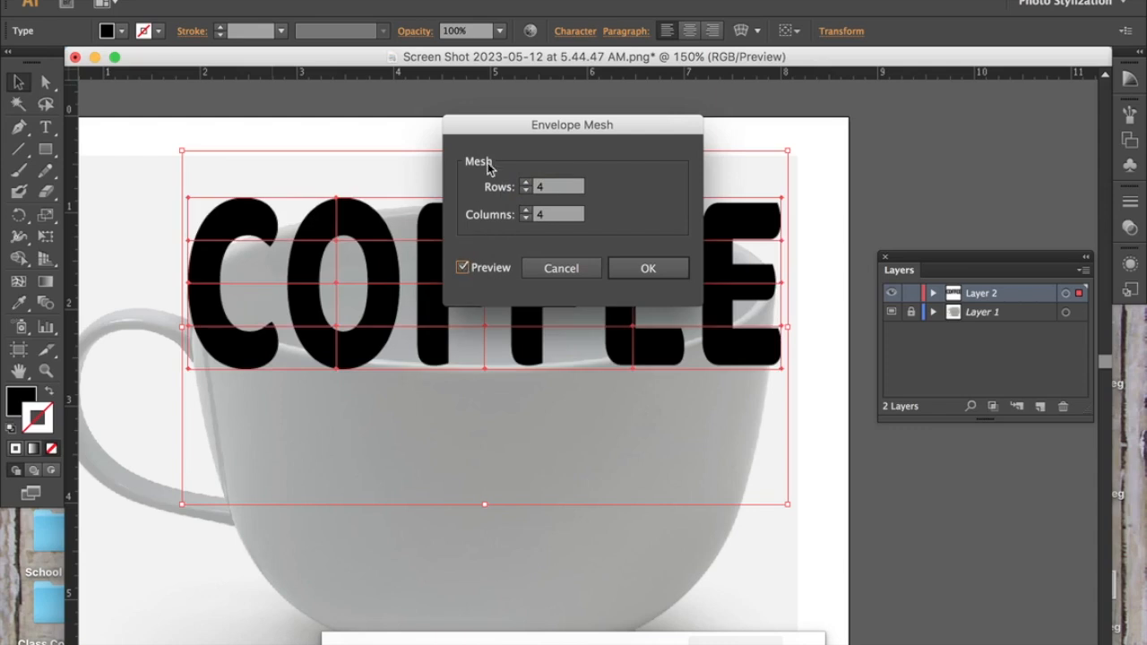
{"action": "left_click_drag", "start_coordinate": [502, 133], "coordinate": [517, 443]}
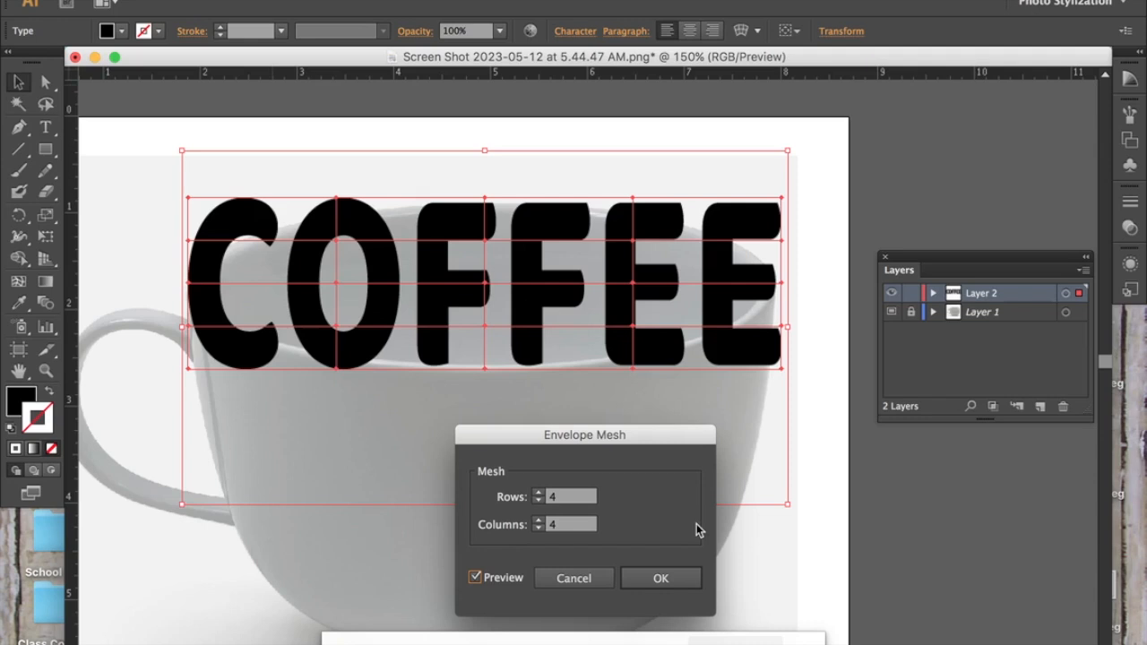
{"action": "left_click", "coordinate": [659, 580]}
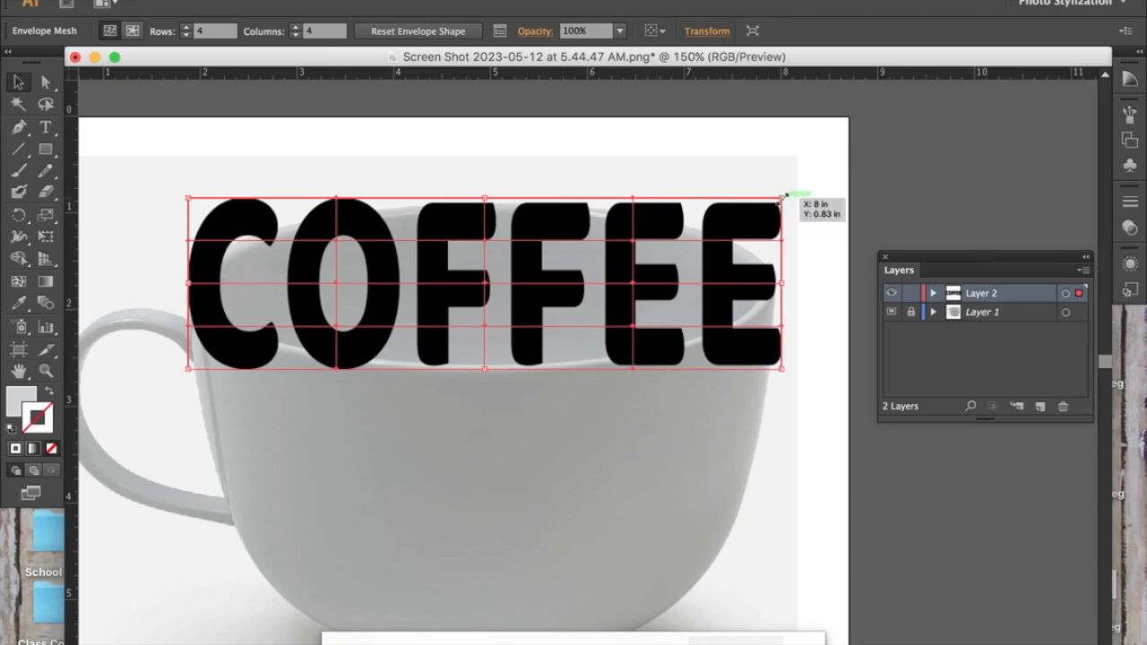
- Select only the upper-right corner mesh point of the COFFEE envelope with the Direct Selection tool, undoing the accidental scaling of the whole mesh
{"action": "mouse_move", "coordinate": [782, 194]}
{"action": "left_mouse_down"}
{"action": "mouse_move", "coordinate": [785, 185]}
{"action": "mouse_move", "coordinate": [775, 212]}
{"action": "left_mouse_up"}
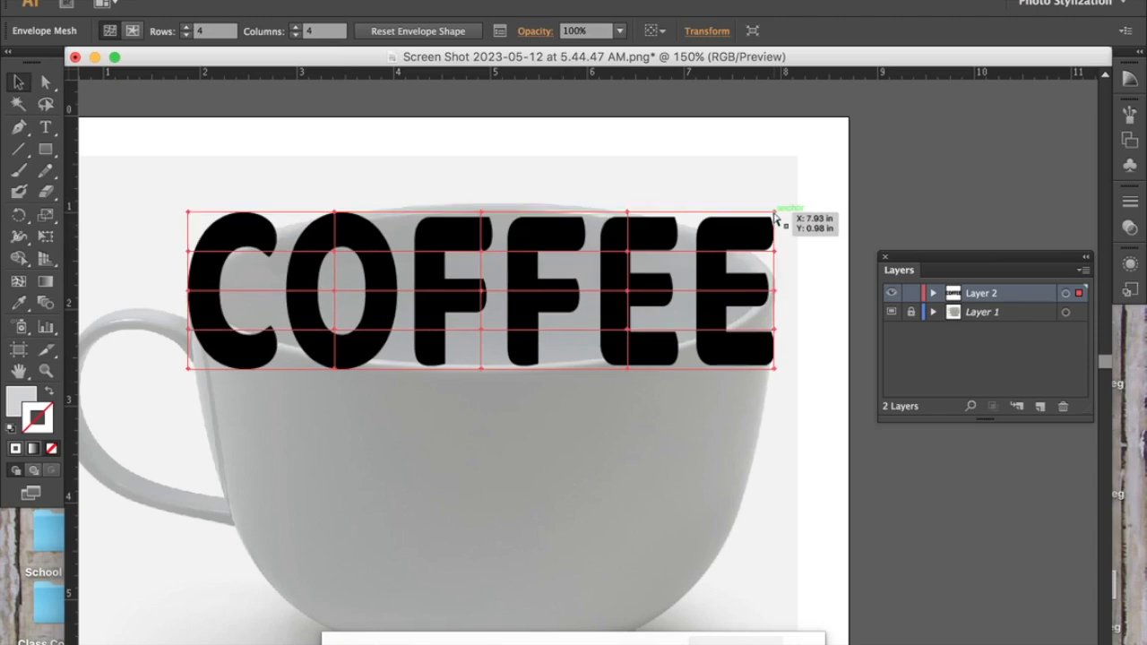
{"action": "key", "text": "super+z"}
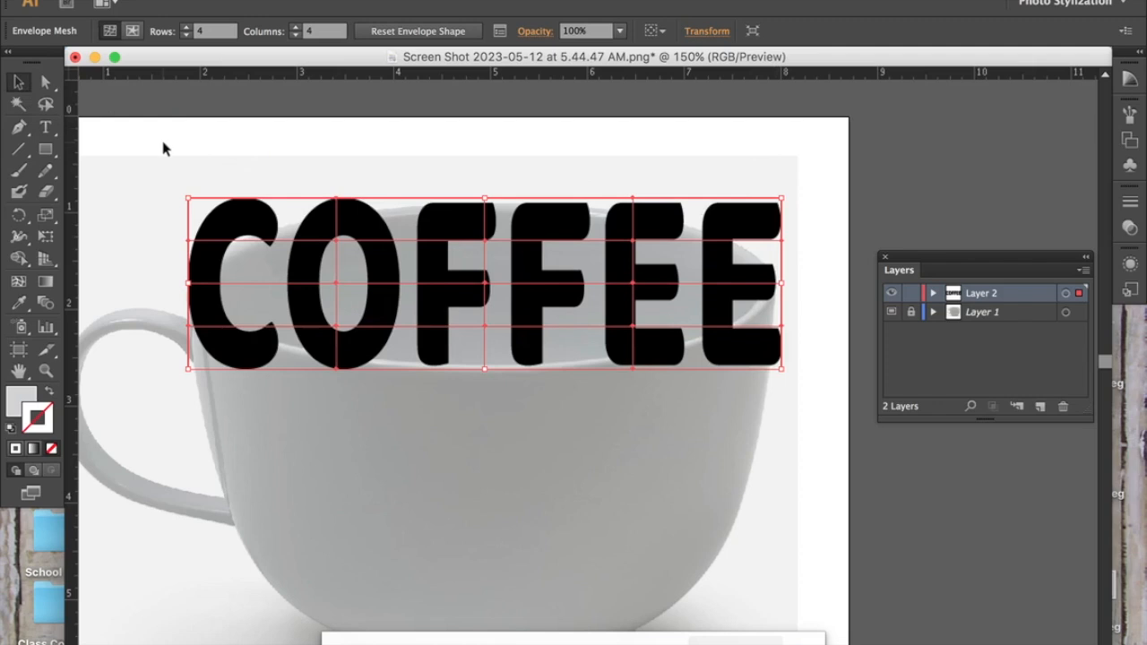
{"action": "key", "text": "a"}
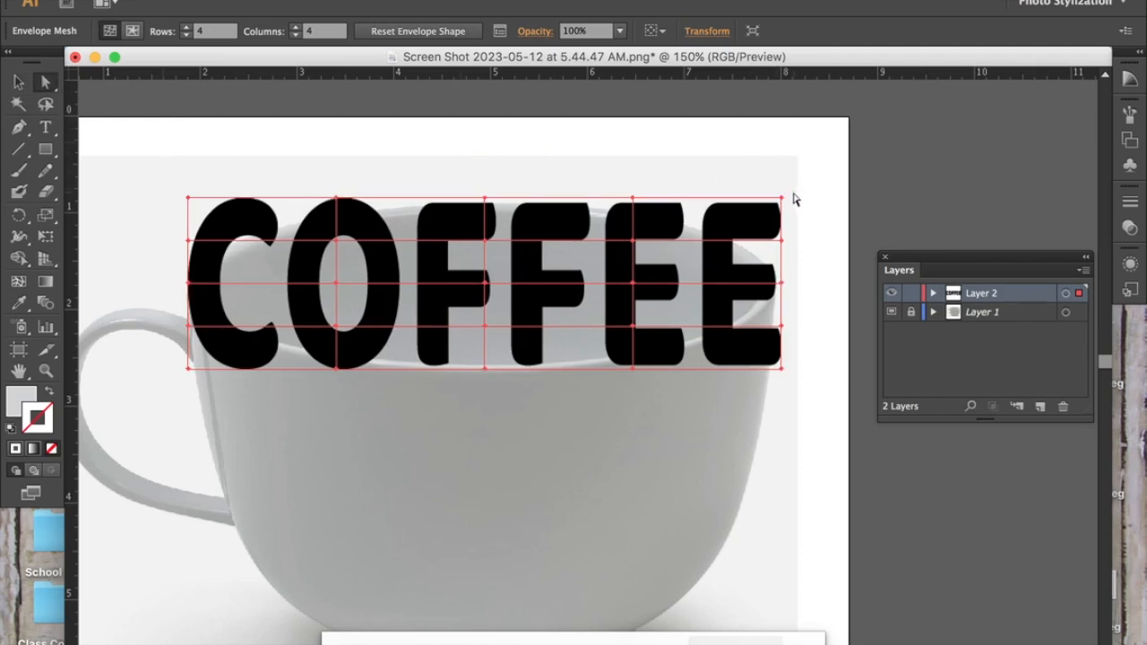
{"action": "key", "text": "super+equal"}
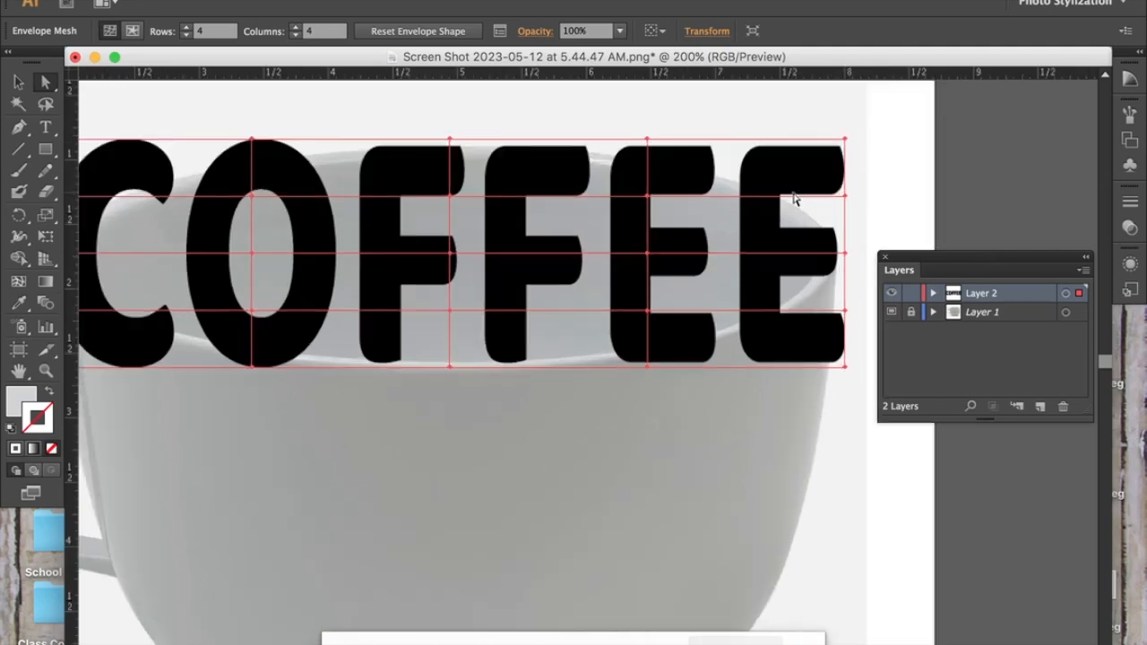
{"action": "scroll", "coordinate": [795, 198], "scroll_direction": "right", "scroll_amount": 3}
{"action": "scroll", "coordinate": [795, 199], "scroll_direction": "up", "scroll_amount": 2}
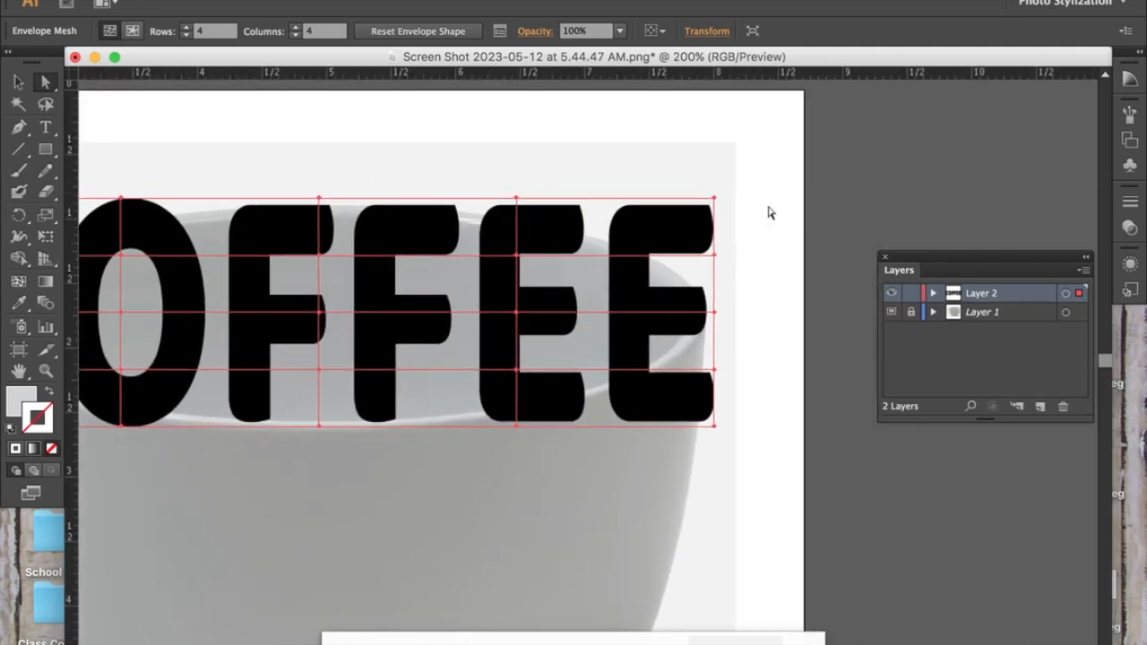
{"action": "left_click", "coordinate": [716, 199]}
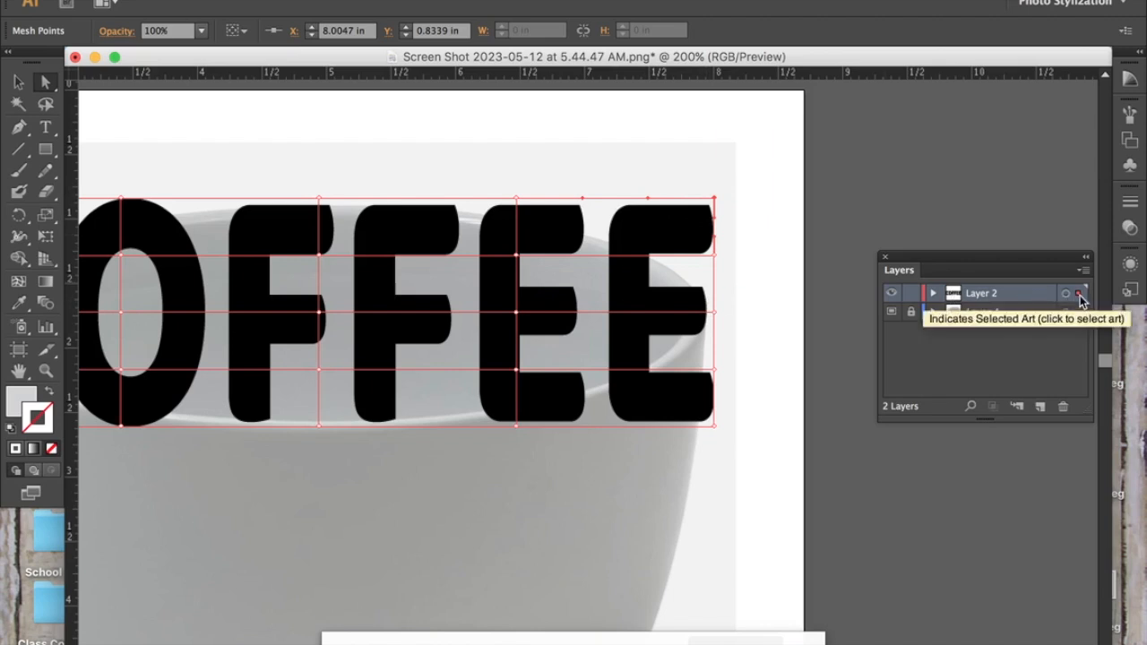
- Set Layer 2's color to Medium Blue
{"action": "double_click", "coordinate": [1035, 298]}
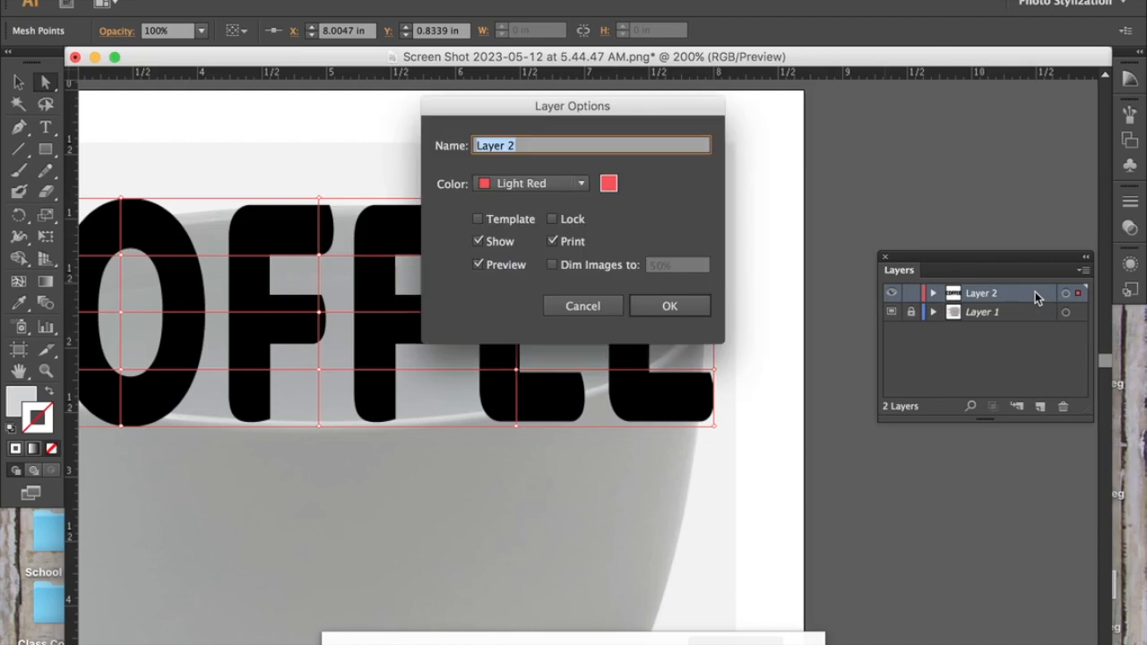
{"action": "left_click", "coordinate": [581, 186]}
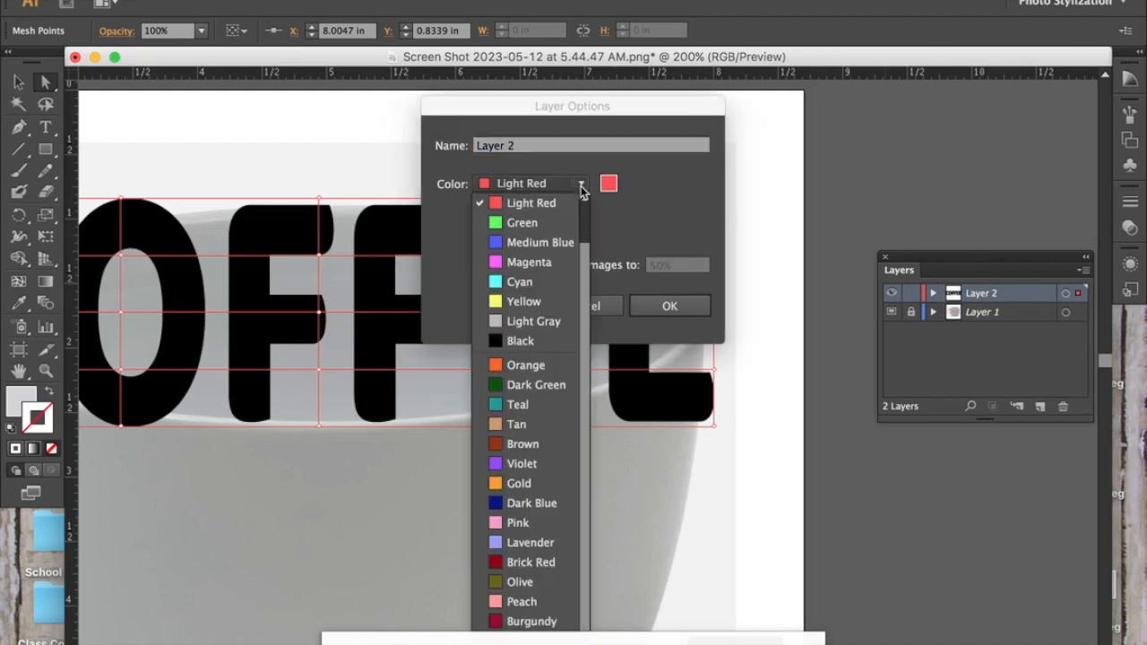
{"action": "left_click", "coordinate": [535, 242]}
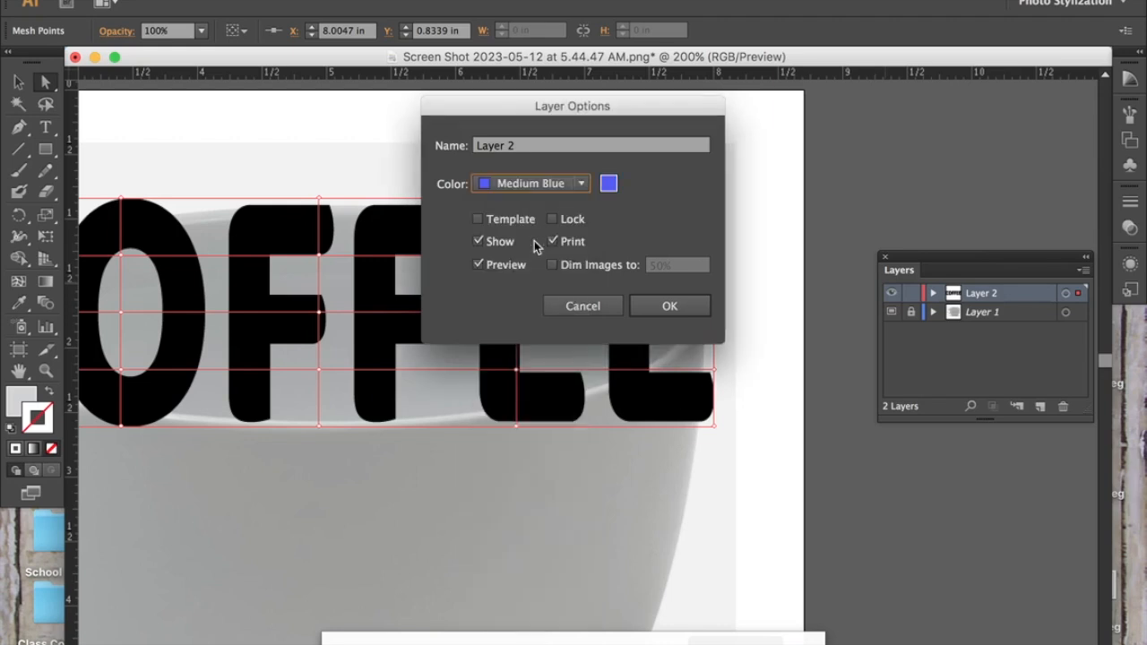
{"action": "left_click", "coordinate": [663, 304]}
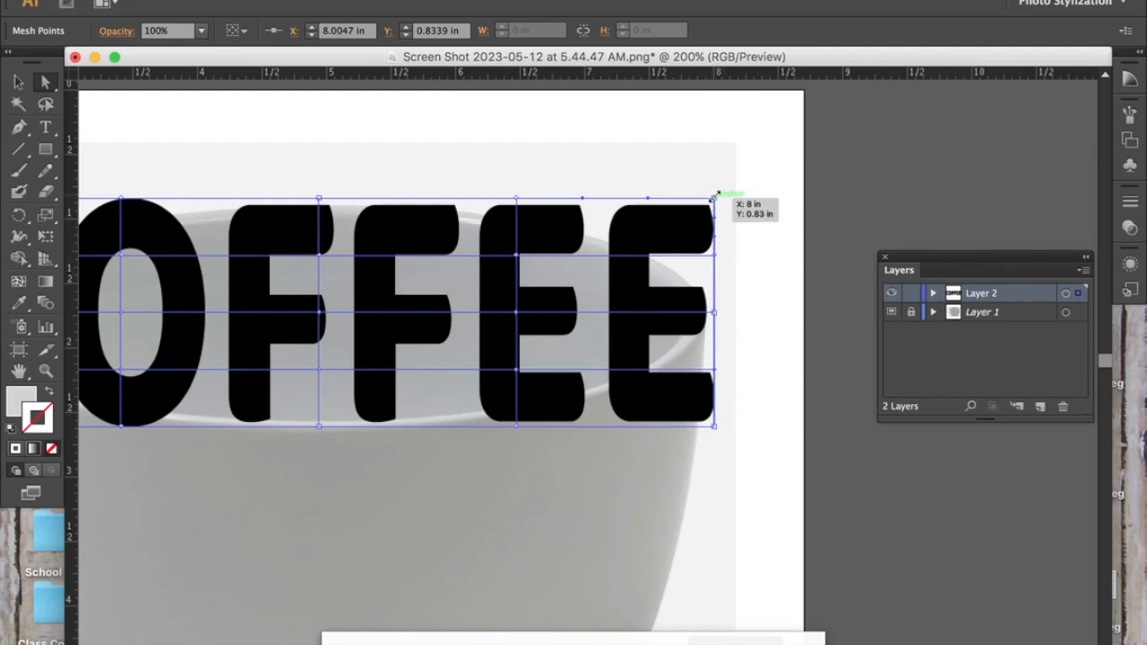
- Move the two right corner mesh points and the edge points next to them inward onto the curve of the cup's rim
{"action": "scroll", "coordinate": [715, 202], "scroll_direction": "up", "scroll_amount": 4}
{"action": "scroll", "coordinate": [715, 203], "scroll_direction": "down", "scroll_amount": 2}
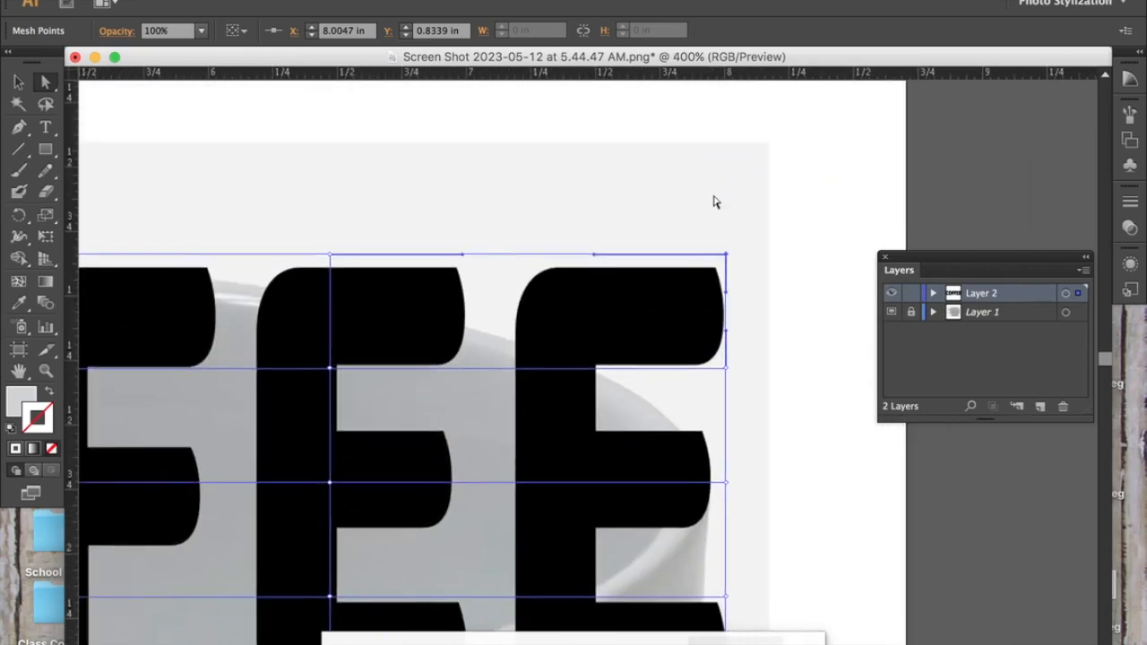
{"action": "scroll", "coordinate": [715, 202], "scroll_direction": "down", "scroll_amount": 1}
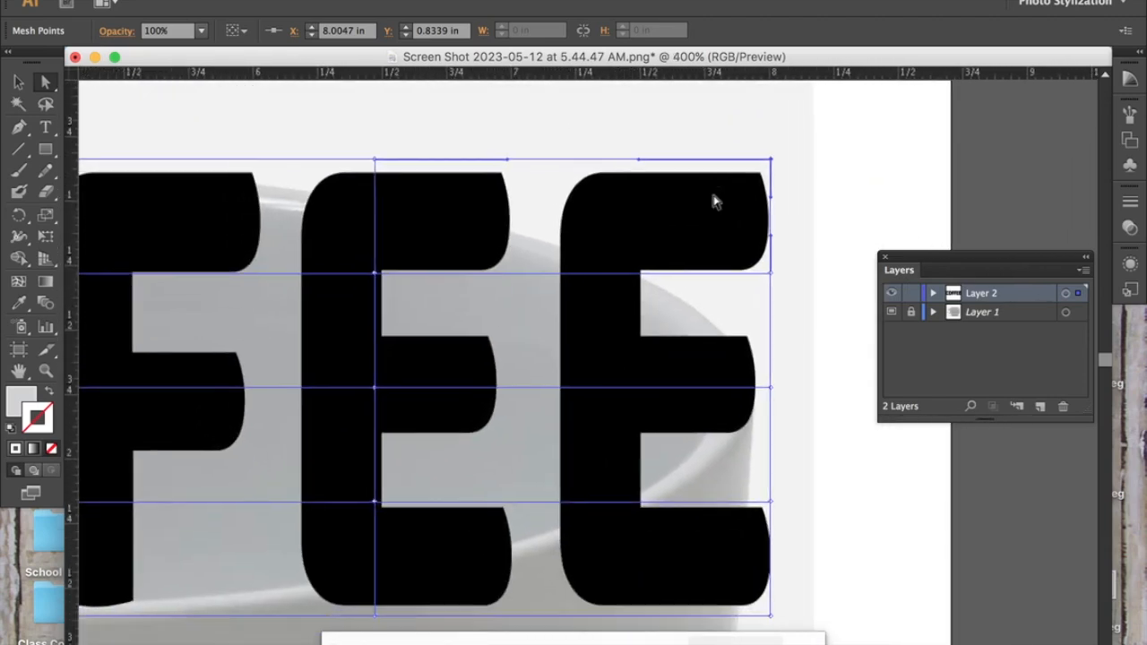
{"action": "scroll", "coordinate": [715, 201], "scroll_direction": "down", "scroll_amount": 1}
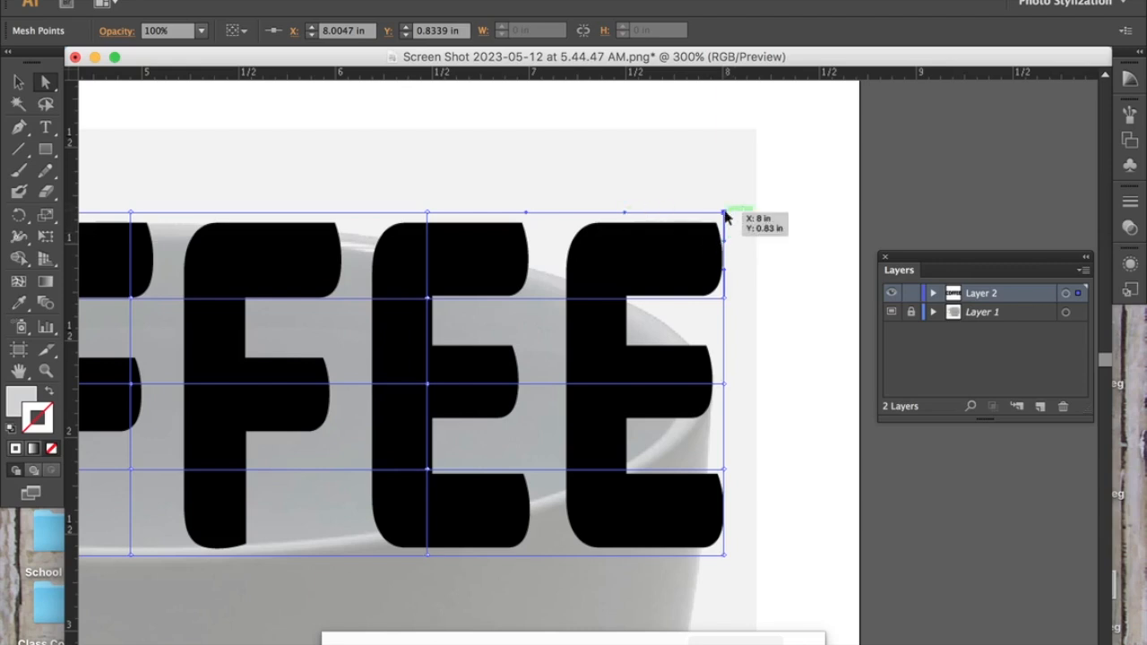
{"action": "left_click_drag", "start_coordinate": [724, 213], "coordinate": [613, 299]}
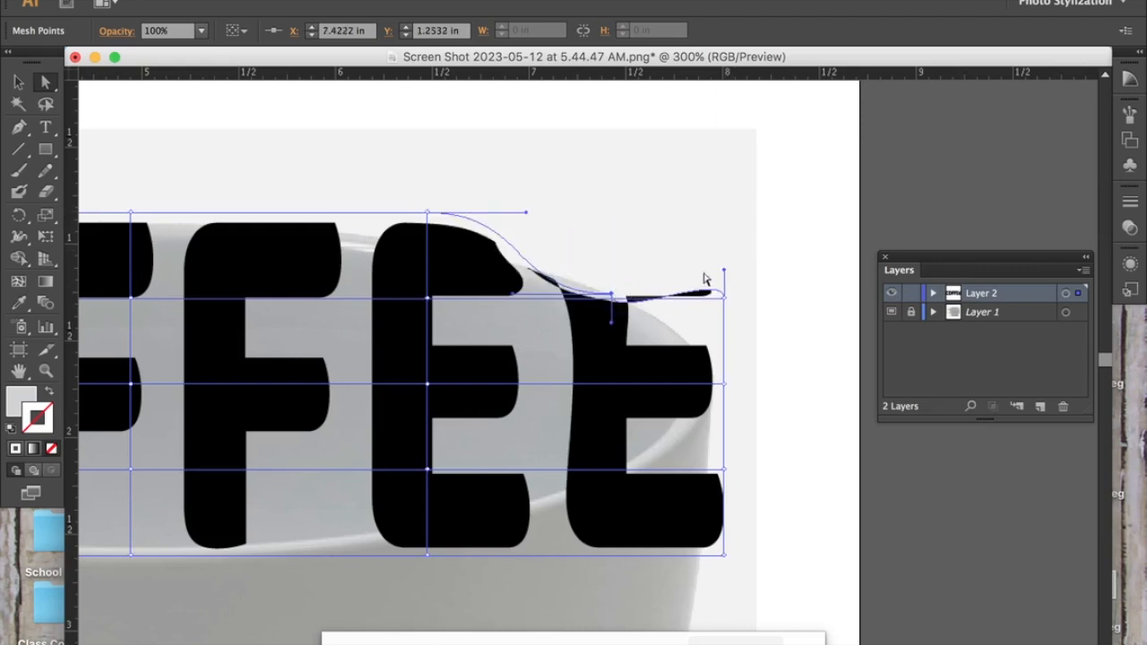
{"action": "left_click_drag", "start_coordinate": [725, 556], "coordinate": [600, 482]}
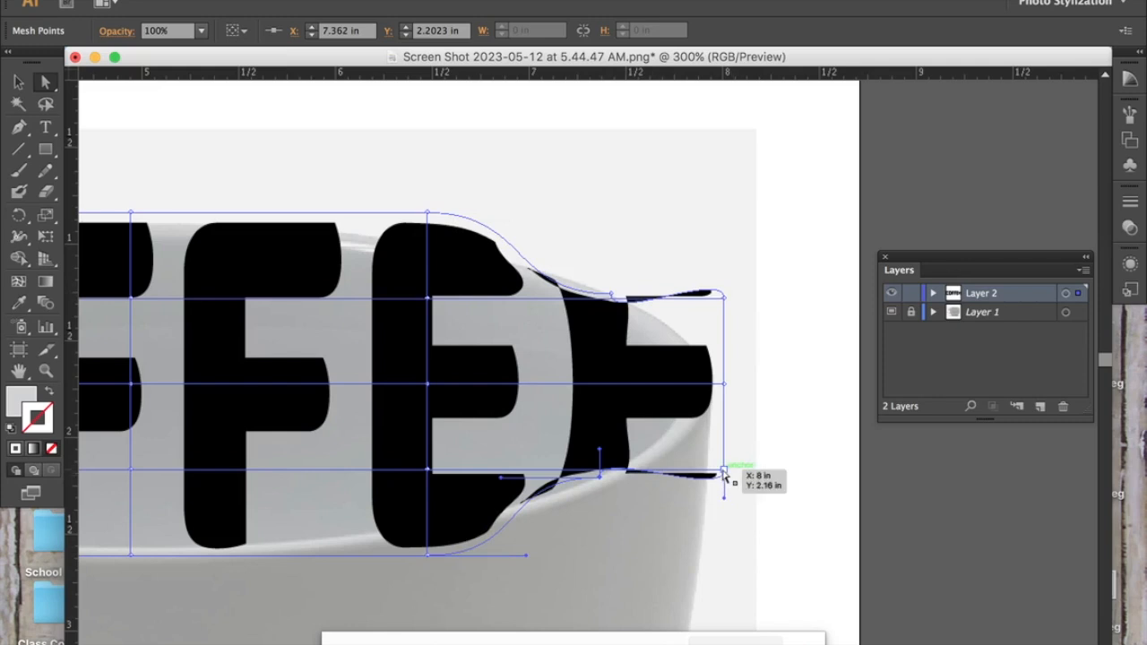
{"action": "left_click_drag", "start_coordinate": [724, 475], "coordinate": [670, 440]}
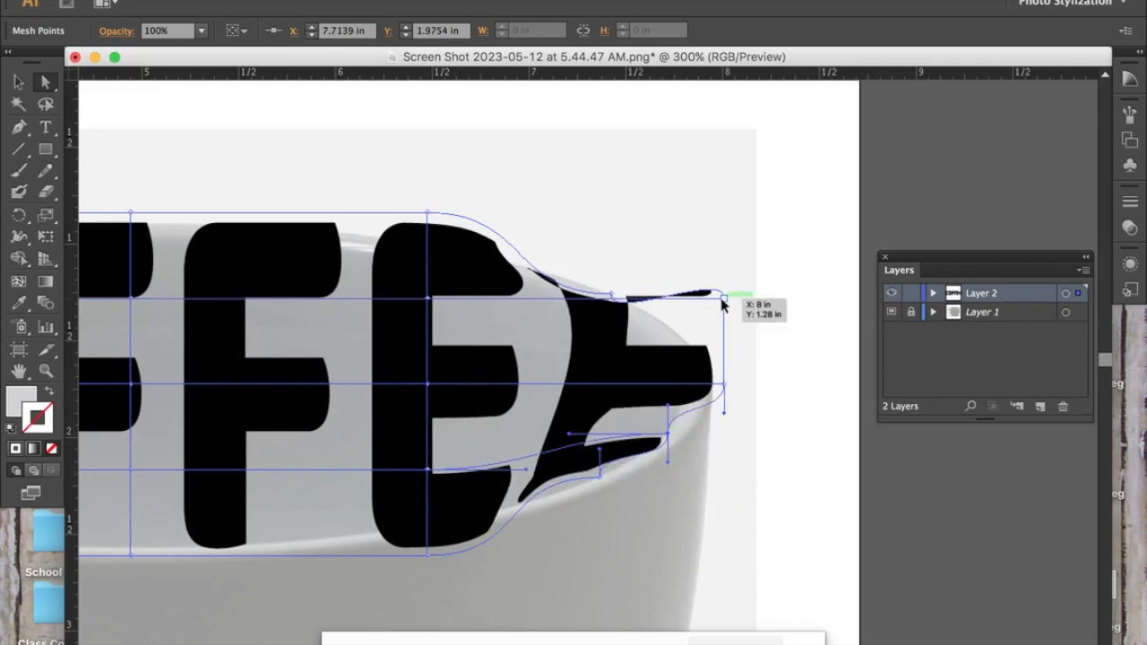
{"action": "left_click_drag", "start_coordinate": [719, 307], "coordinate": [676, 335]}
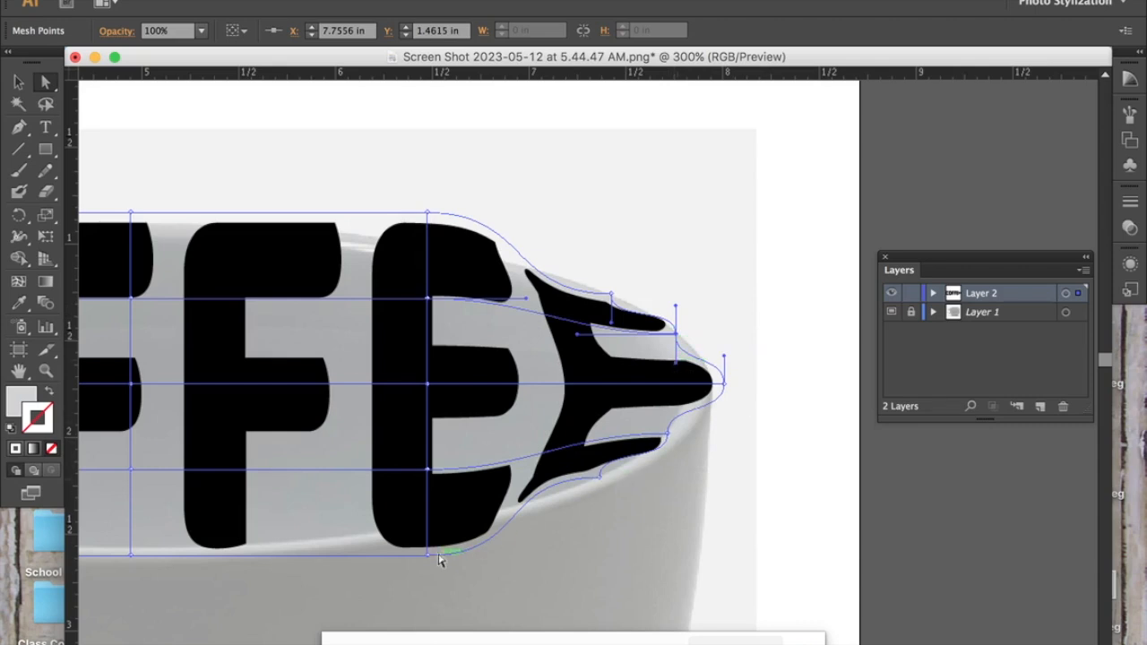
- Move the upper and lower edge mesh points at the first E onto the rim, and shift the lower-right corner point slightly outward
{"action": "left_click_drag", "start_coordinate": [427, 556], "coordinate": [424, 523]}
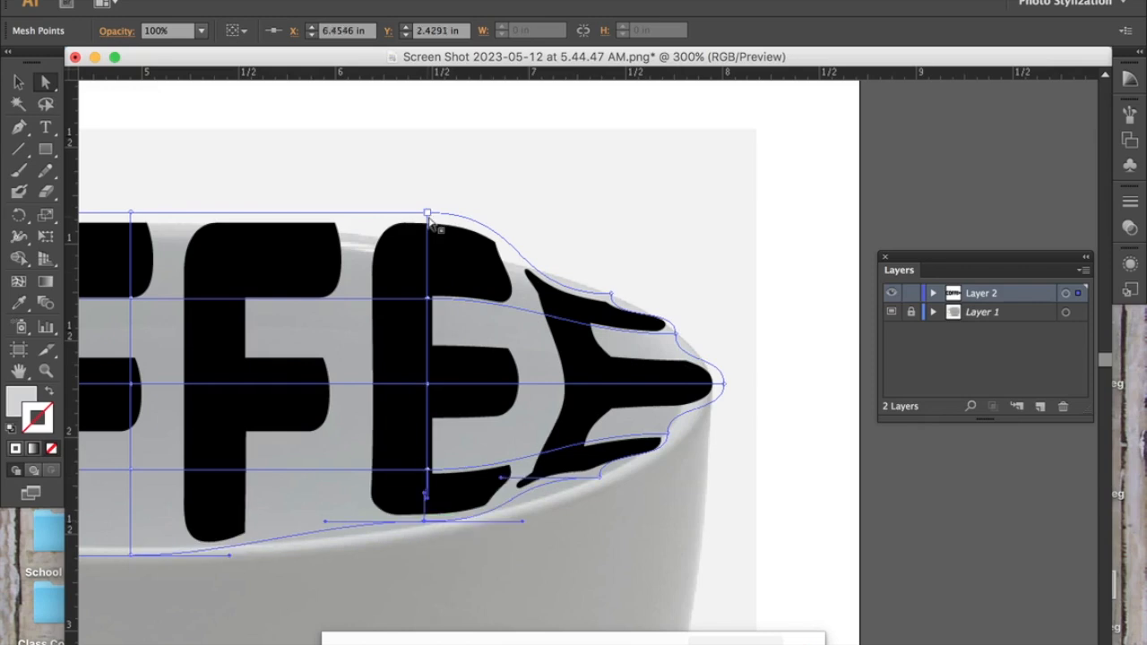
{"action": "left_click_drag", "start_coordinate": [427, 215], "coordinate": [424, 255]}
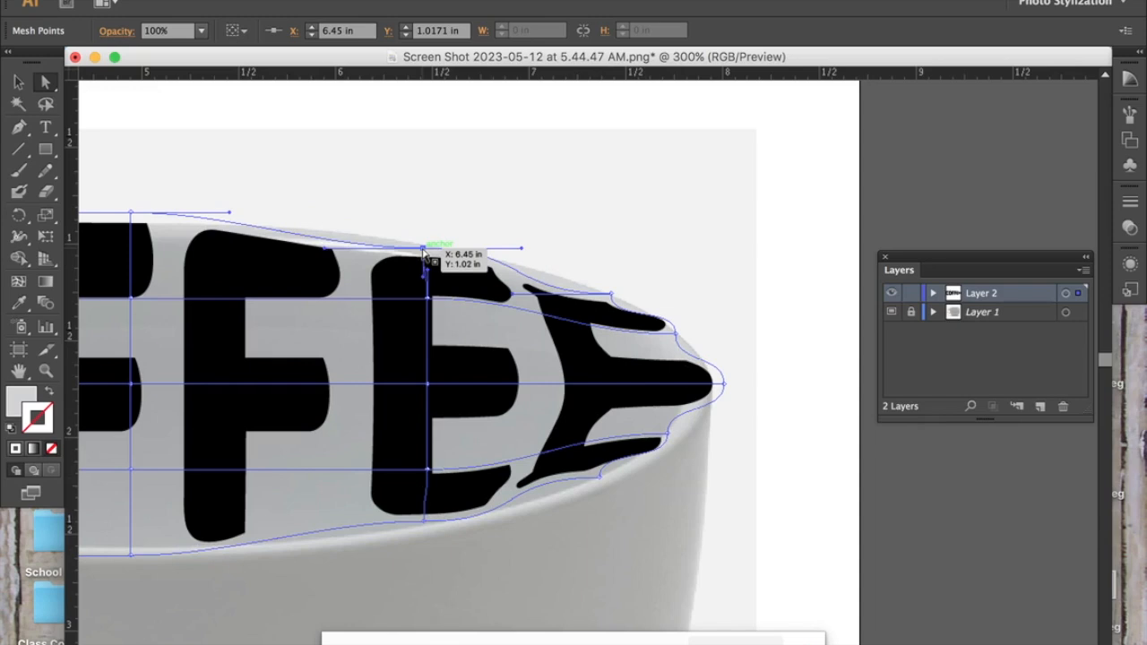
{"action": "left_click_drag", "start_coordinate": [422, 250], "coordinate": [424, 240]}
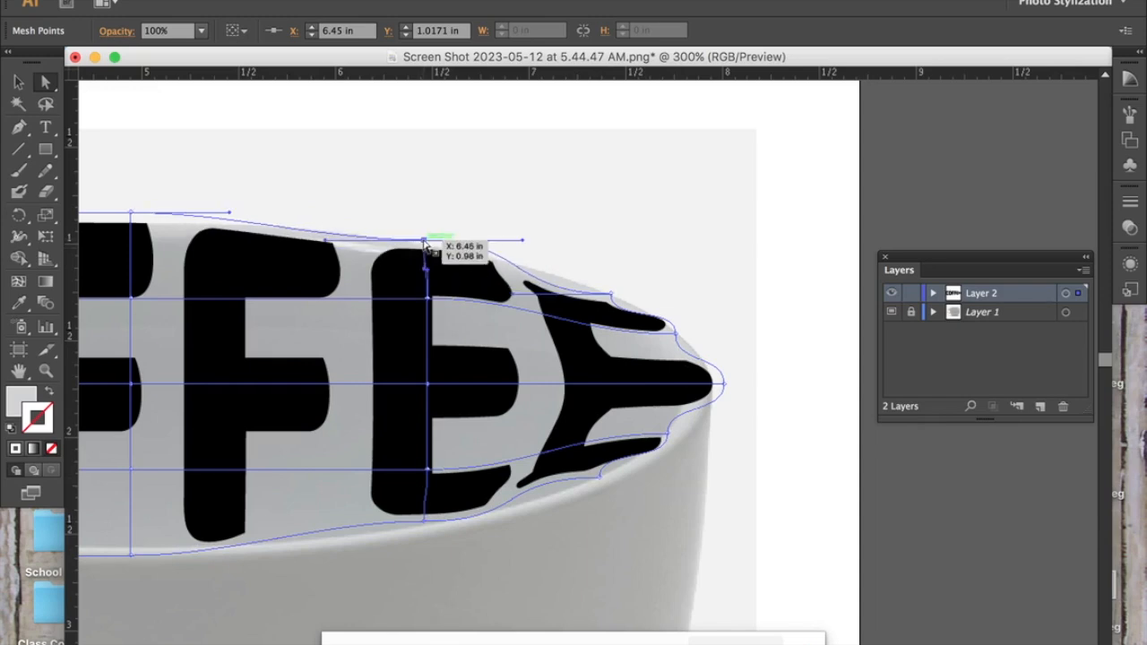
{"action": "left_click_drag", "start_coordinate": [423, 519], "coordinate": [426, 536]}
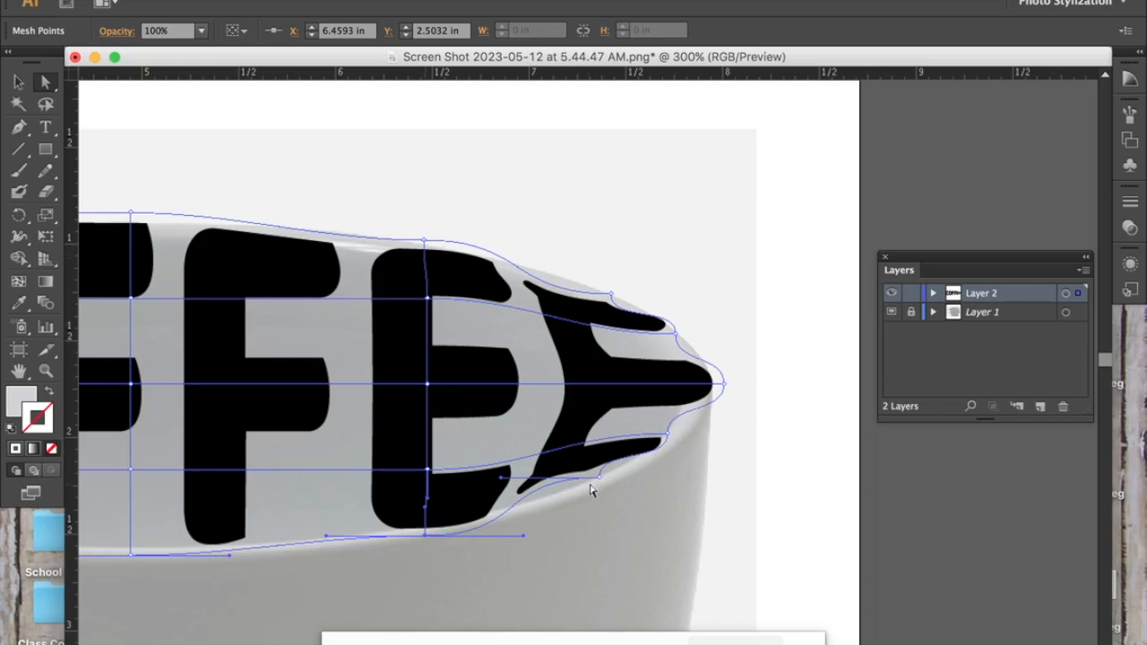
{"action": "left_click_drag", "start_coordinate": [597, 475], "coordinate": [609, 475]}
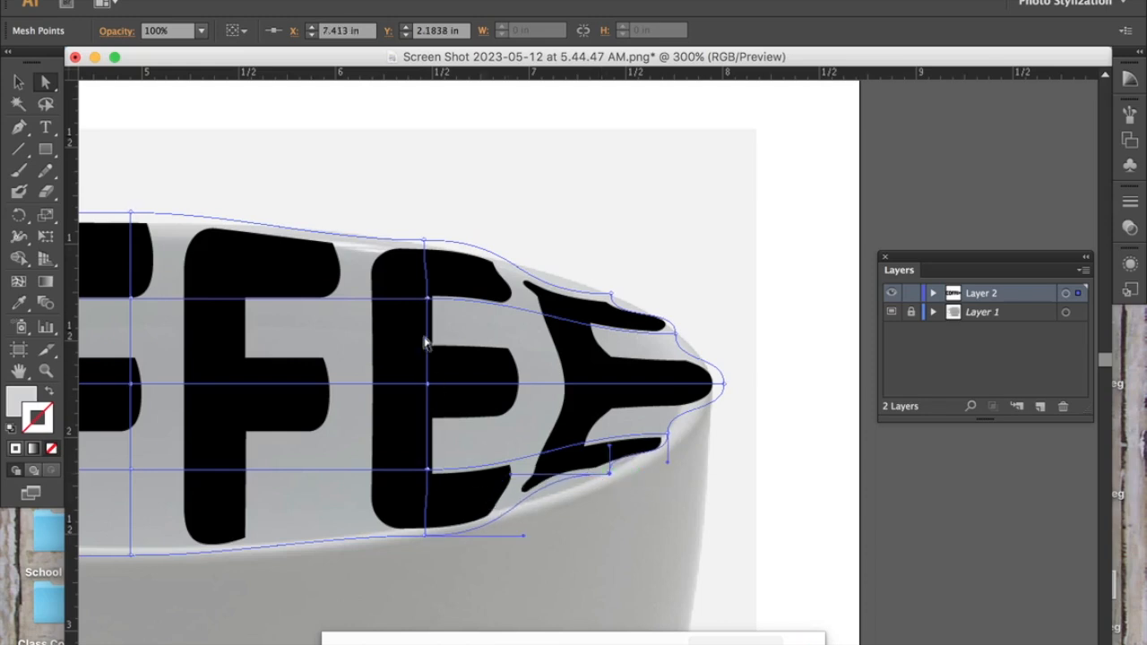
- Adjust the direction handles between the first E and the upper-right corner mesh point so the envelope's upper edge follows the back rim
{"action": "left_click", "coordinate": [428, 300]}
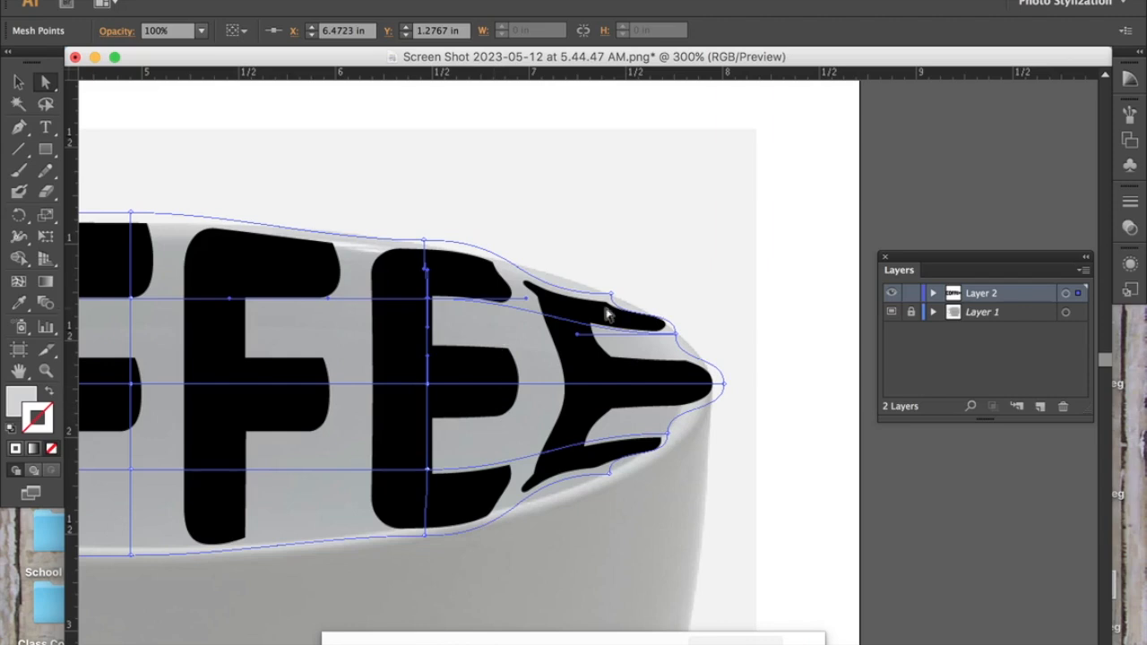
{"action": "key", "text": "super+plus"}
{"action": "scroll", "coordinate": [608, 314], "scroll_direction": "right", "scroll_amount": 3}
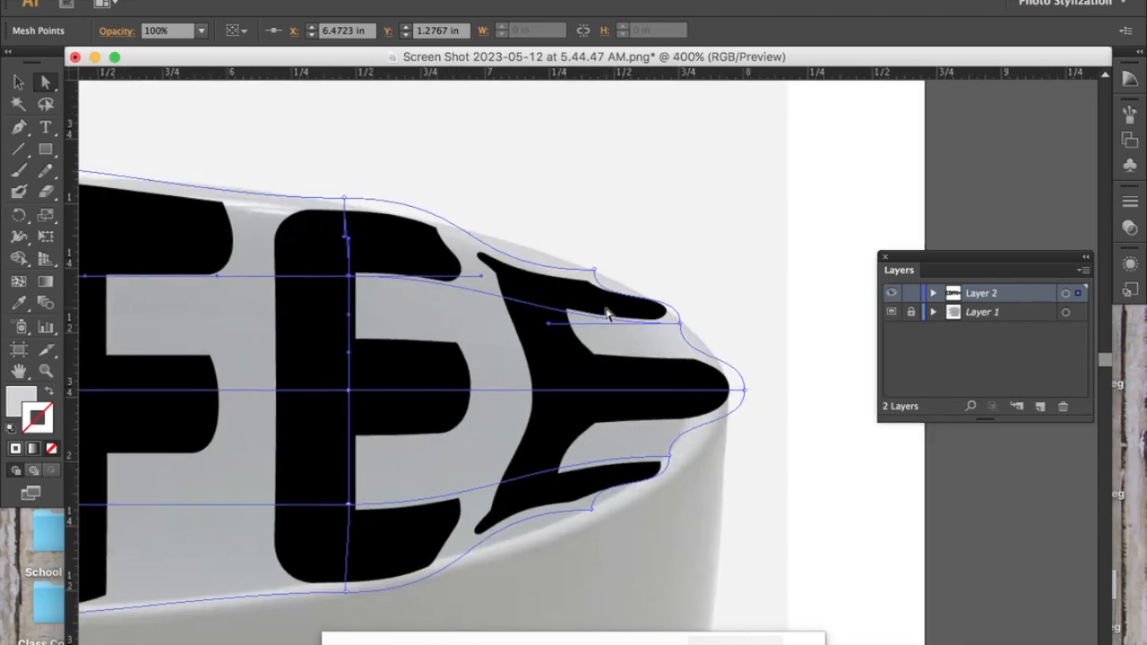
{"action": "scroll", "coordinate": [608, 314], "scroll_direction": "down", "scroll_amount": 2}
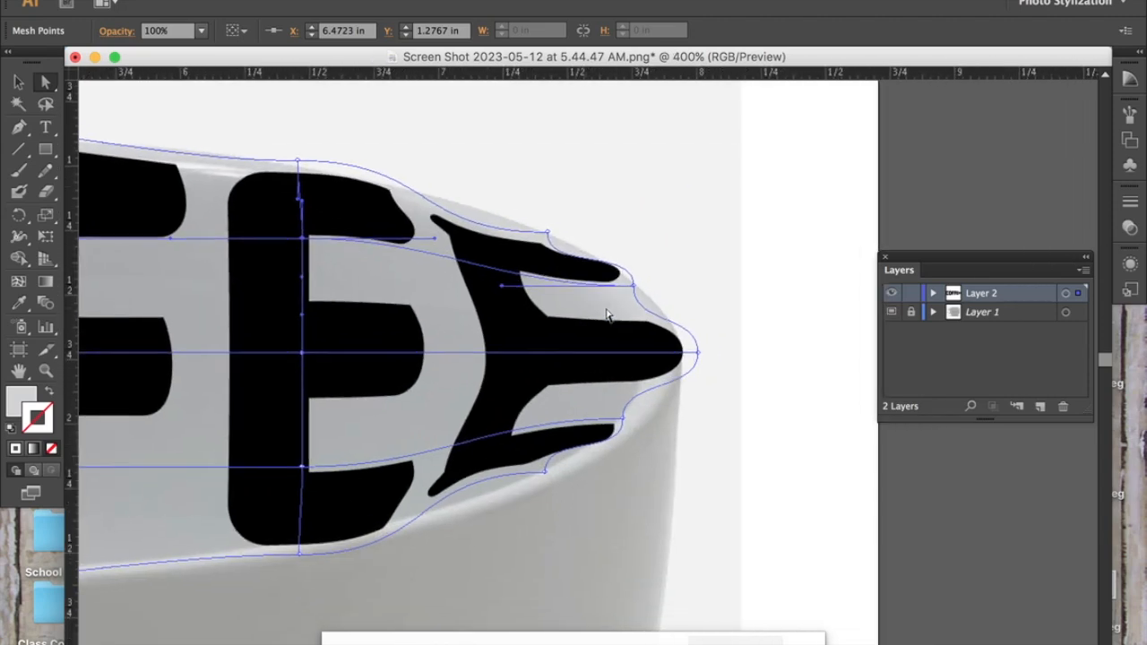
{"action": "left_click", "coordinate": [546, 234]}
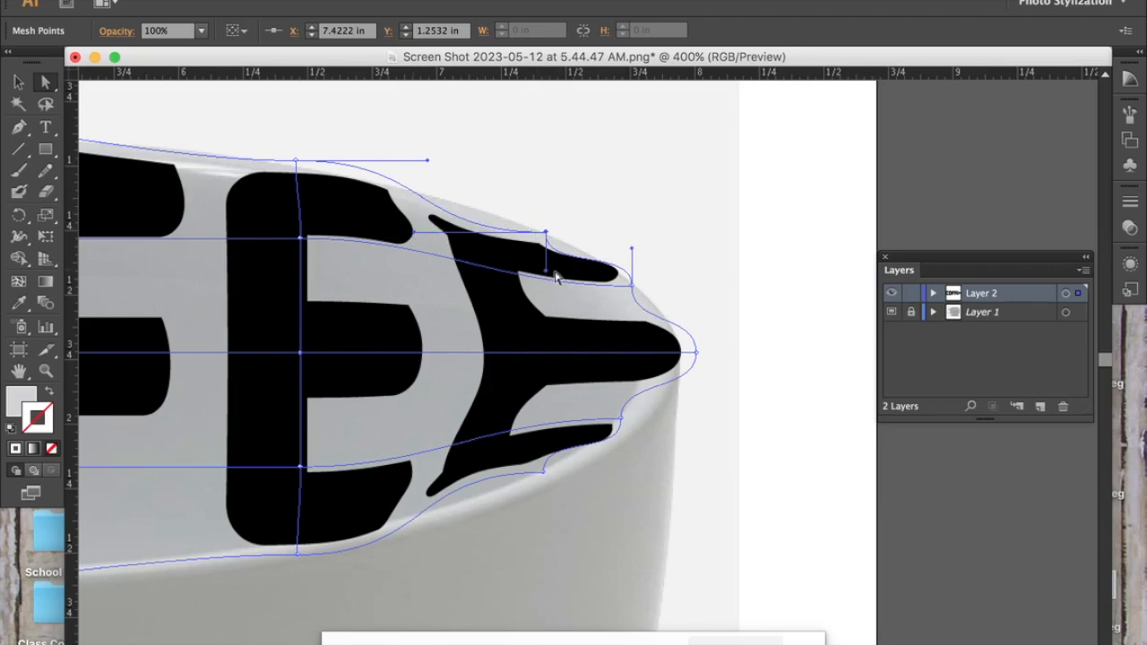
{"action": "left_click_drag", "start_coordinate": [549, 276], "coordinate": [588, 257]}
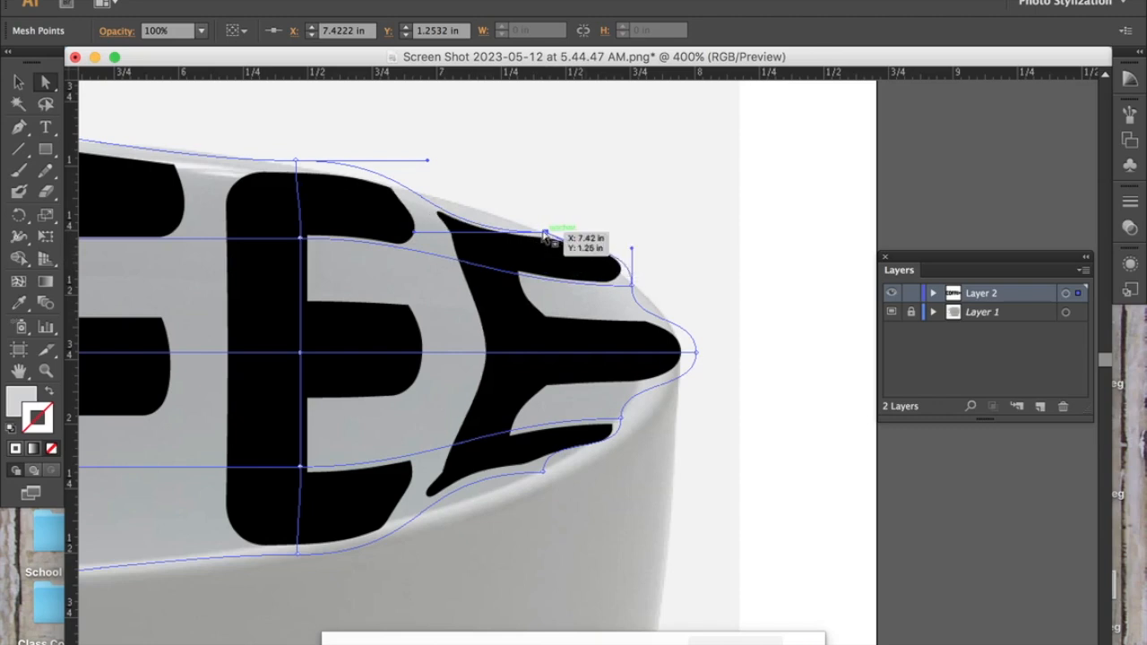
{"action": "left_click_drag", "start_coordinate": [412, 234], "coordinate": [434, 204]}
{"action": "left_click_drag", "start_coordinate": [427, 163], "coordinate": [427, 186]}
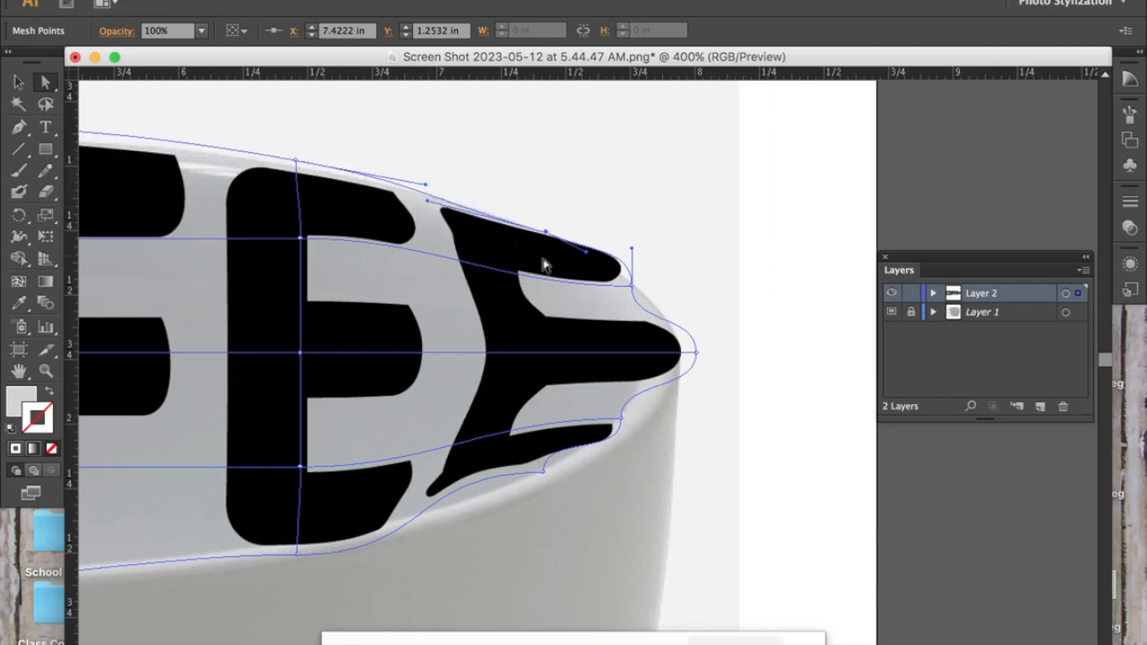
- Smooth the mesh curve beyond the upper-right corner point and move the middle mesh point on the right edge onto the rim's tip
{"action": "left_click_drag", "start_coordinate": [633, 252], "coordinate": [607, 261]}
{"action": "left_click", "coordinate": [697, 352]}
{"action": "left_click_drag", "start_coordinate": [699, 358], "coordinate": [689, 349]}
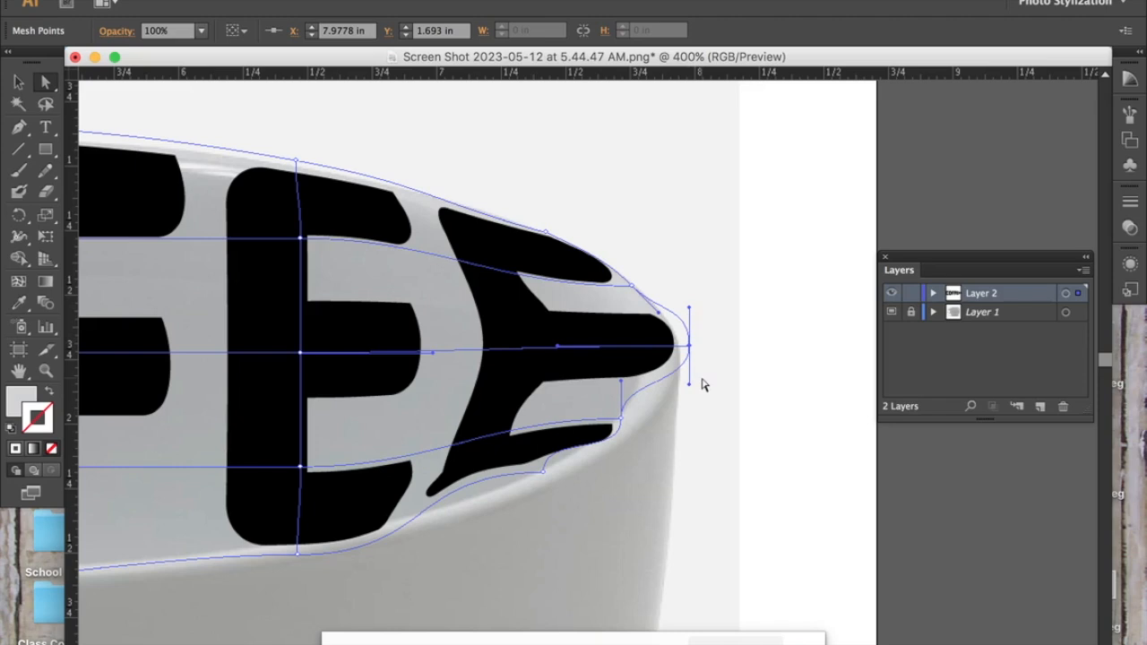
- Convert the mesh point at the rim's tip to a corner with its two edge handles angled inward along the rim
{"action": "key", "text": "shift+c"}
{"action": "left_click_drag", "start_coordinate": [690, 308], "coordinate": [667, 312]}
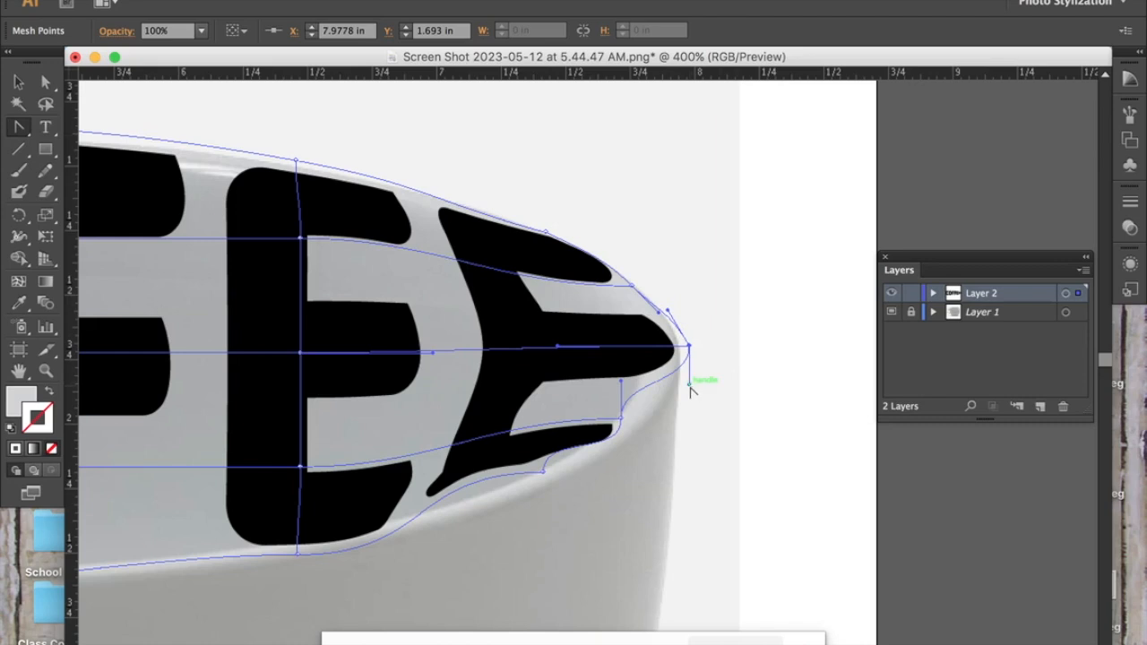
{"action": "left_click_drag", "start_coordinate": [691, 388], "coordinate": [660, 396]}
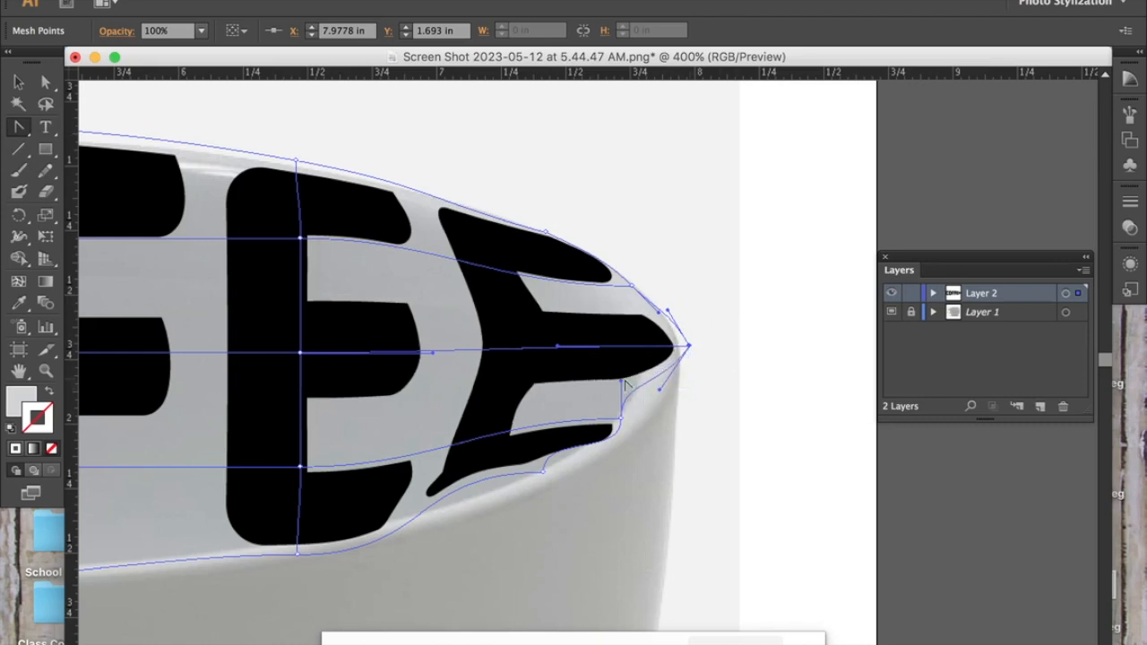
{"action": "left_click", "coordinate": [622, 383]}
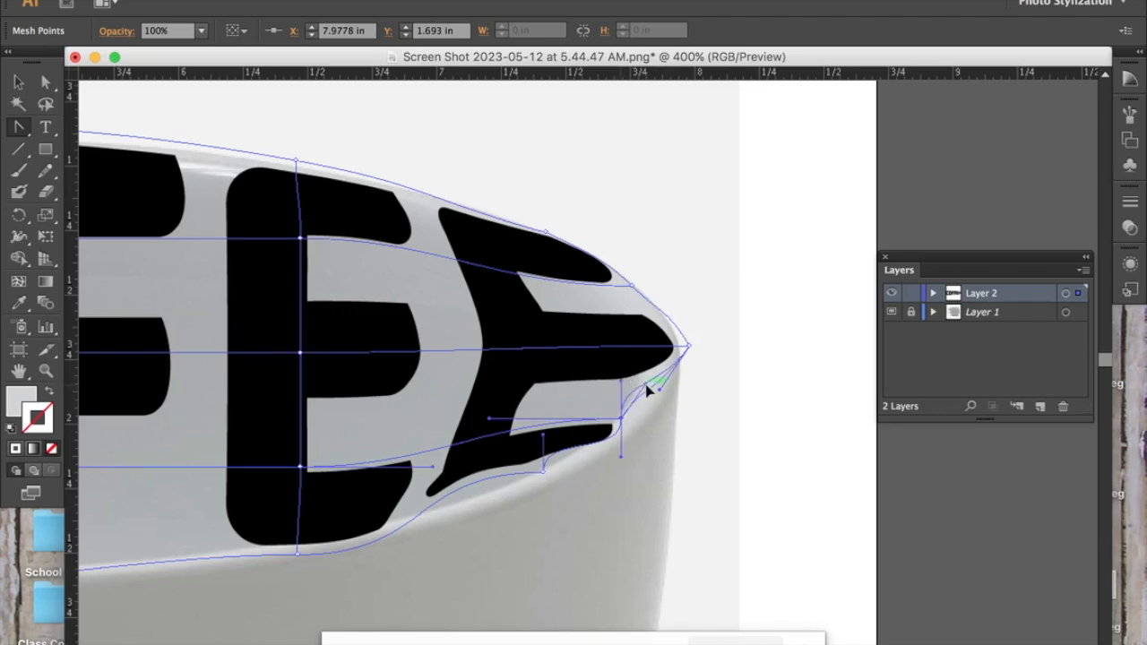
{"action": "left_click_drag", "start_coordinate": [647, 386], "coordinate": [647, 385]}
{"action": "left_click", "coordinate": [648, 392]}
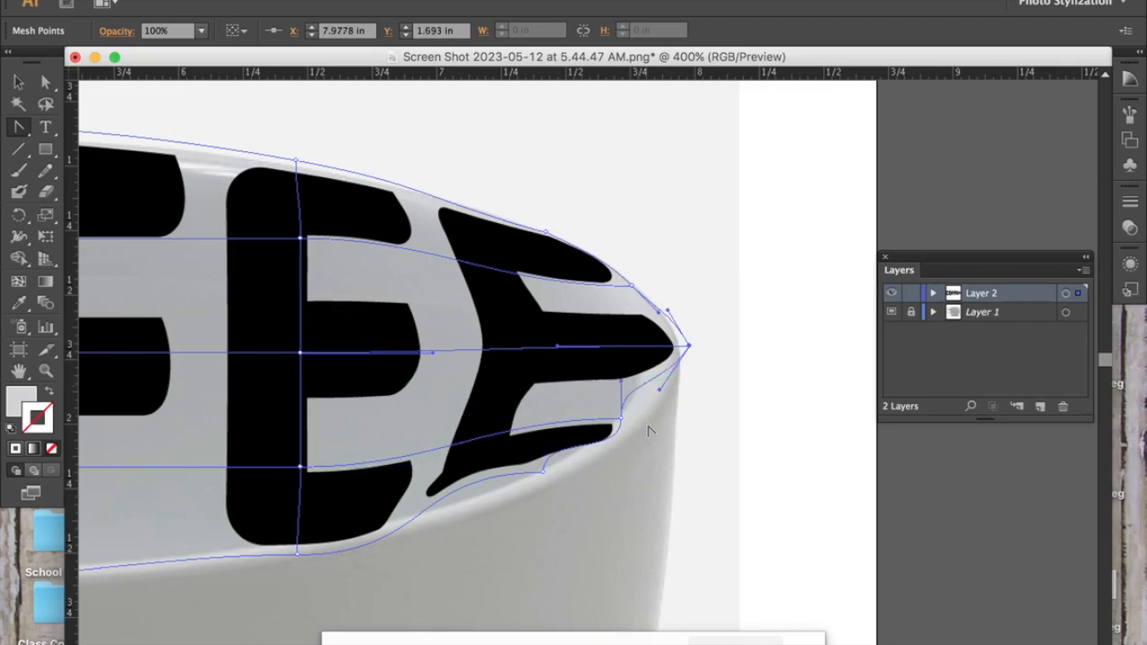
- Reposition the lower-right corner mesh point, its neighbouring edge point and their handles so the envelope's lower edge follows the front rim
{"action": "key", "text": "a"}
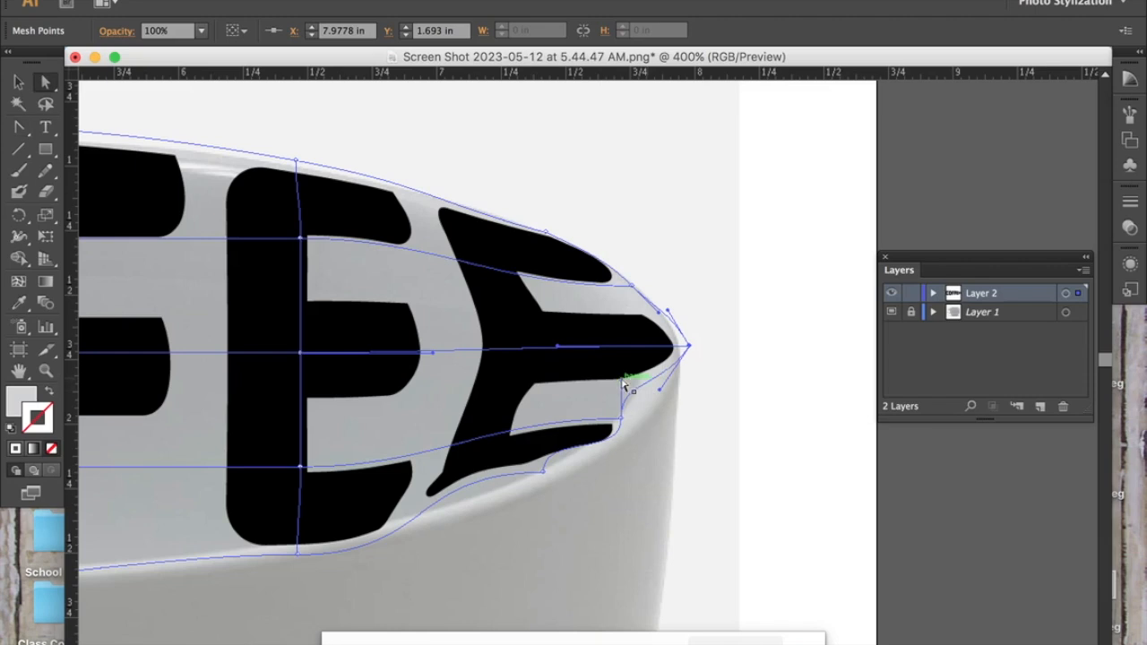
{"action": "left_click_drag", "start_coordinate": [627, 386], "coordinate": [631, 431]}
{"action": "left_click", "coordinate": [544, 472]}
{"action": "left_click_drag", "start_coordinate": [543, 471], "coordinate": [584, 461]}
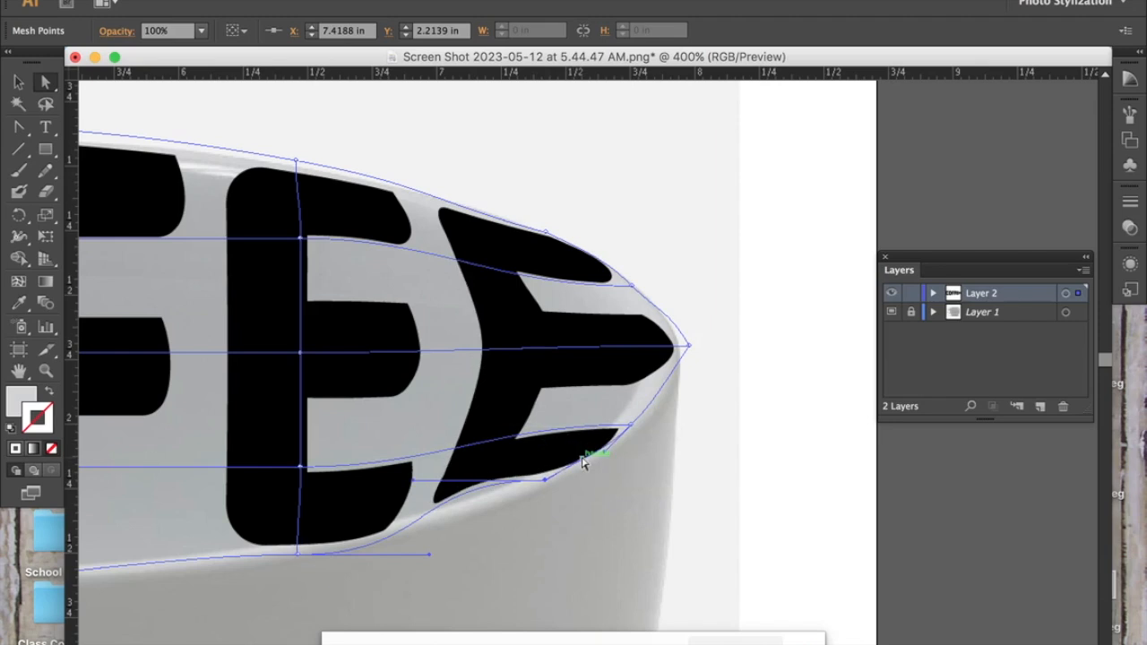
{"action": "left_click_drag", "start_coordinate": [418, 493], "coordinate": [426, 529]}
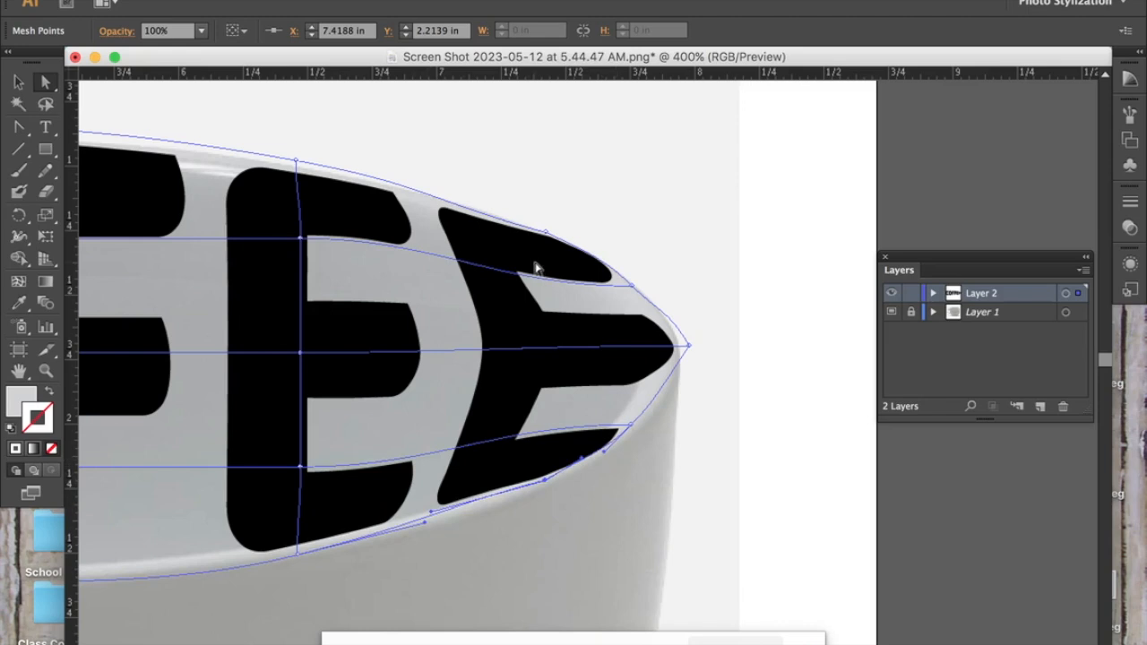
- Refine the direction handles of the upper-right and lower-right corner mesh points so both envelope edges hug the rim beside the last E
{"action": "left_click", "coordinate": [544, 235]}
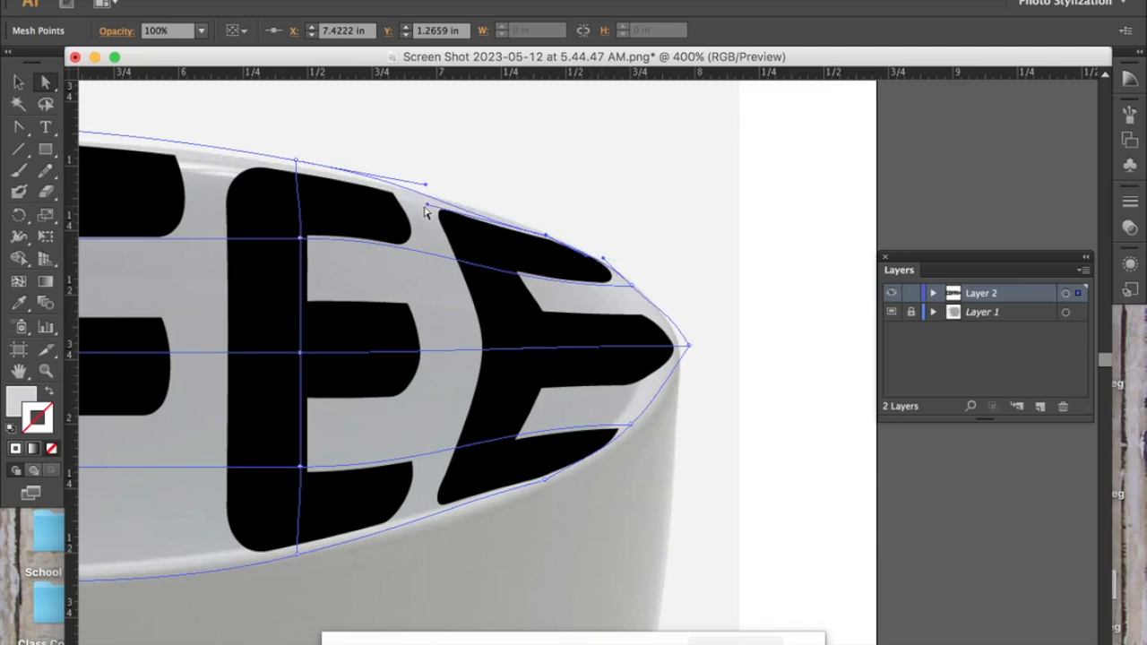
{"action": "left_click_drag", "start_coordinate": [428, 205], "coordinate": [440, 192]}
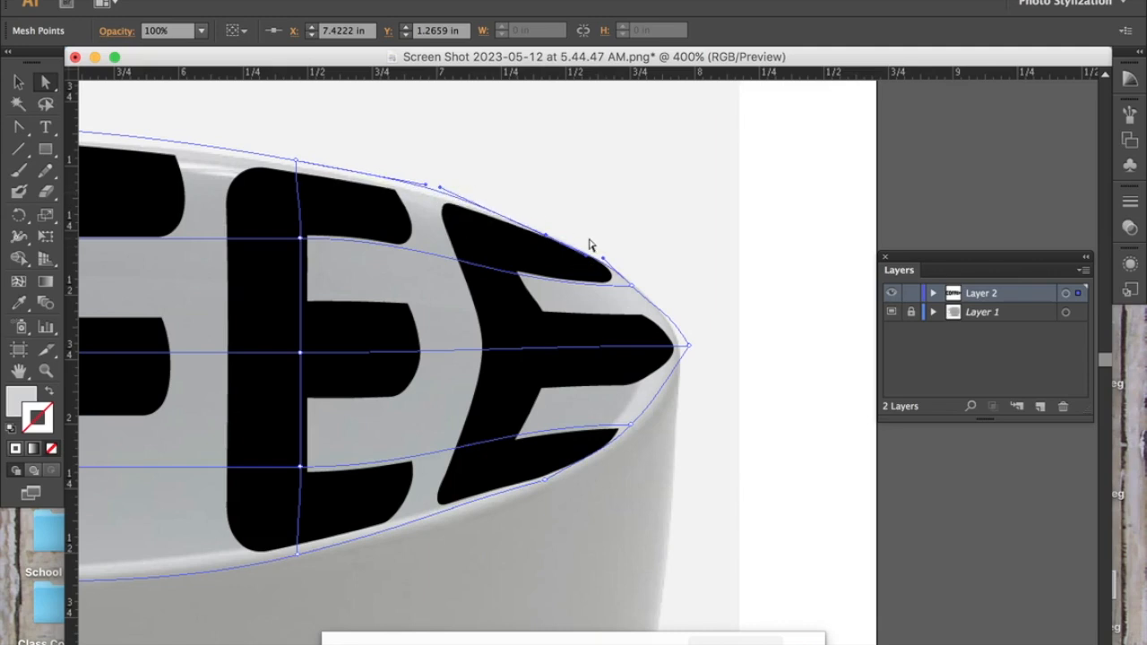
{"action": "left_click", "coordinate": [544, 484]}
{"action": "left_click_drag", "start_coordinate": [429, 516], "coordinate": [435, 528]}
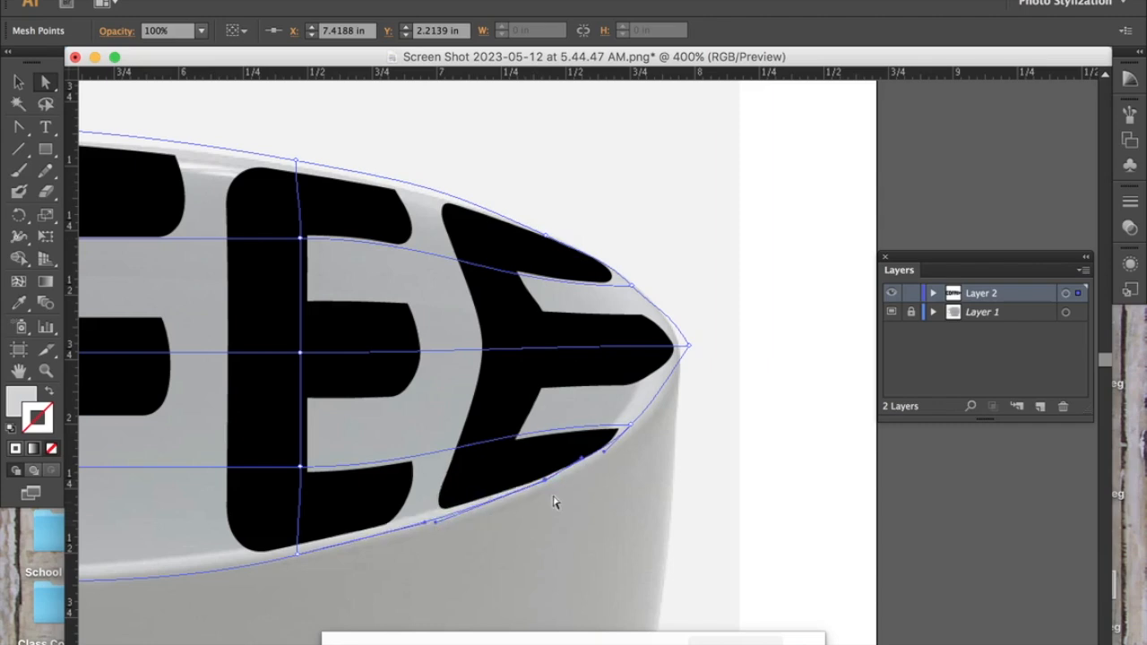
{"action": "left_click", "coordinate": [602, 457]}
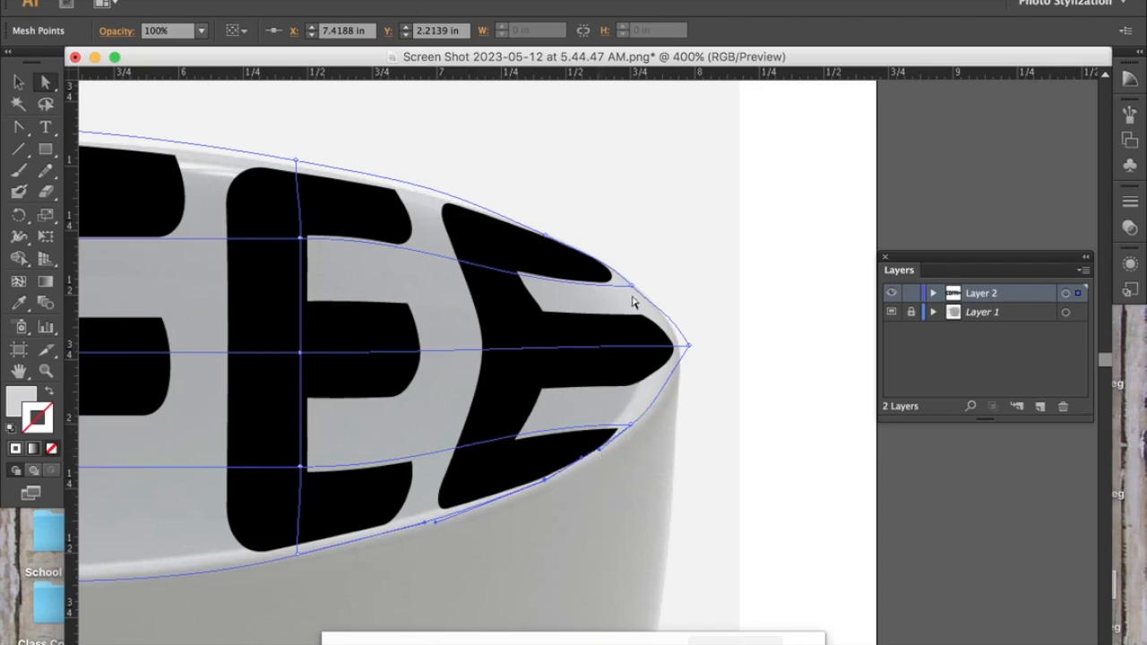
- Pull the middle-row handles of the tip mesh point and the first E's centre point leftward to reshape the last E's stem
{"action": "left_click", "coordinate": [660, 289]}
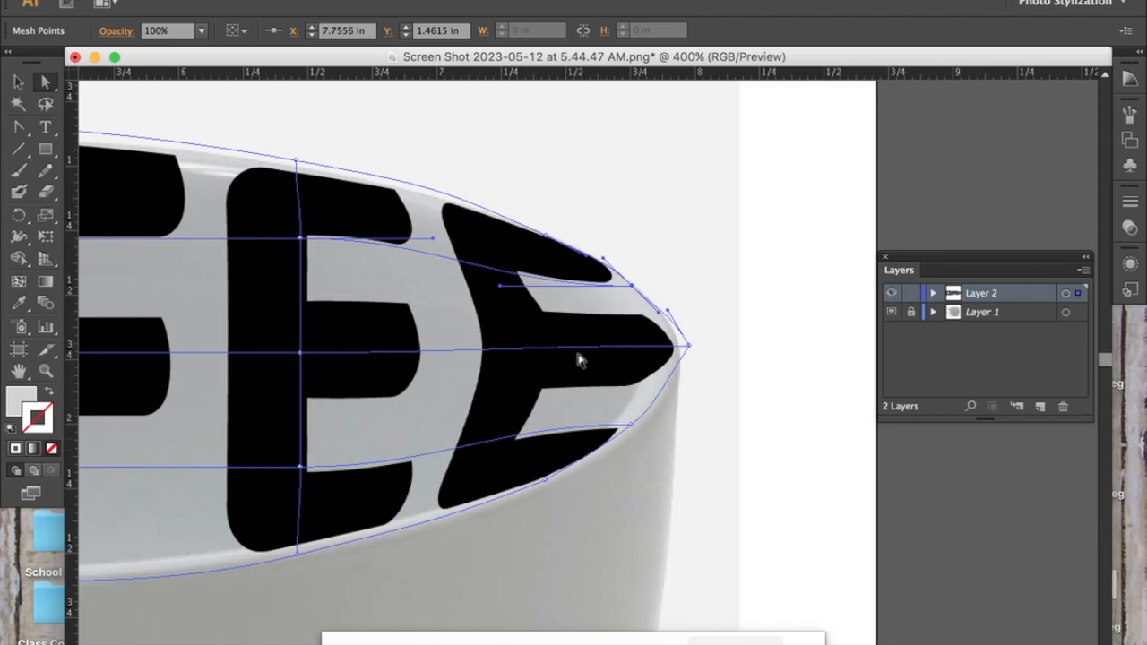
{"action": "left_click", "coordinate": [688, 348]}
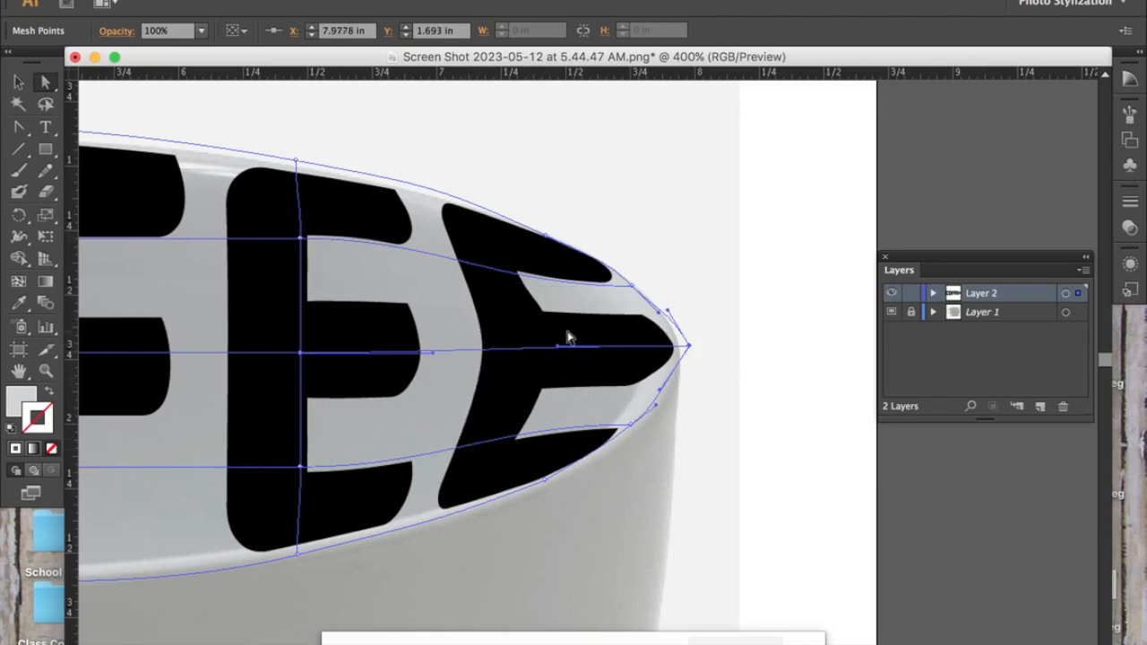
{"action": "left_click_drag", "start_coordinate": [557, 349], "coordinate": [507, 357]}
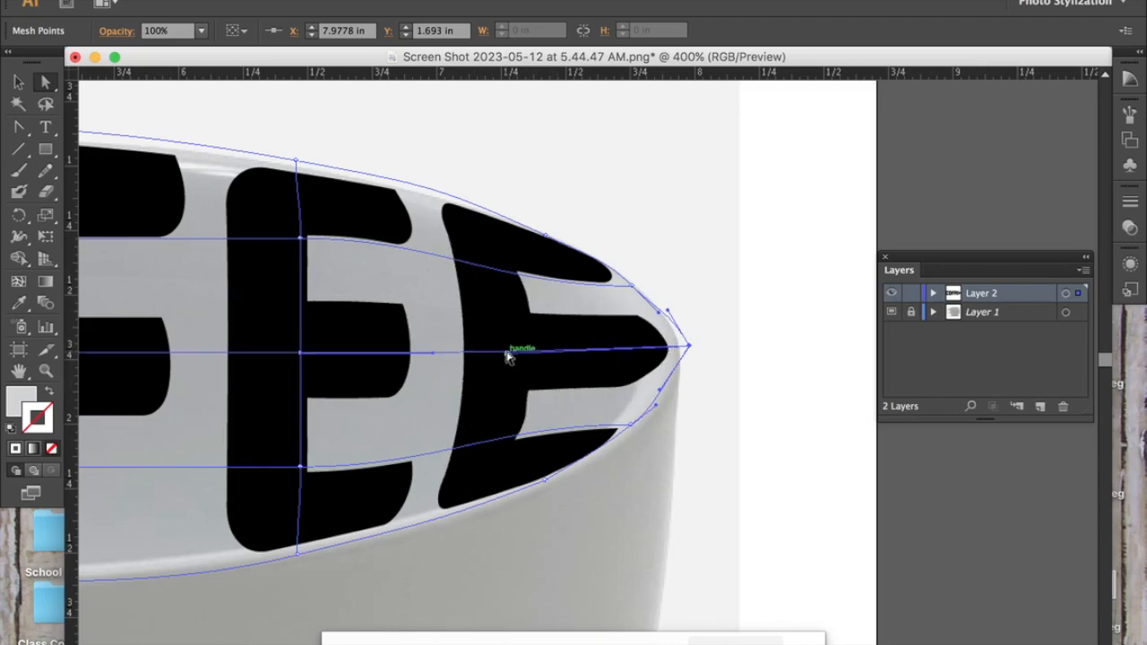
{"action": "left_click_drag", "start_coordinate": [435, 354], "coordinate": [421, 355]}
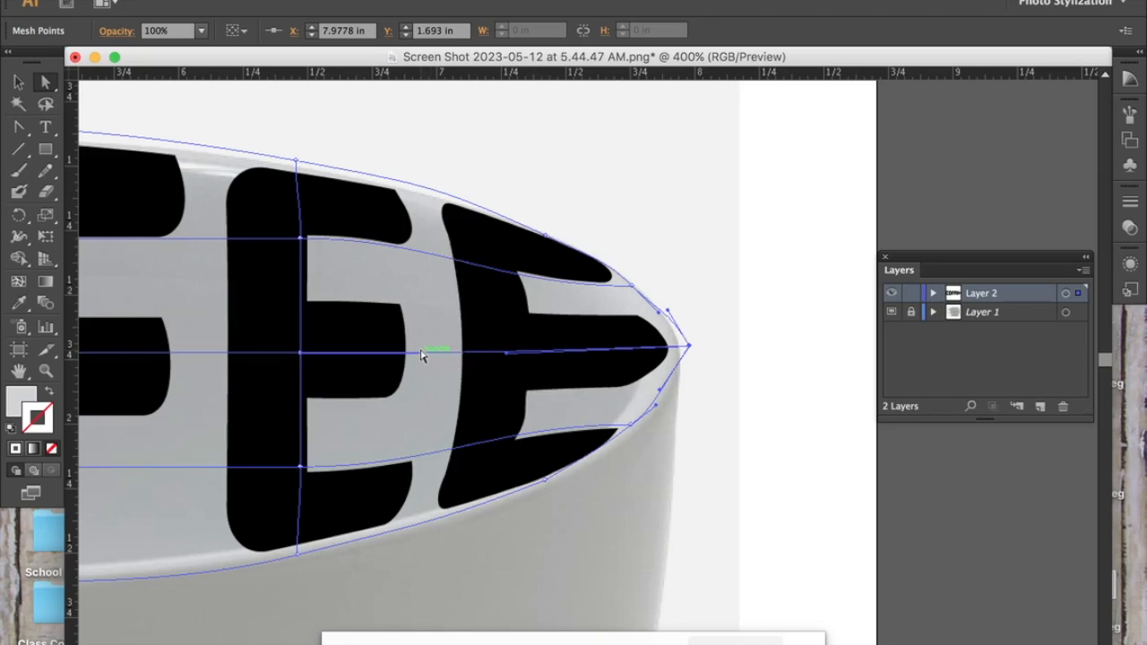
- Tilt the handles of the first E's upper and lower inner mesh points so both horizontal mesh lines slope toward the rim's tip
{"action": "left_click", "coordinate": [304, 238]}
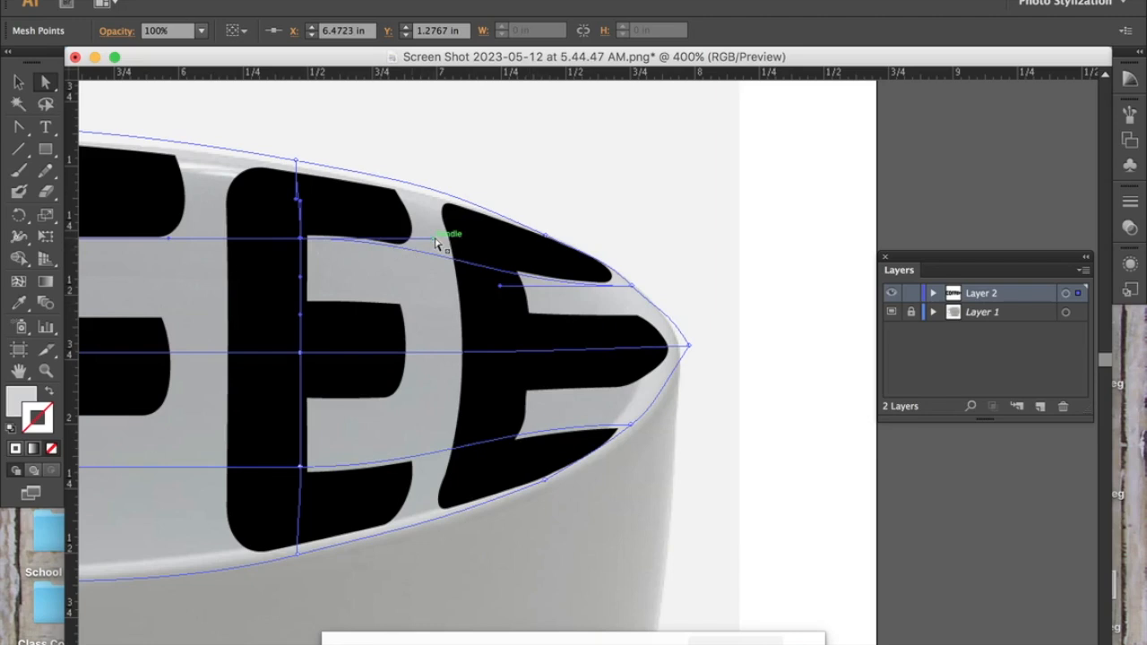
{"action": "left_click_drag", "start_coordinate": [435, 240], "coordinate": [437, 257]}
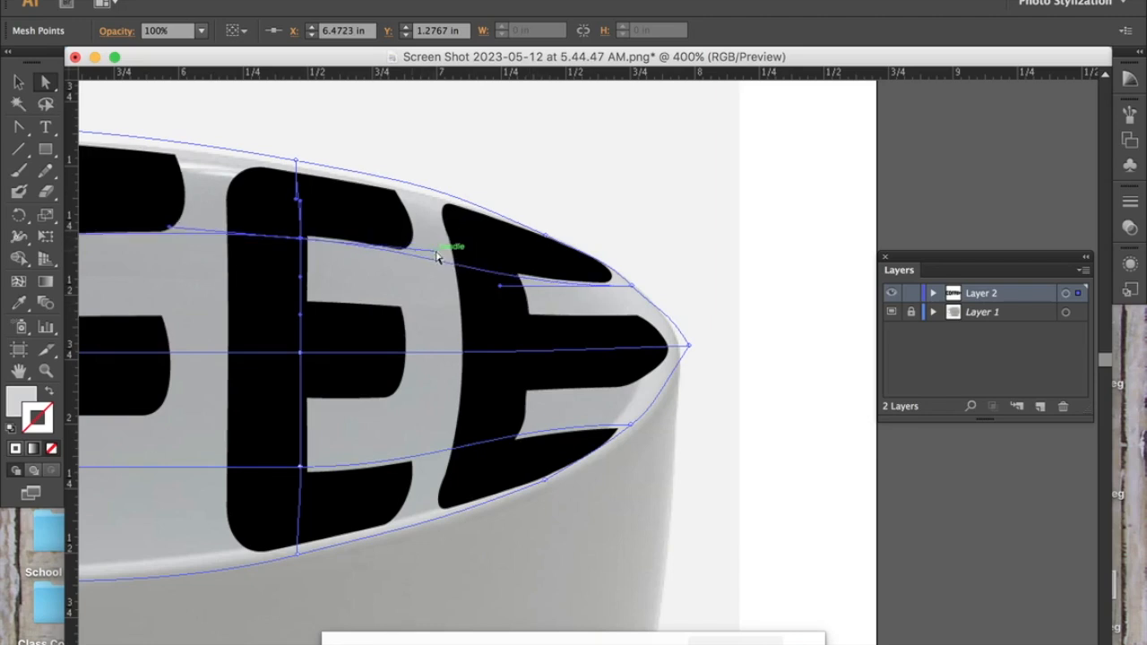
{"action": "left_click", "coordinate": [302, 467]}
{"action": "left_click_drag", "start_coordinate": [433, 467], "coordinate": [434, 458]}
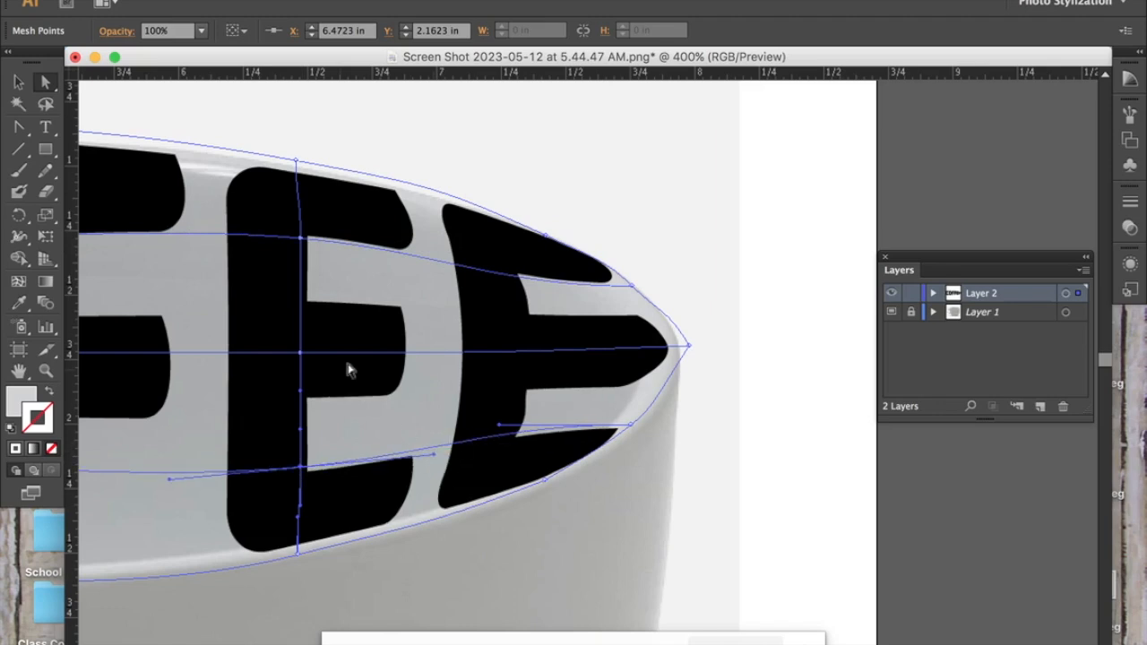
- Move the first E's two inner mesh points toward the middle row and raise the upper right-edge point's inward handle to straighten its line
{"action": "left_click_drag", "start_coordinate": [300, 466], "coordinate": [300, 454]}
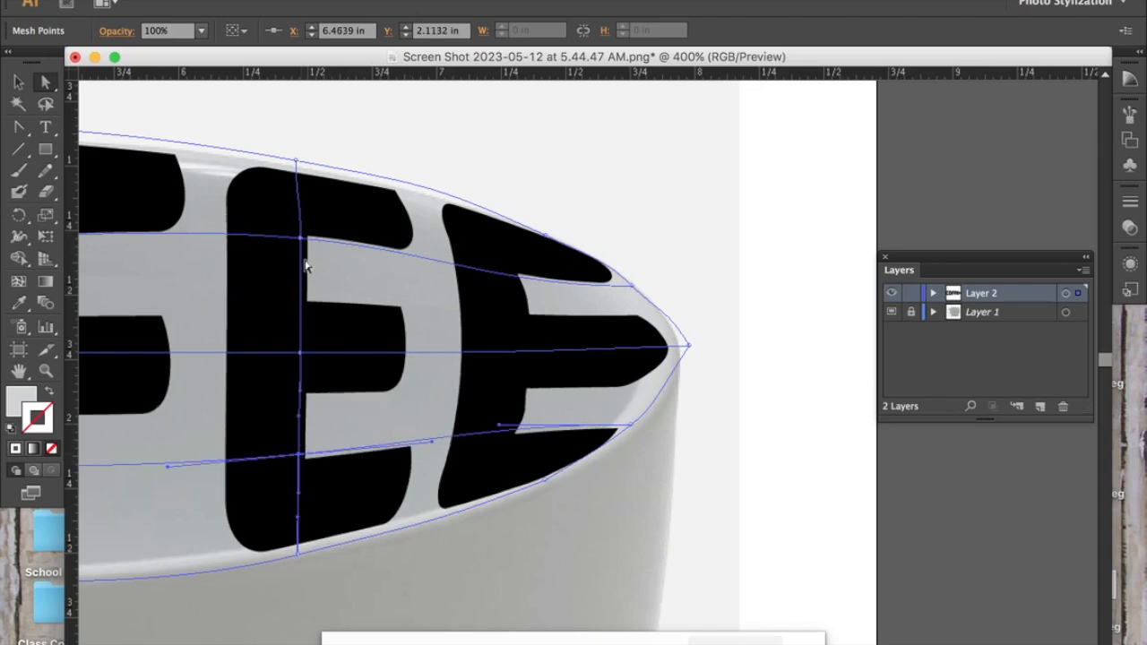
{"action": "left_click_drag", "start_coordinate": [300, 240], "coordinate": [302, 258]}
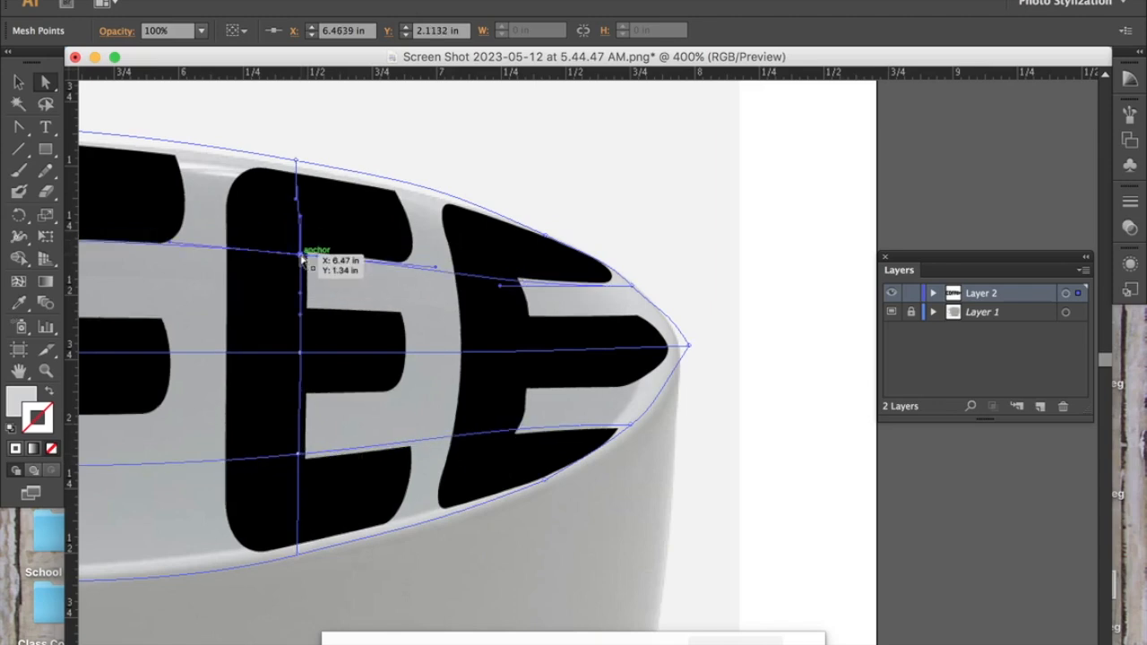
{"action": "left_click_drag", "start_coordinate": [504, 289], "coordinate": [502, 273]}
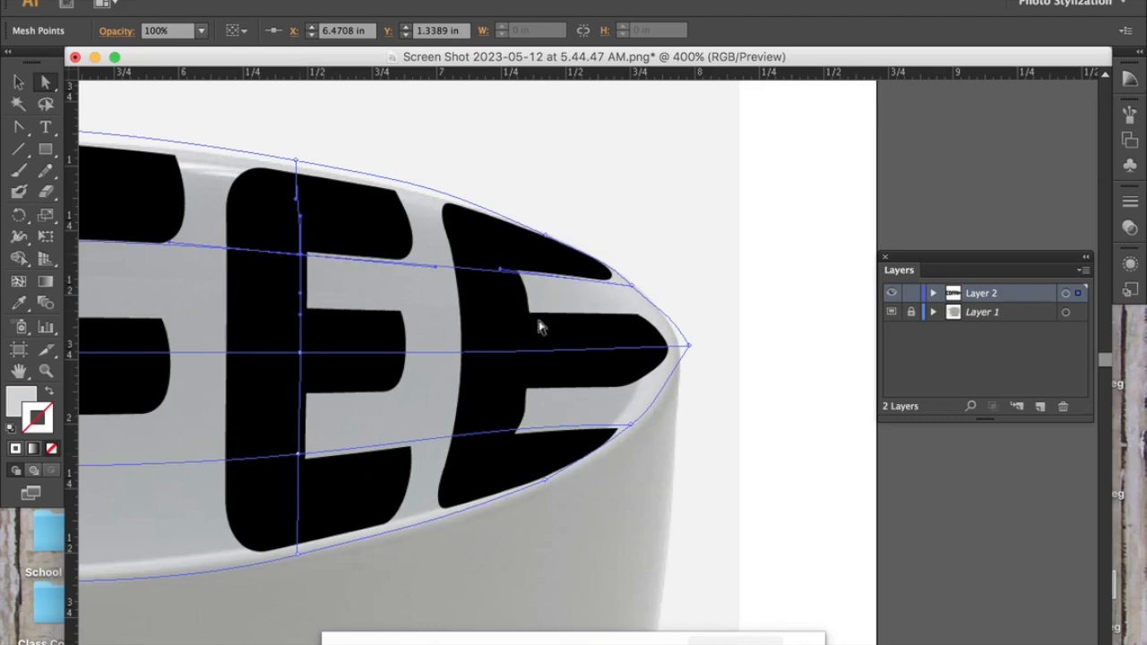
- Align the handles along the lower horizontal mesh line between the two E's, and nudge its right-edge point up onto the rim
{"action": "left_click", "coordinate": [631, 429]}
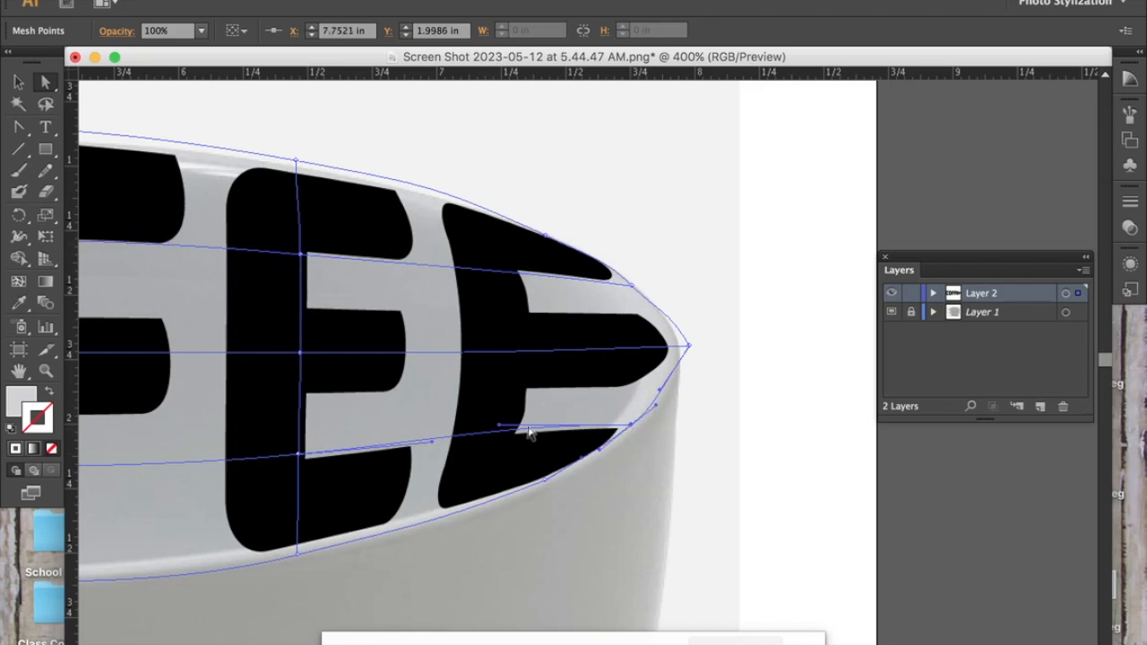
{"action": "left_click_drag", "start_coordinate": [499, 429], "coordinate": [500, 446]}
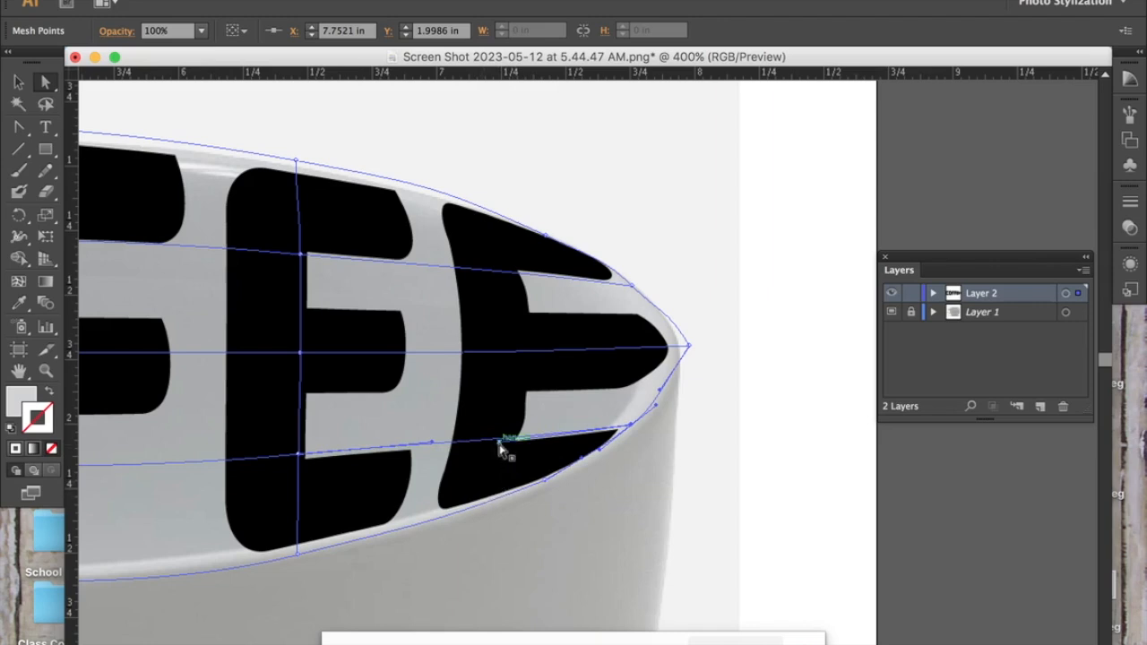
{"action": "mouse_move", "coordinate": [499, 443]}
{"action": "left_mouse_down"}
{"action": "mouse_move", "coordinate": [509, 443]}
{"action": "mouse_move", "coordinate": [494, 441]}
{"action": "left_mouse_up"}
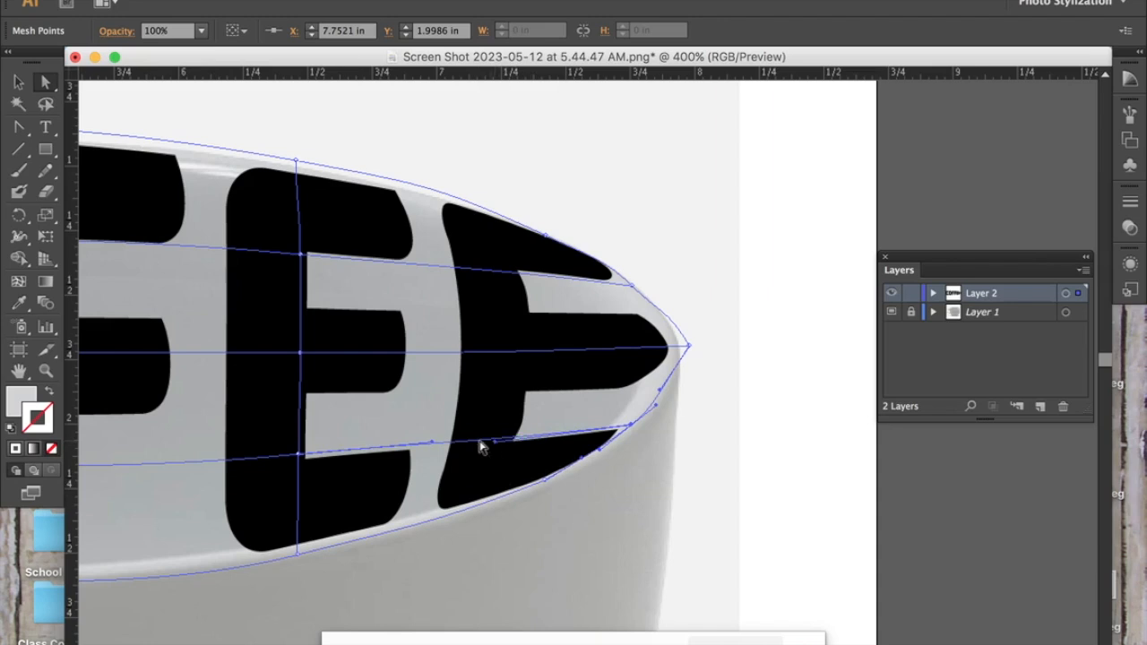
{"action": "left_click_drag", "start_coordinate": [432, 446], "coordinate": [429, 450]}
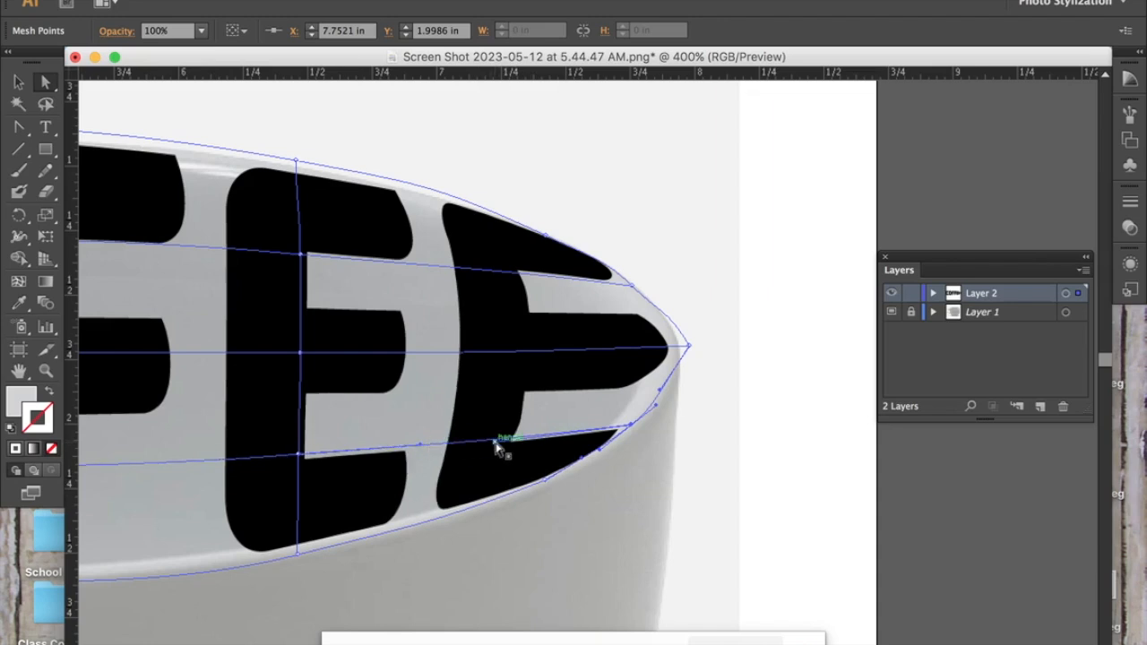
{"action": "left_click_drag", "start_coordinate": [496, 447], "coordinate": [504, 445]}
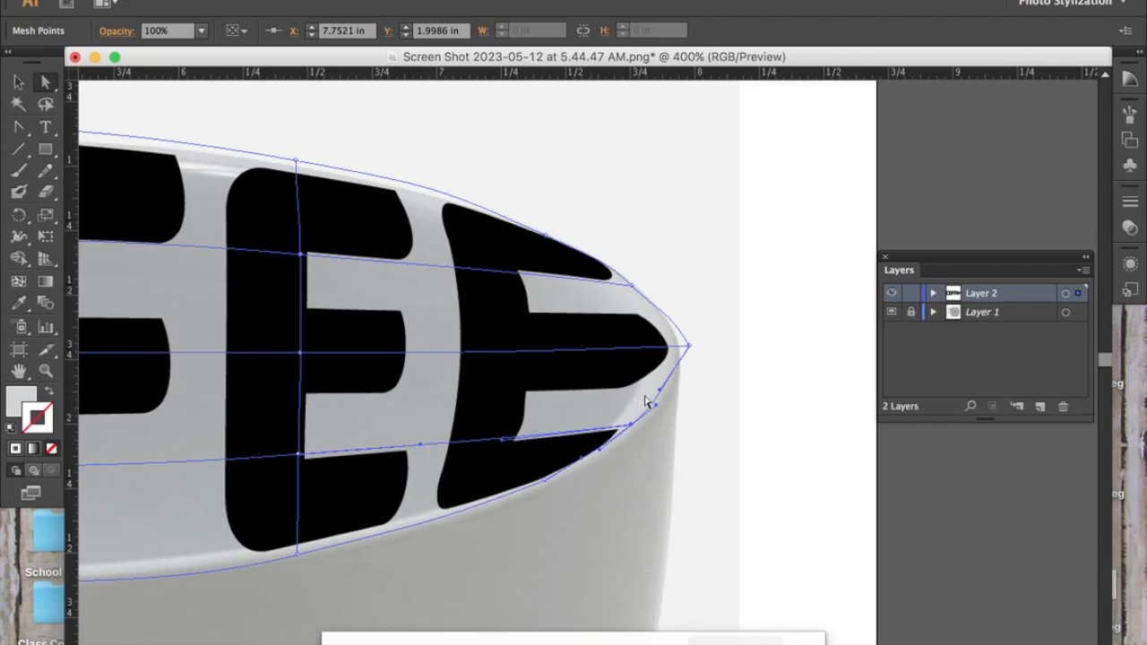
{"action": "left_click_drag", "start_coordinate": [657, 402], "coordinate": [654, 399]}
{"action": "left_click_drag", "start_coordinate": [632, 436], "coordinate": [630, 421]}
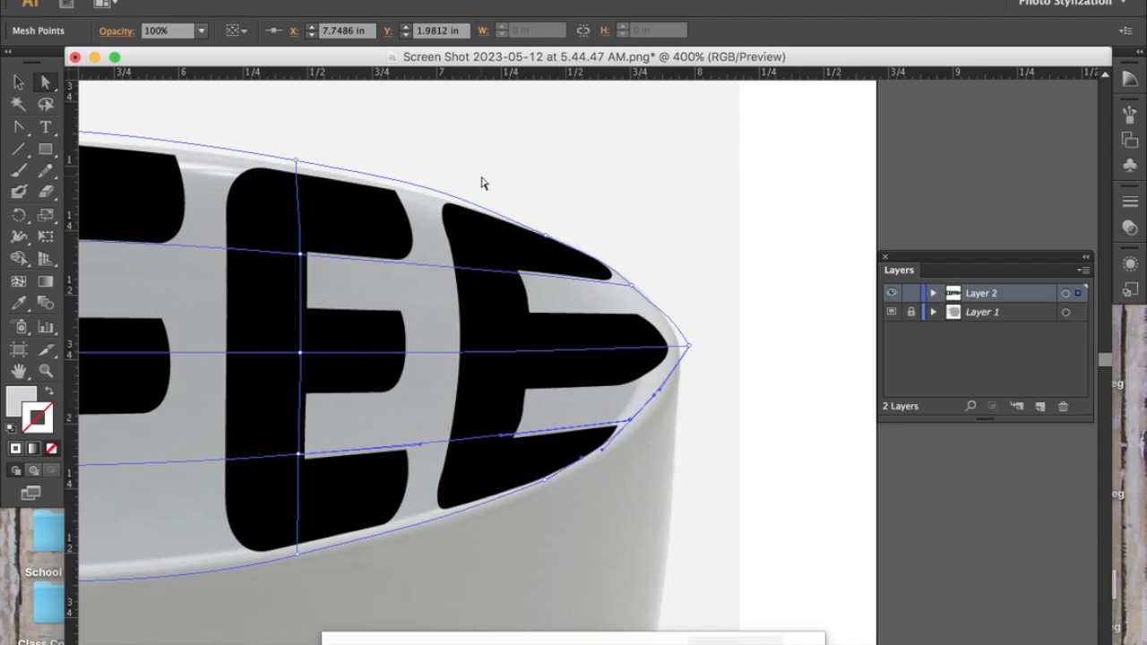
- Shorten the right-hand direction handle of the first E's centre mesh point to pull in the letter's middle arm
{"action": "key", "text": "super+minus"}
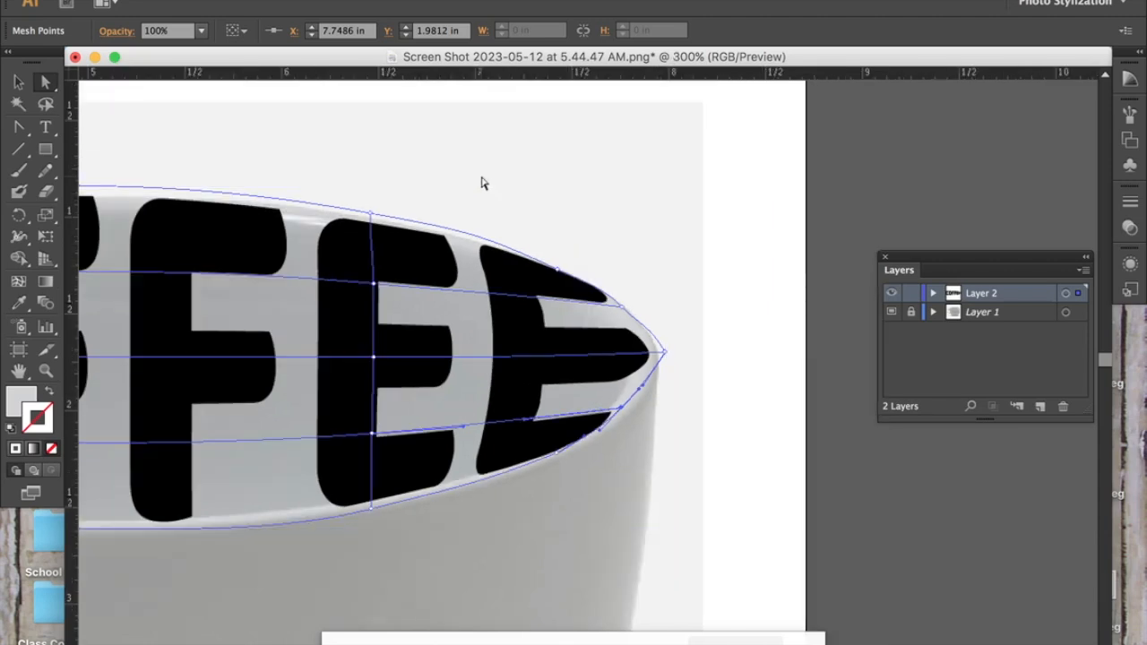
{"action": "left_click", "coordinate": [524, 179]}
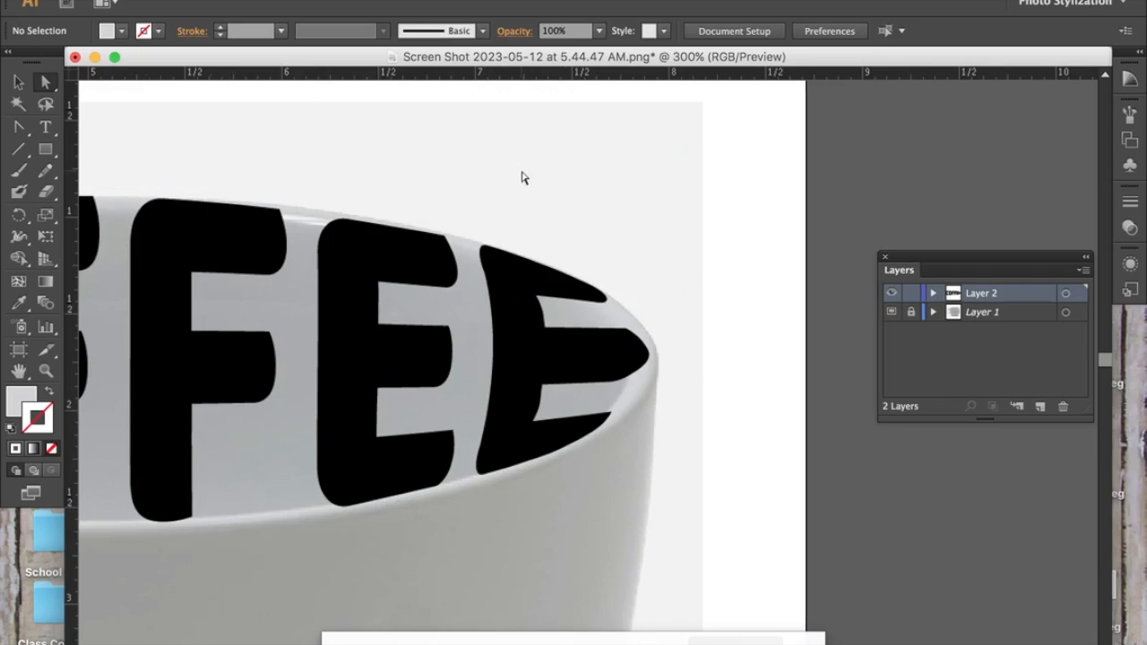
{"action": "key", "text": "super+minus"}
{"action": "key", "text": "super+minus"}
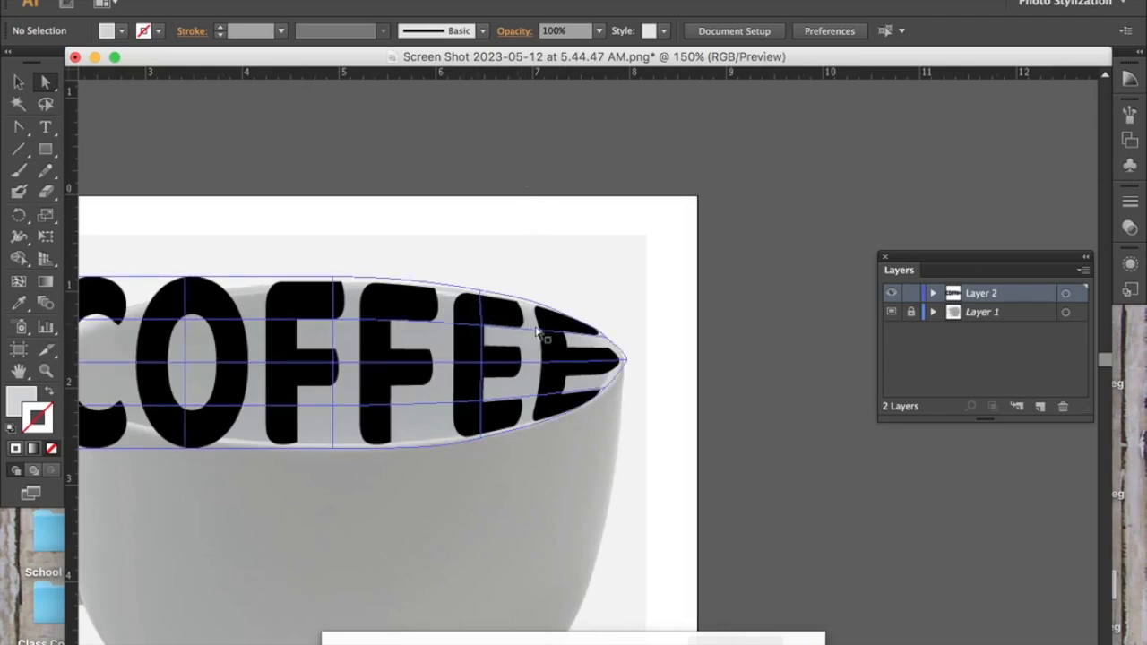
{"action": "key", "text": "super+equal"}
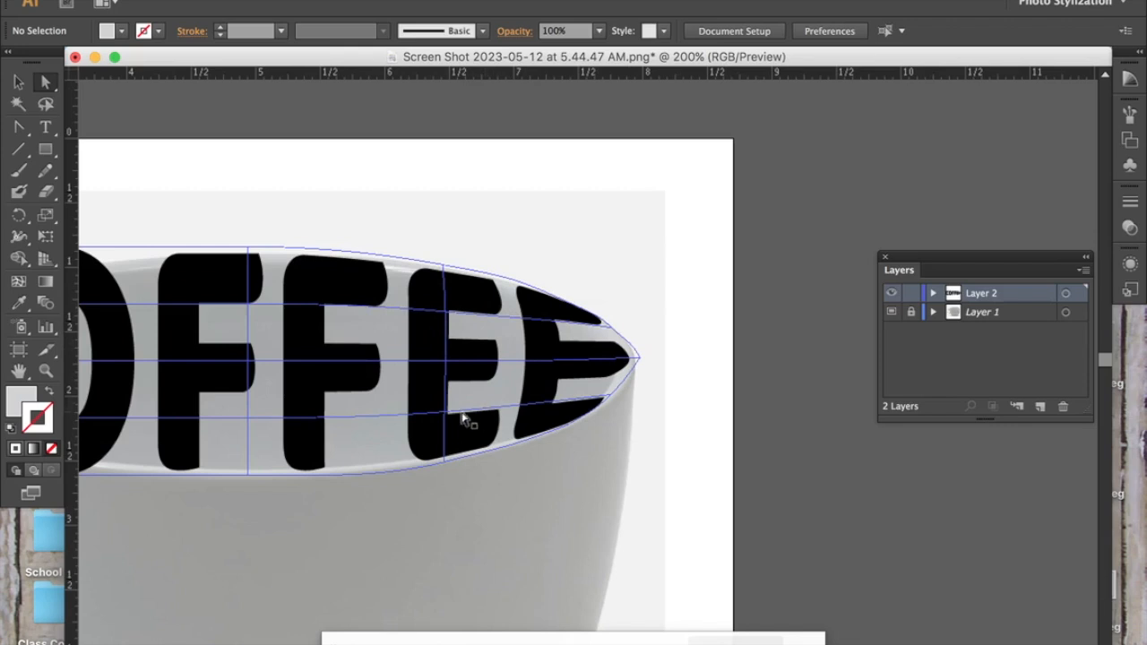
{"action": "left_click", "coordinate": [446, 363]}
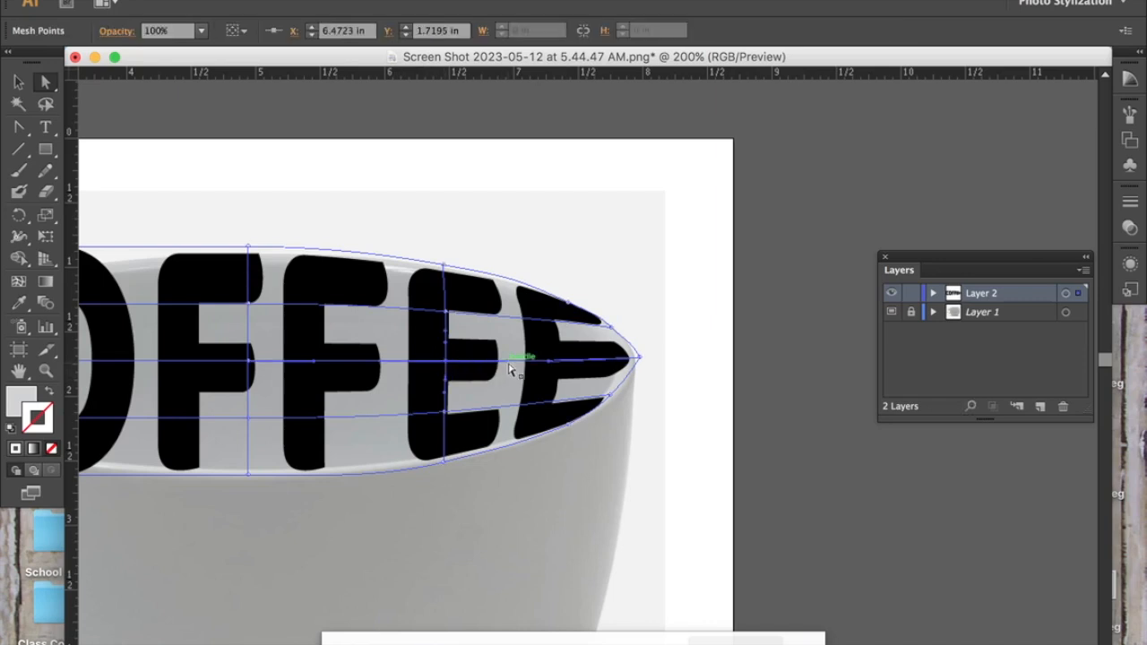
{"action": "mouse_move", "coordinate": [507, 361]}
{"action": "left_mouse_down"}
{"action": "mouse_move", "coordinate": [535, 361]}
{"action": "mouse_move", "coordinate": [466, 361]}
{"action": "mouse_move", "coordinate": [490, 362]}
{"action": "left_mouse_up"}
{"action": "key", "text": "super+shift+a"}
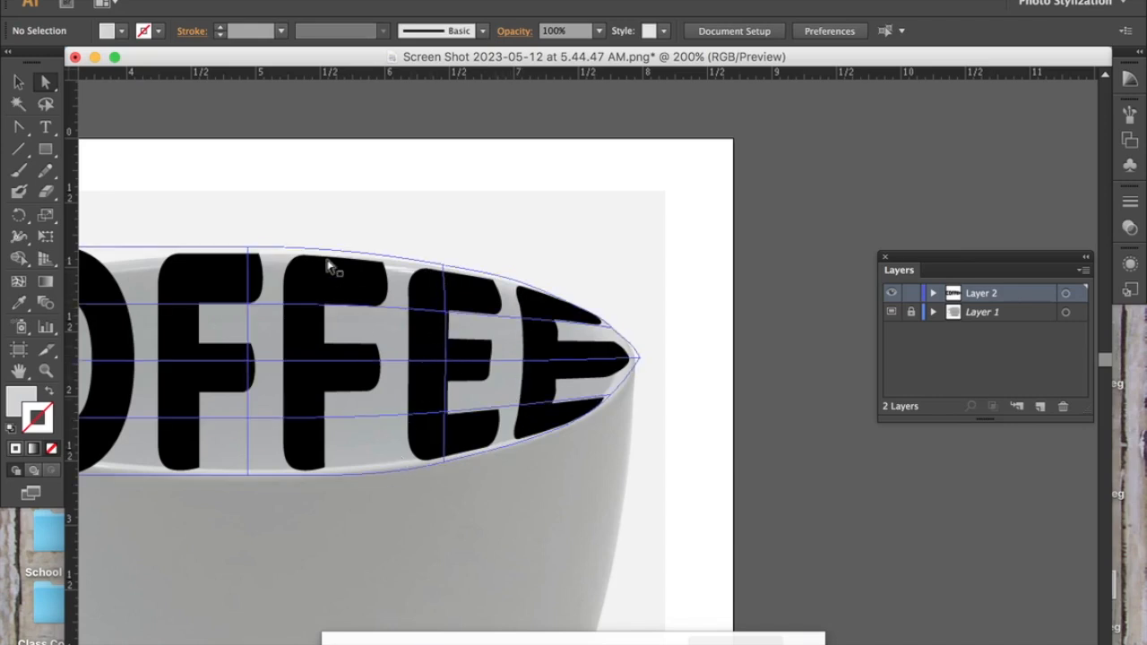
- Move the first E's centre, lower and upper inner mesh points slightly toward the rim's tip so its vertical mesh line bows outward
{"action": "left_click", "coordinate": [447, 363]}
{"action": "left_click_drag", "start_coordinate": [450, 363], "coordinate": [459, 364]}
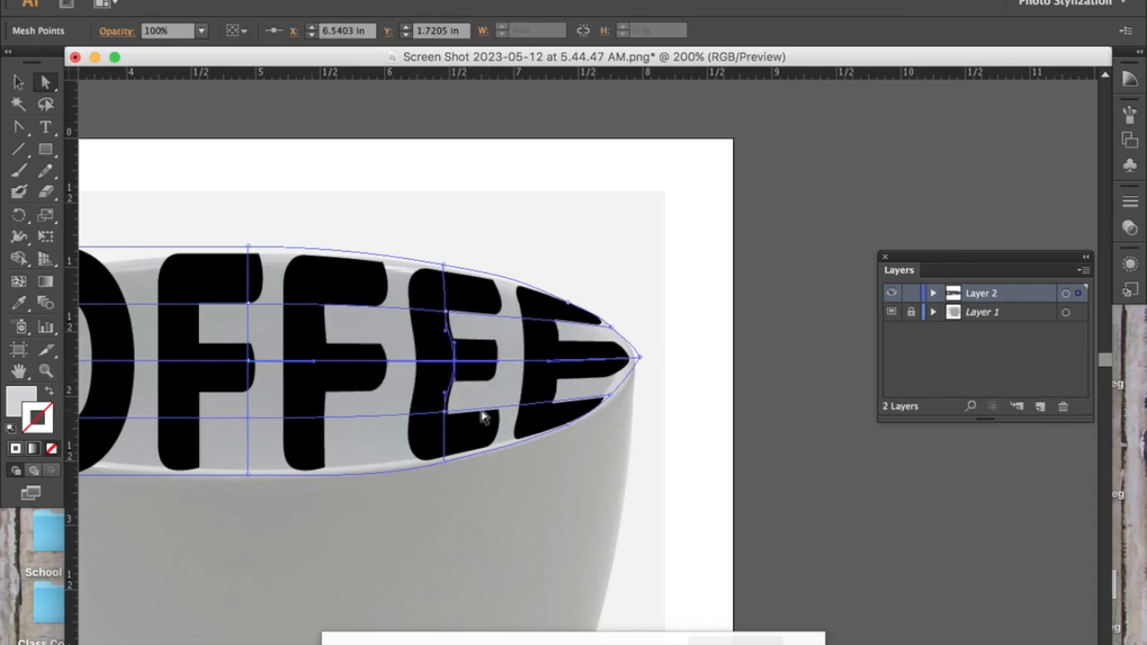
{"action": "left_click_drag", "start_coordinate": [445, 413], "coordinate": [451, 412]}
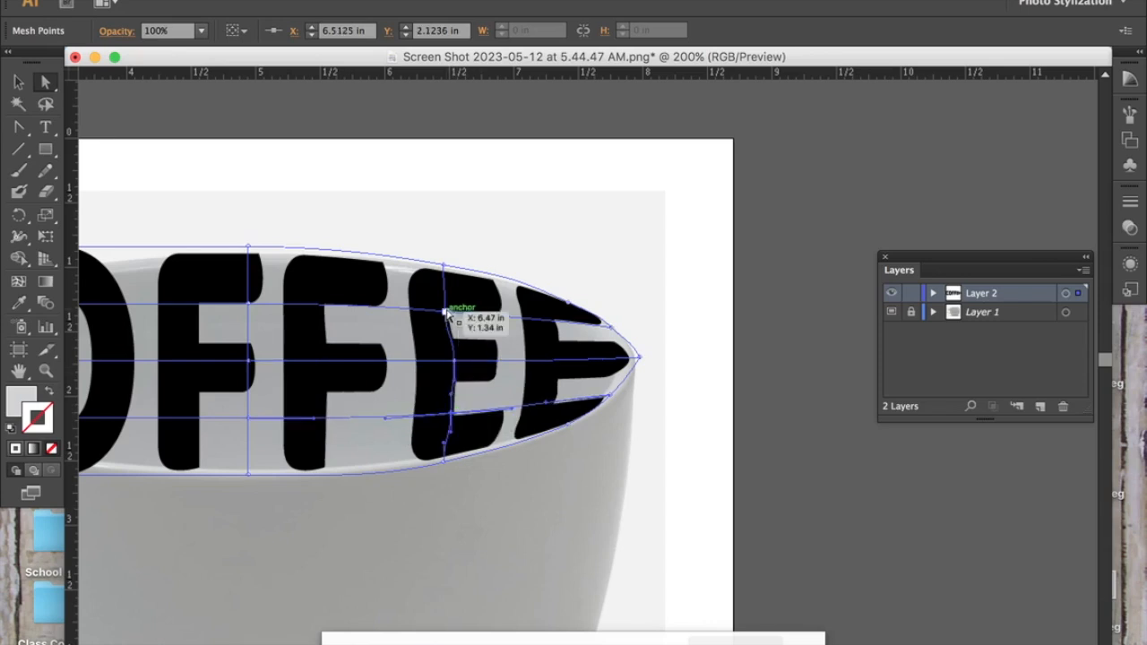
{"action": "left_click_drag", "start_coordinate": [446, 310], "coordinate": [450, 310]}
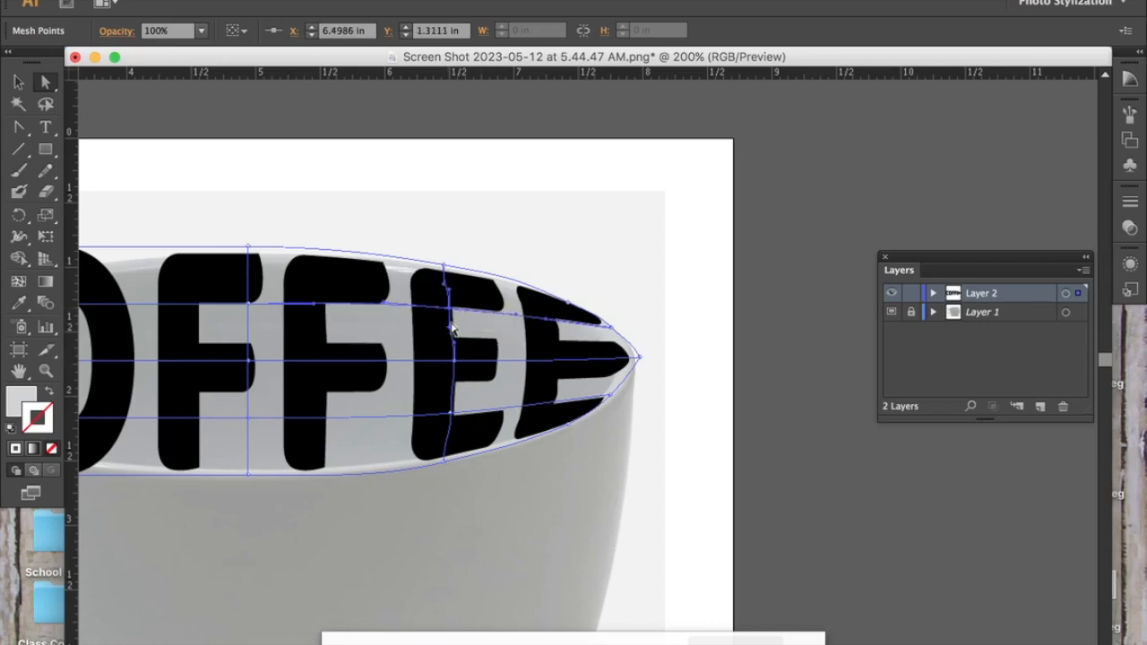
- Adjust the vertical direction handles of the first E's upper, lower and top-edge mesh points to smooth its bowed vertical line
{"action": "left_click_drag", "start_coordinate": [450, 330], "coordinate": [453, 330]}
{"action": "left_click_drag", "start_coordinate": [451, 413], "coordinate": [453, 437]}
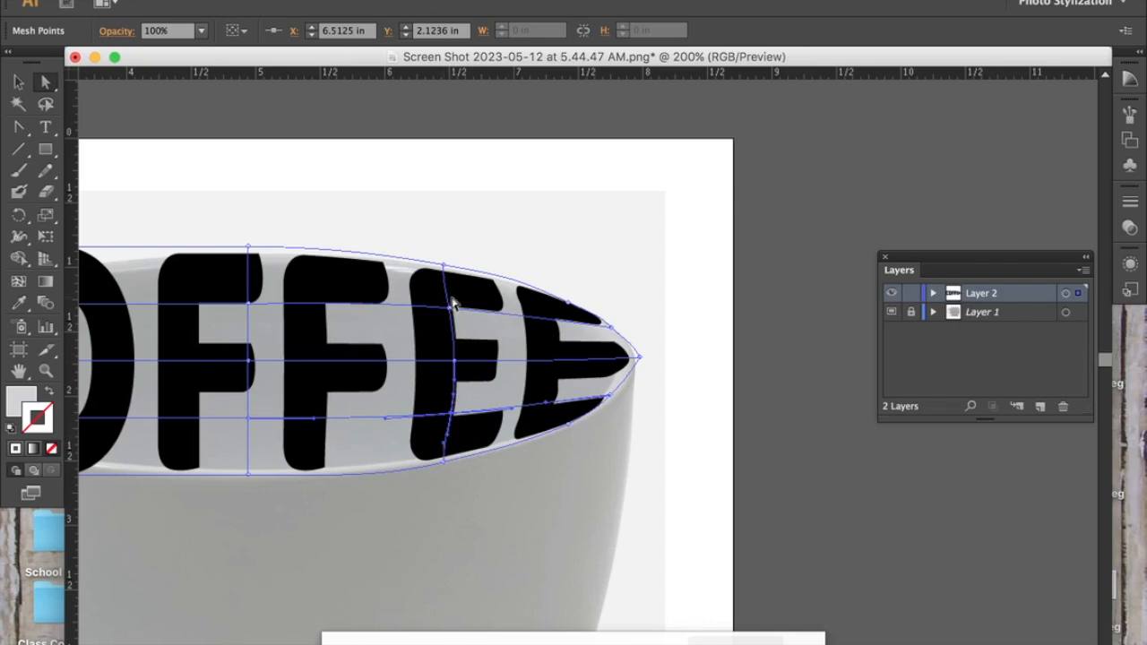
{"action": "left_click", "coordinate": [445, 267]}
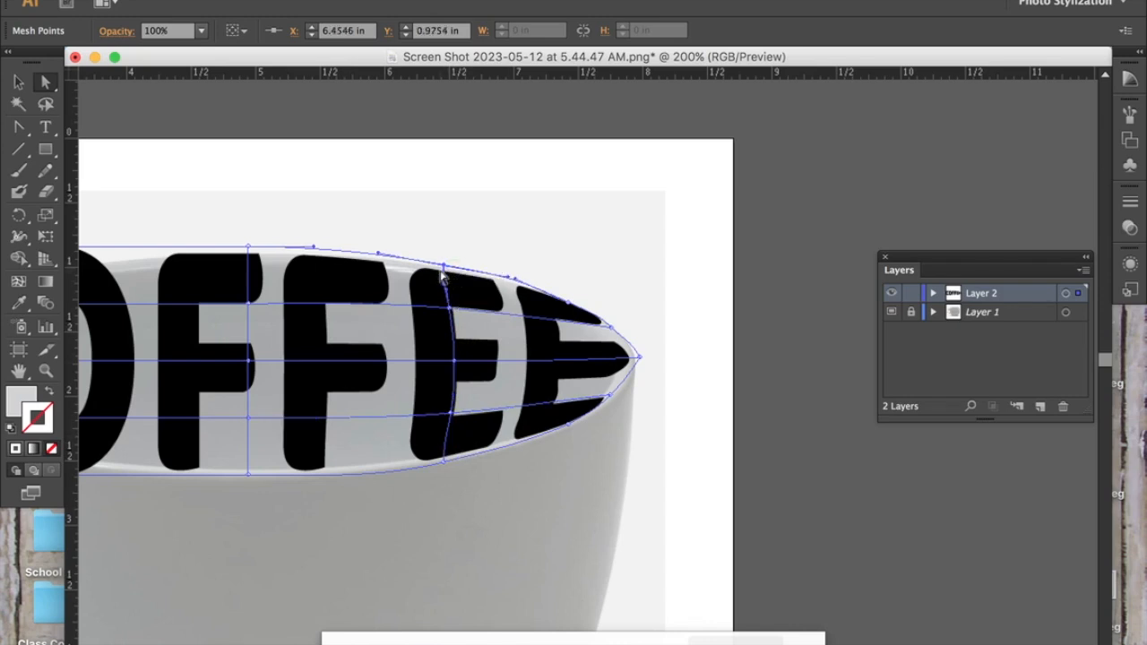
{"action": "left_click_drag", "start_coordinate": [446, 284], "coordinate": [448, 288]}
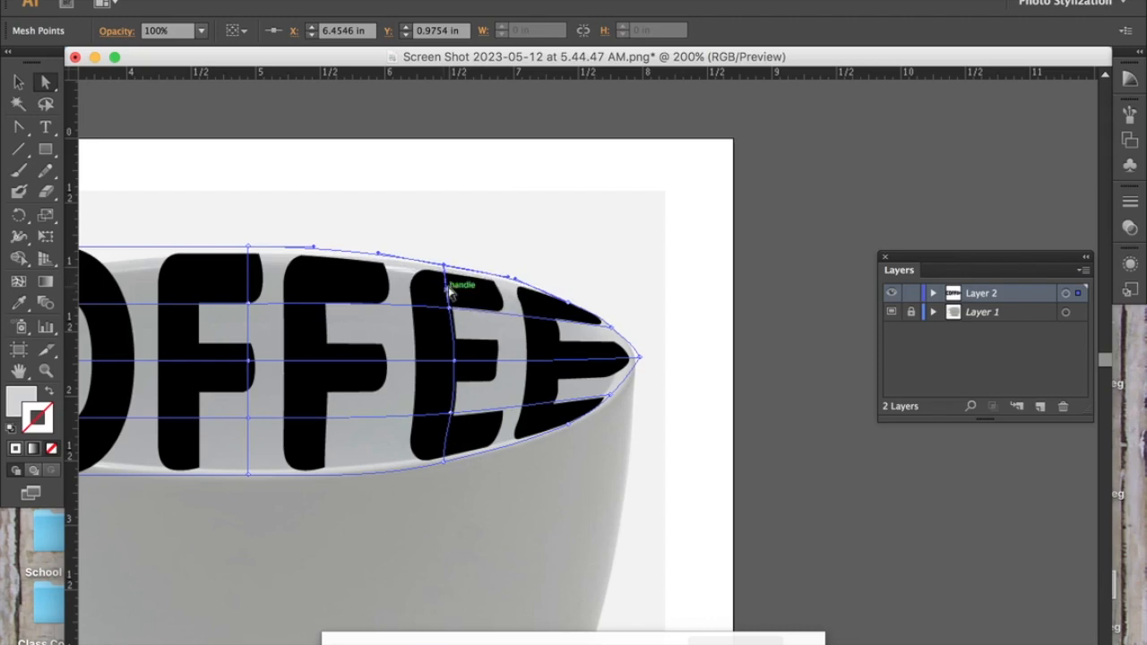
- Lengthen the inward handles of the lower and upper rim mesh points beside the tip to refine the last E's shape, then deselect
{"action": "key", "text": "super+equal"}
{"action": "key", "text": "super+equal"}
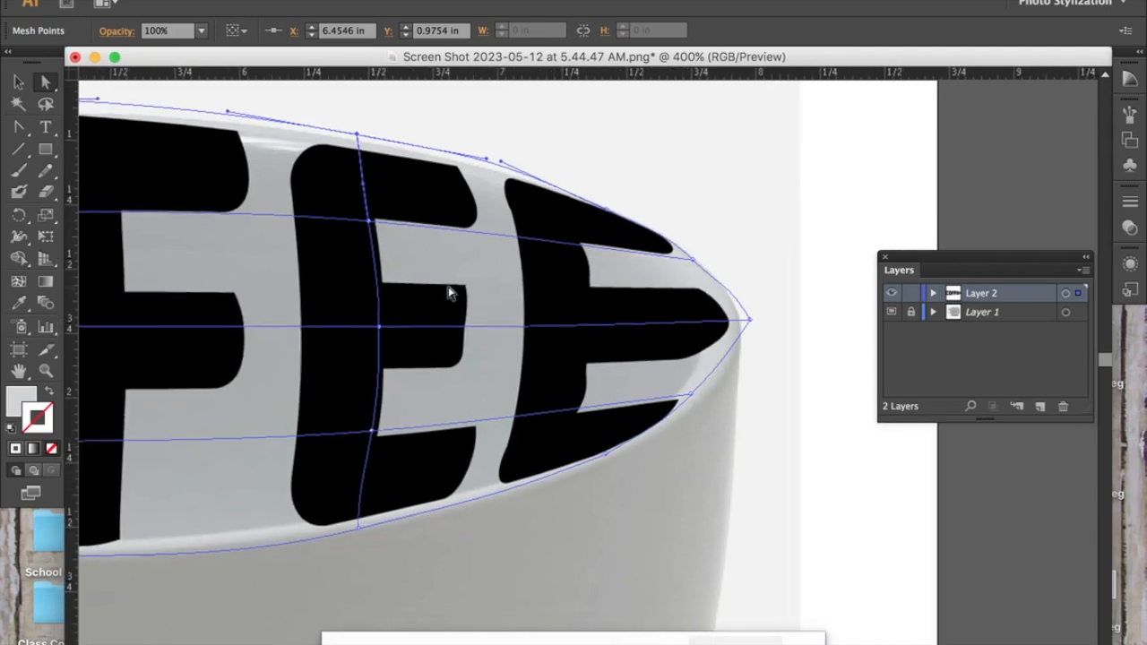
{"action": "scroll", "coordinate": [449, 293], "scroll_direction": "down", "scroll_amount": 1}
{"action": "scroll", "coordinate": [449, 292], "scroll_direction": "left", "scroll_amount": 1}
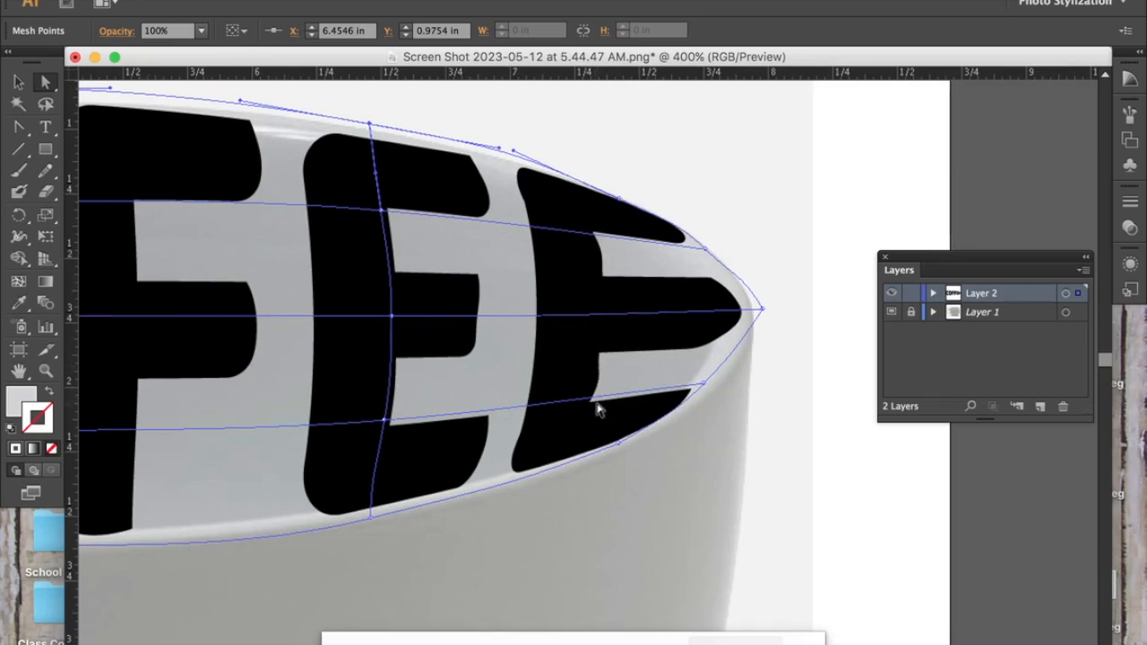
{"action": "left_click", "coordinate": [703, 386]}
{"action": "mouse_move", "coordinate": [577, 403]}
{"action": "left_mouse_down"}
{"action": "mouse_move", "coordinate": [604, 403]}
{"action": "mouse_move", "coordinate": [564, 408]}
{"action": "left_mouse_up"}
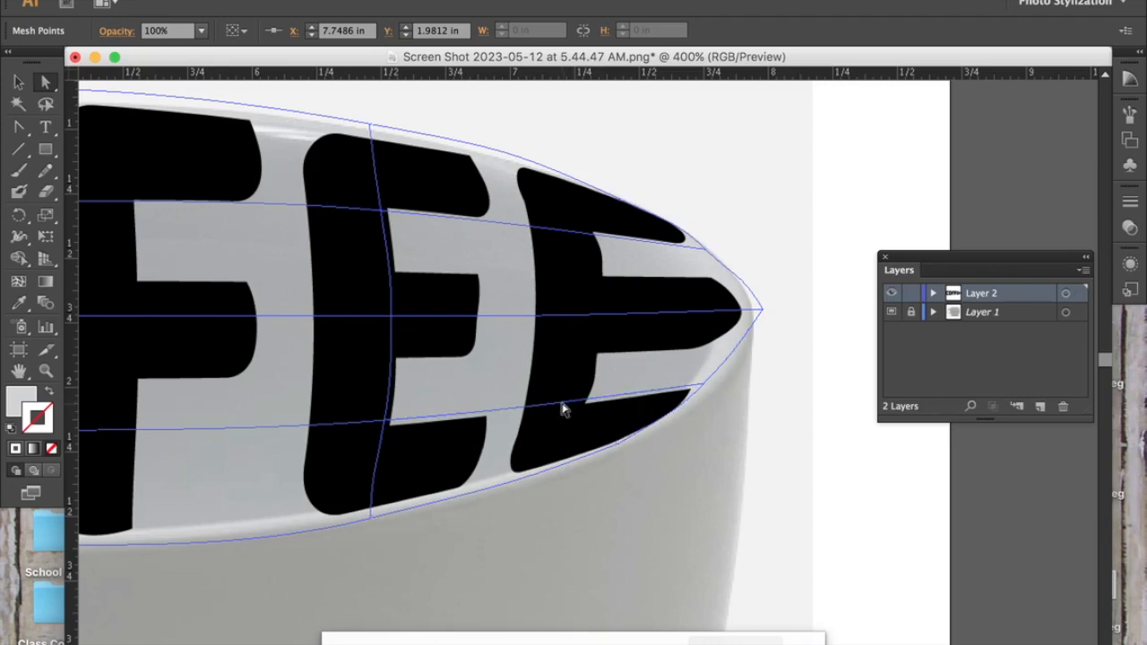
{"action": "key", "text": "super+shift+a"}
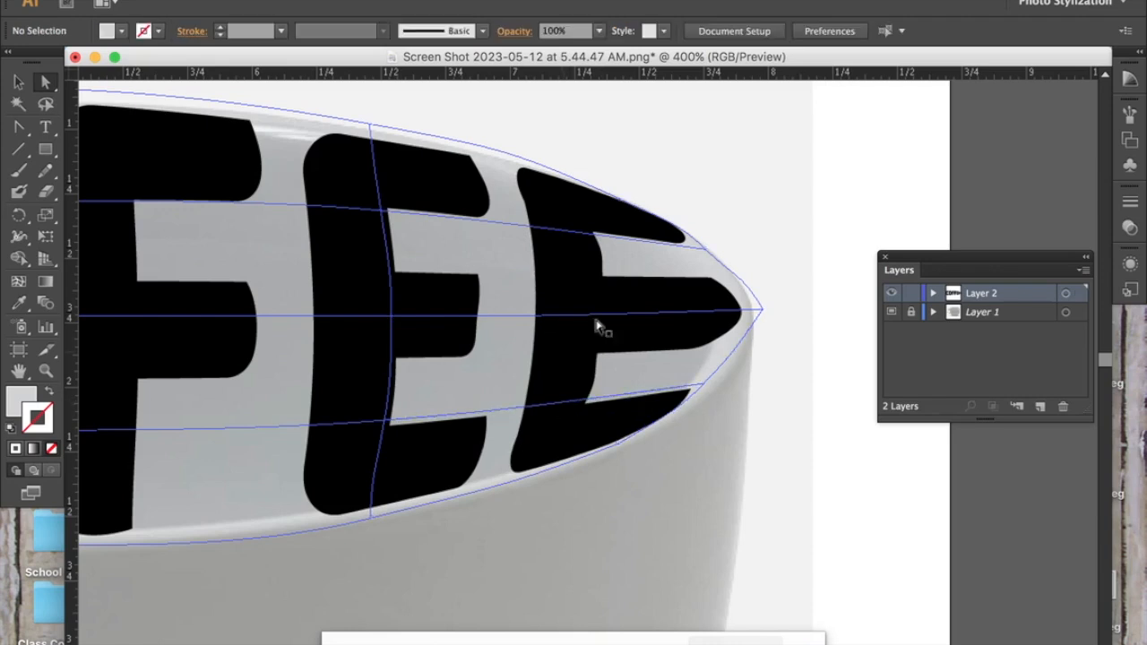
{"action": "left_click", "coordinate": [706, 255]}
{"action": "left_click_drag", "start_coordinate": [574, 233], "coordinate": [570, 234]}
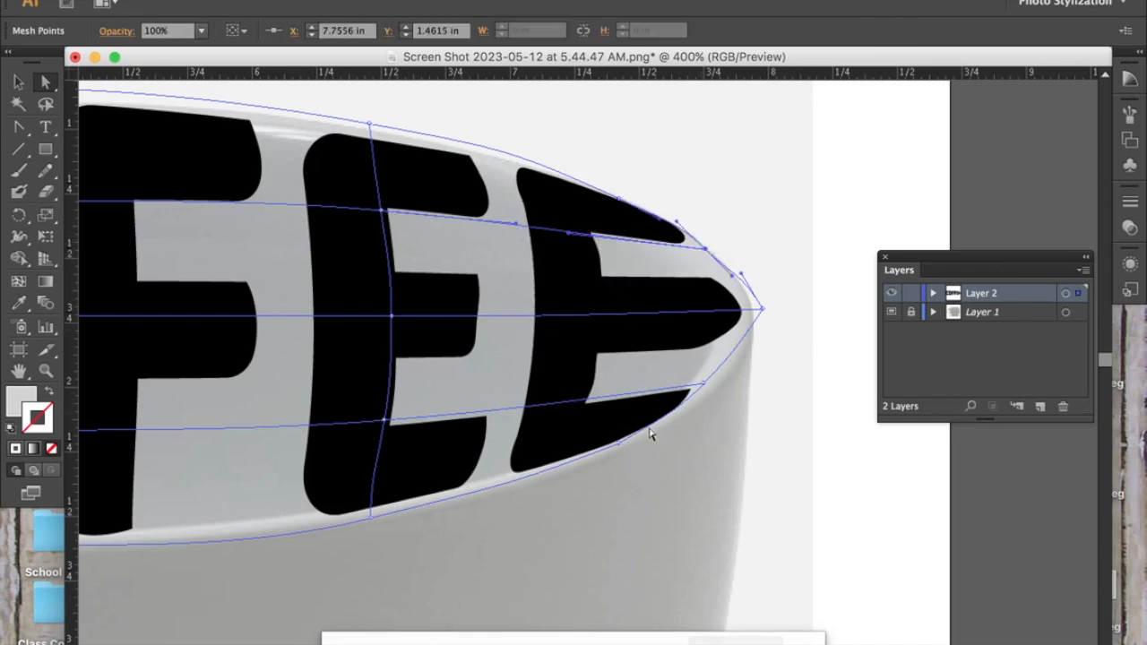
{"action": "left_click", "coordinate": [643, 493]}
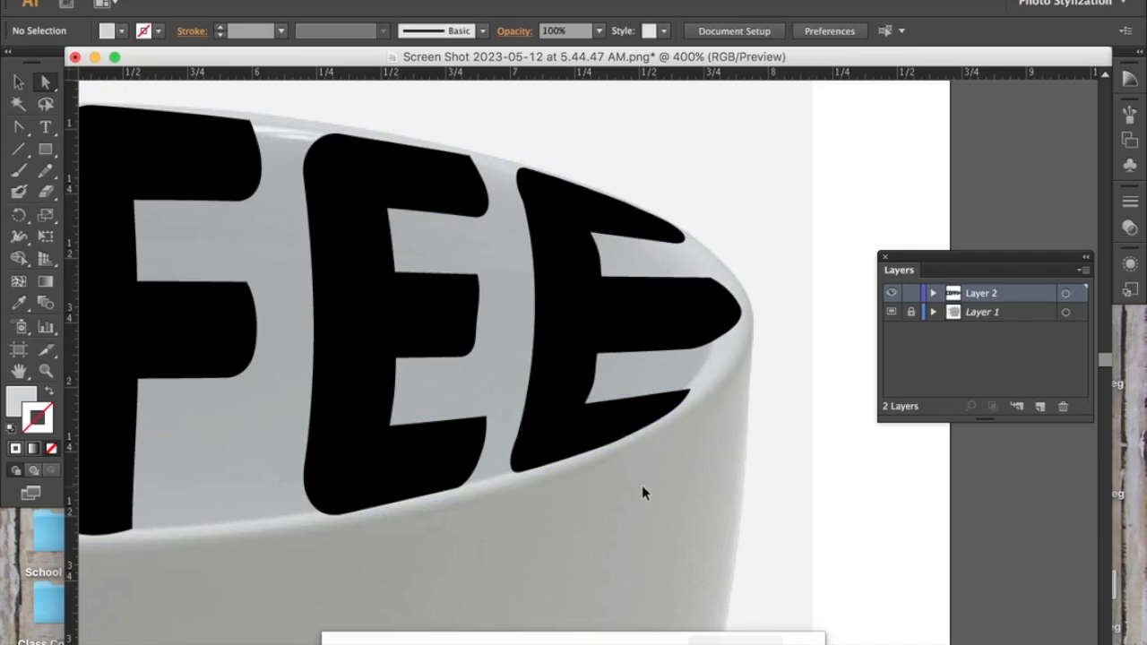
- Review the warped COFFEE lettering and its mesh against the whole cup
{"action": "key", "text": "super+minus"}
{"action": "key", "text": "super+minus"}
{"action": "key", "text": "super+minus"}
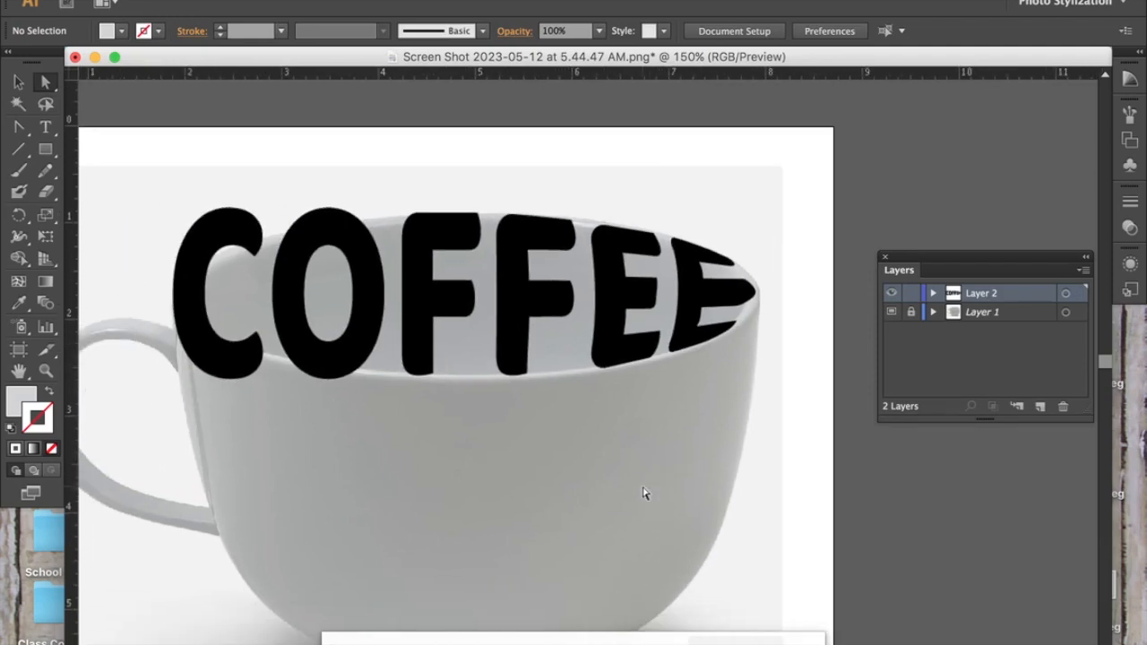
{"action": "scroll", "coordinate": [644, 493], "scroll_direction": "down", "scroll_amount": 2}
{"action": "left_click", "coordinate": [556, 299]}
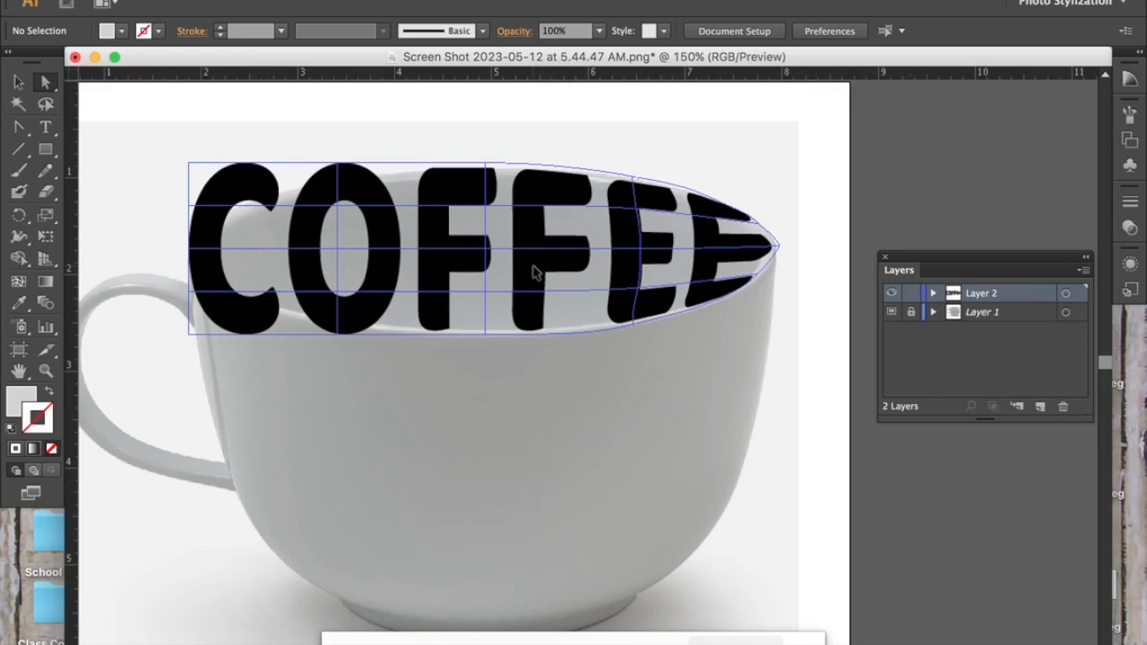
{"action": "left_click", "coordinate": [535, 272]}
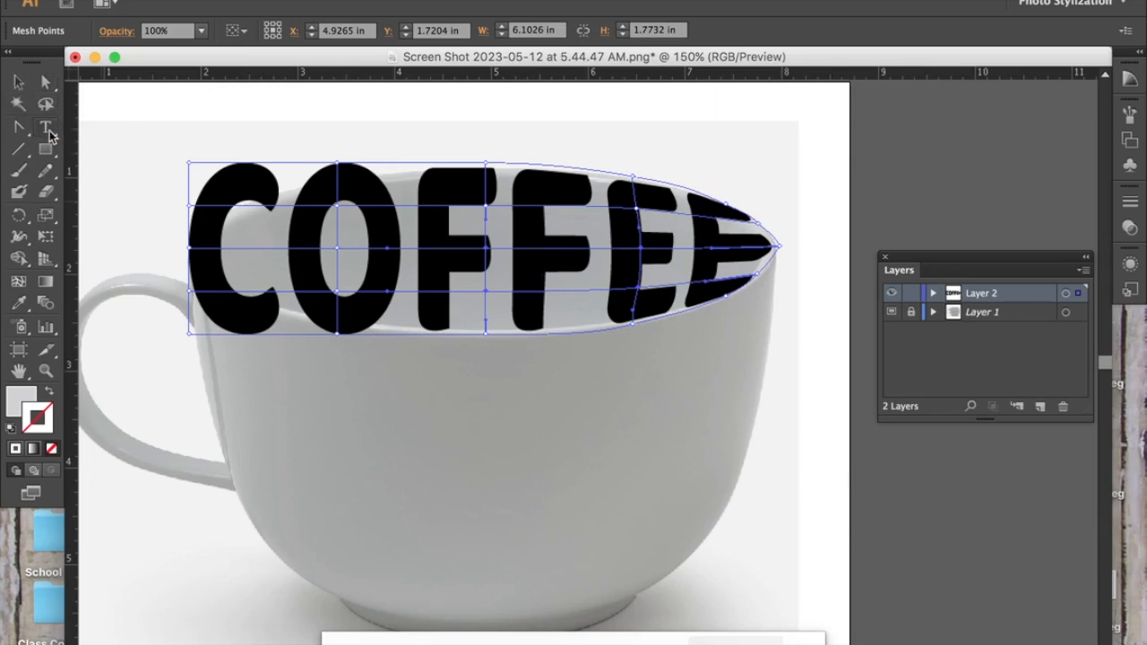
{"action": "left_click", "coordinate": [19, 82]}
{"action": "left_click", "coordinate": [119, 105]}
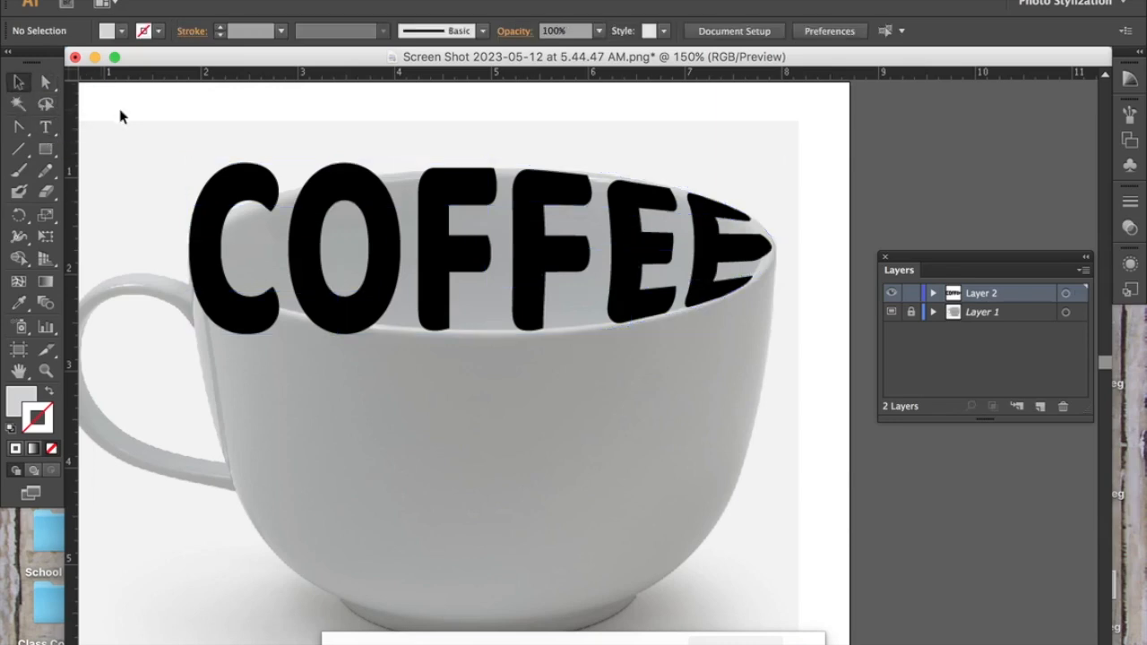
{"action": "left_click", "coordinate": [47, 128]}
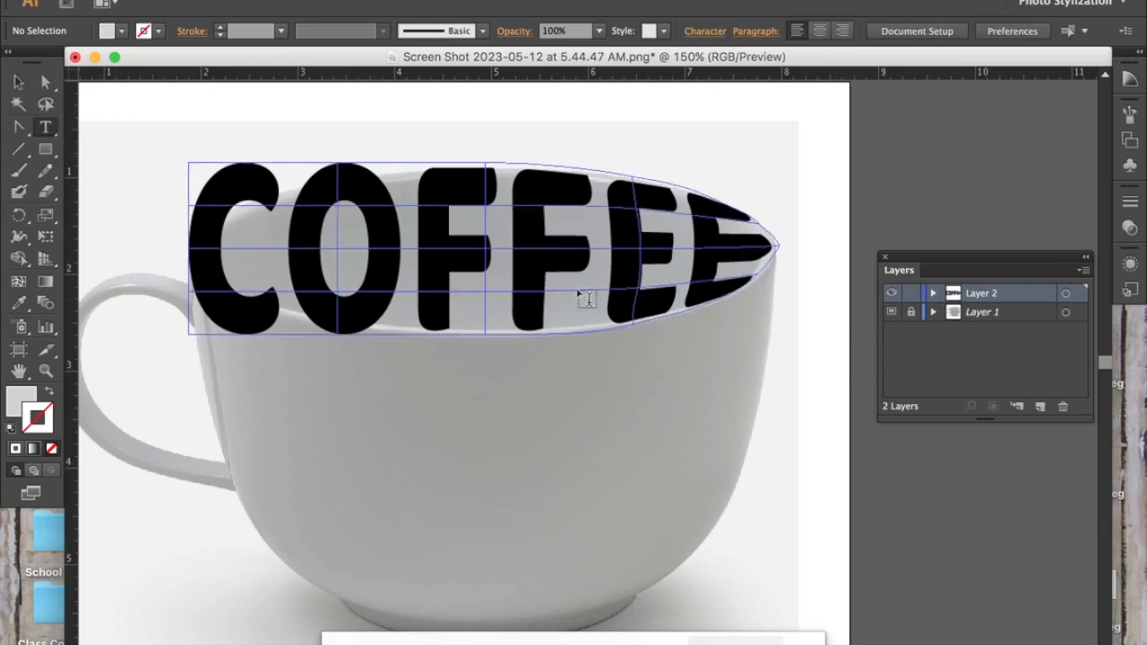
{"action": "left_click", "coordinate": [750, 245]}
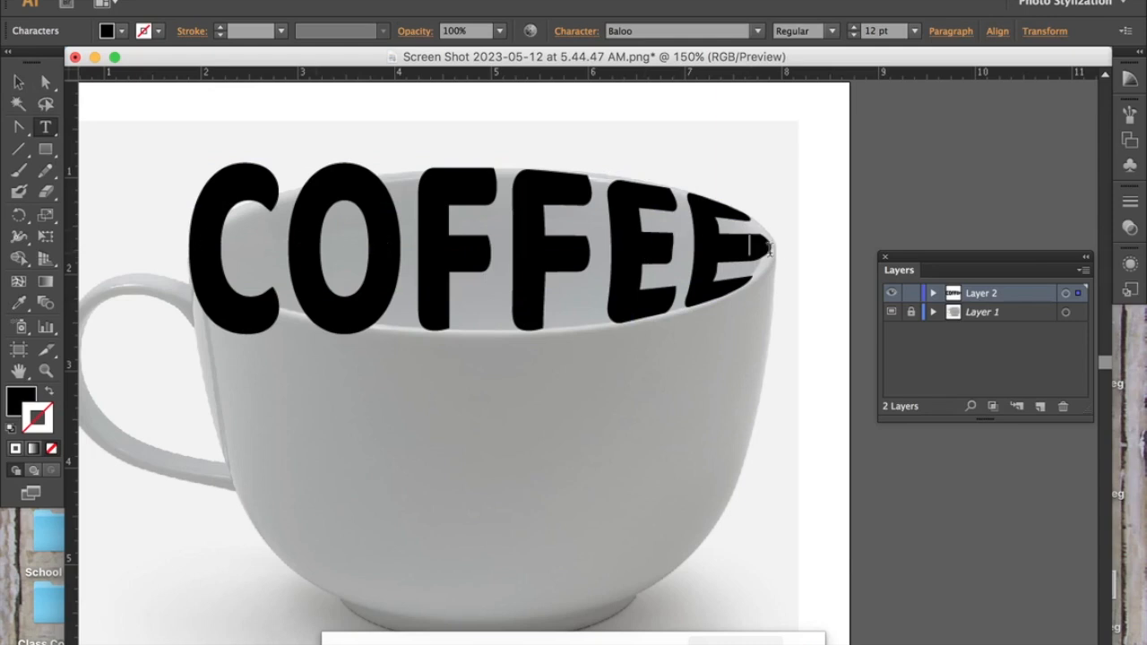
{"action": "left_click", "coordinate": [21, 82]}
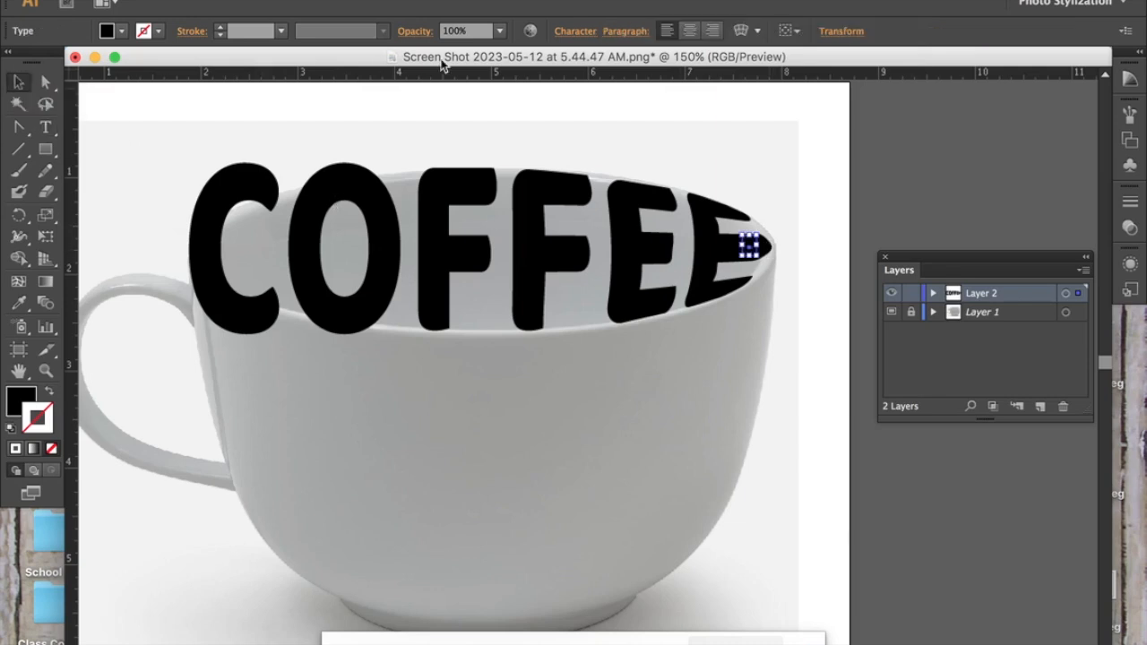
{"action": "key", "text": "Delete"}
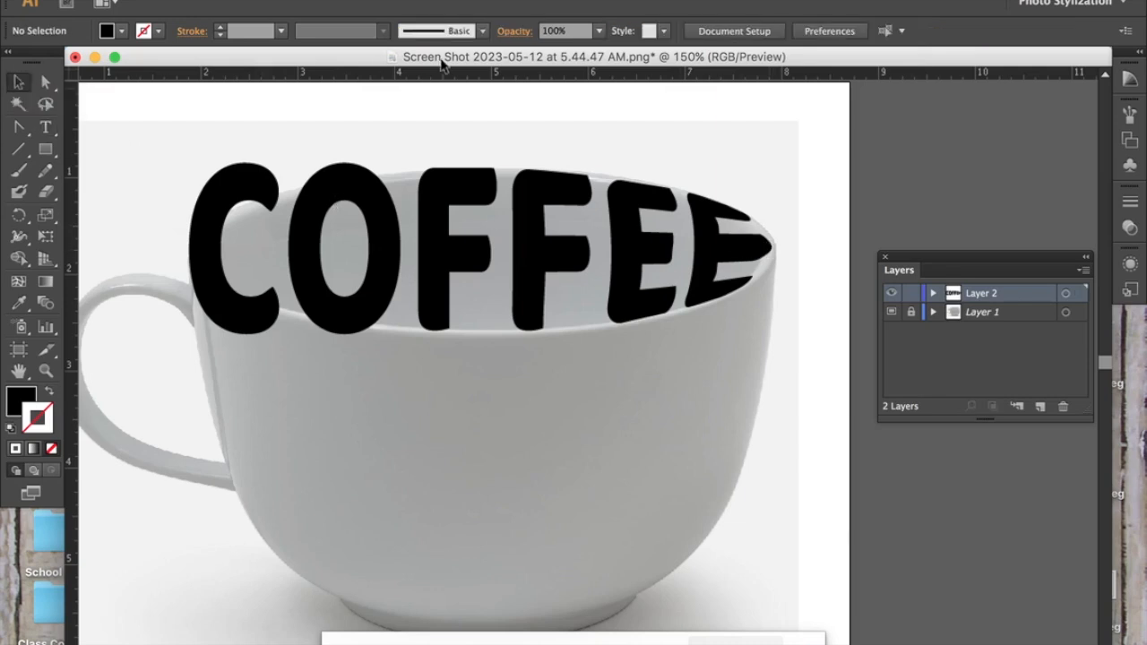
{"action": "left_click", "coordinate": [45, 128]}
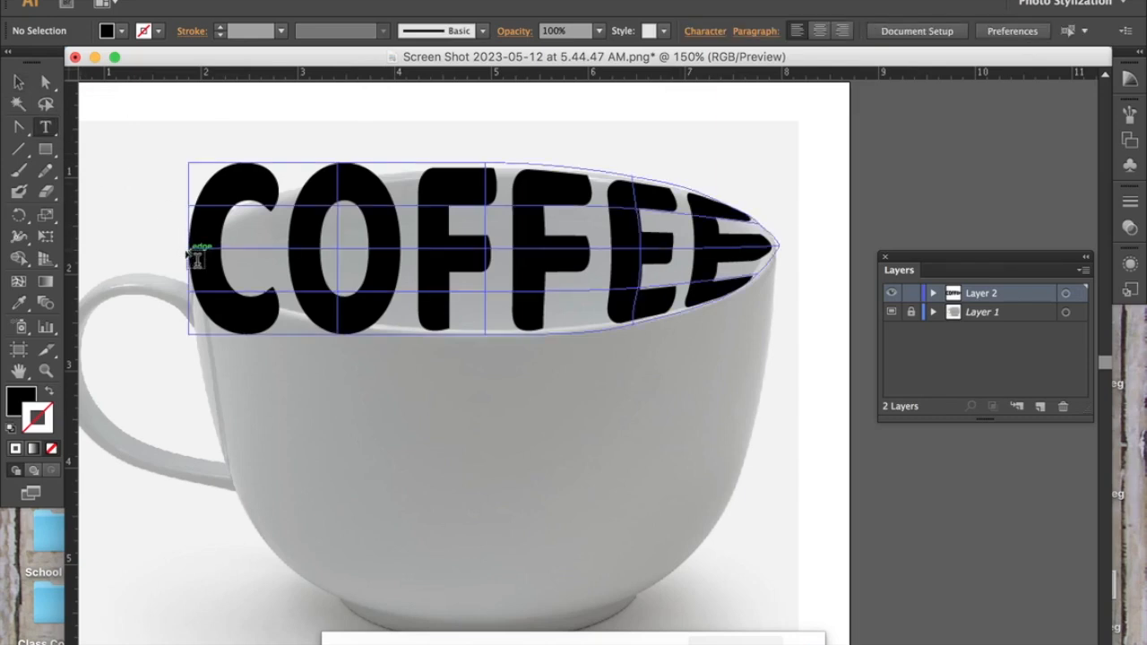
{"action": "left_click_drag", "start_coordinate": [190, 252], "coordinate": [781, 289]}
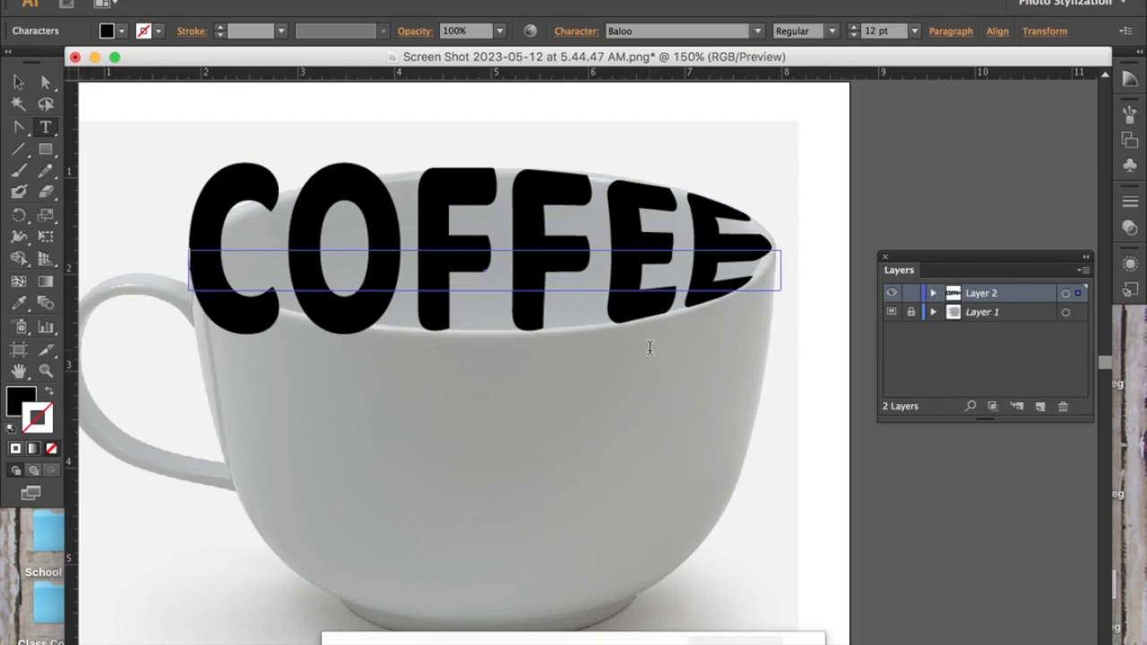
{"action": "key", "text": "super+z"}
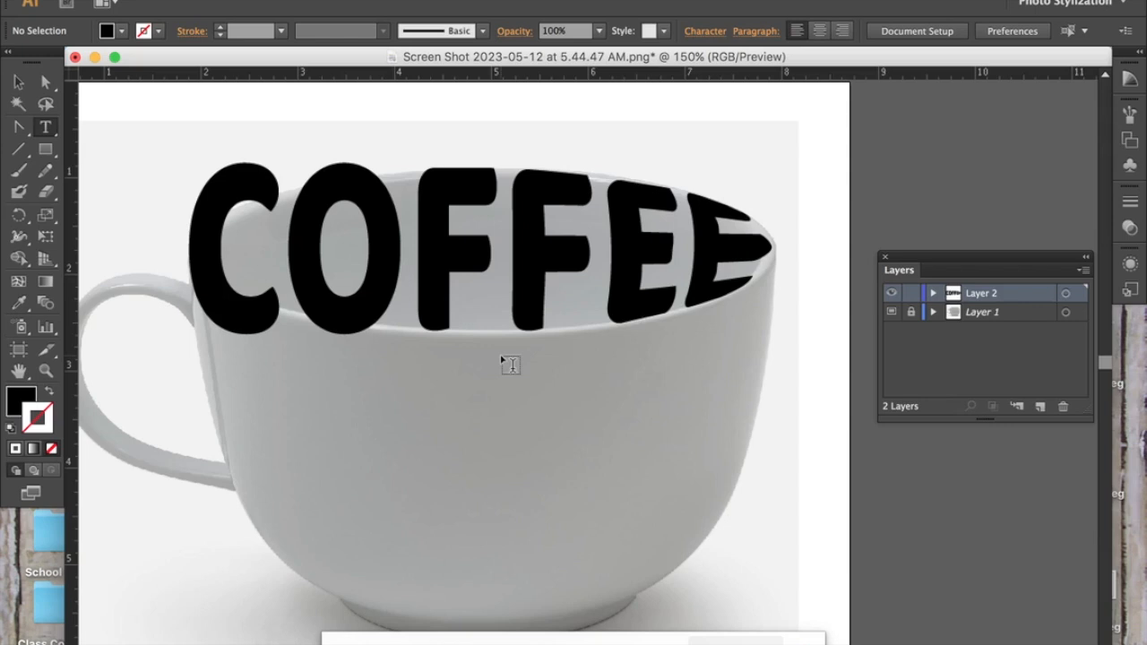
- Create a new layer directly above Layer 1, and lock and hide Layer 2
{"action": "scroll", "coordinate": [502, 358], "scroll_direction": "left", "scroll_amount": 2}
{"action": "scroll", "coordinate": [502, 359], "scroll_direction": "down", "scroll_amount": 2}
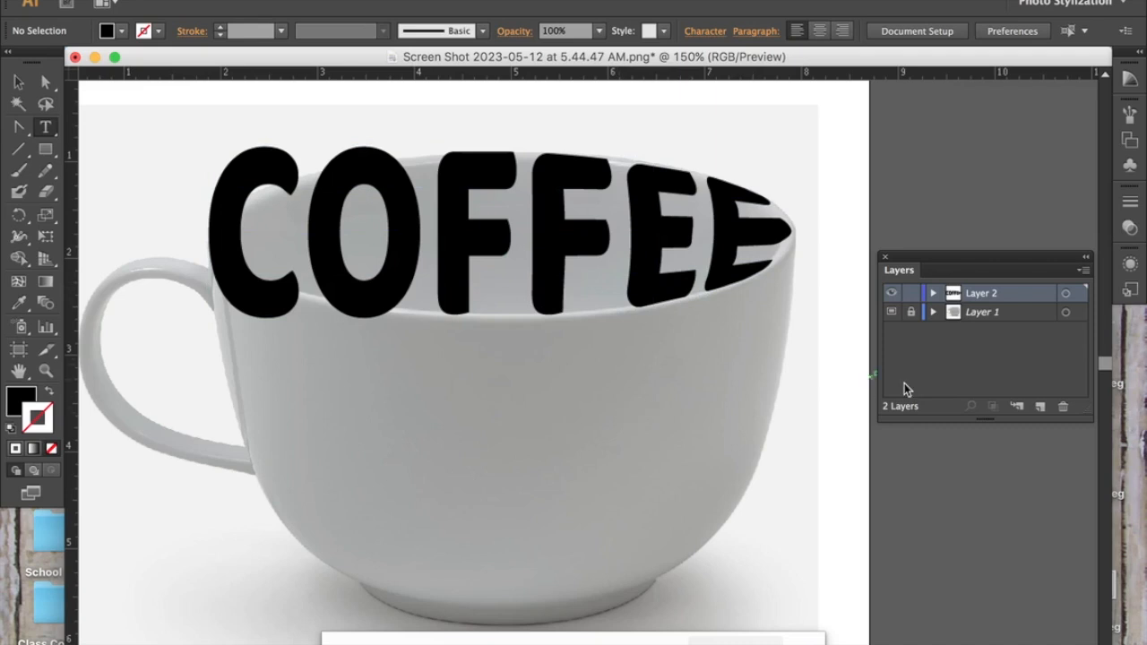
{"action": "left_click", "coordinate": [1010, 311]}
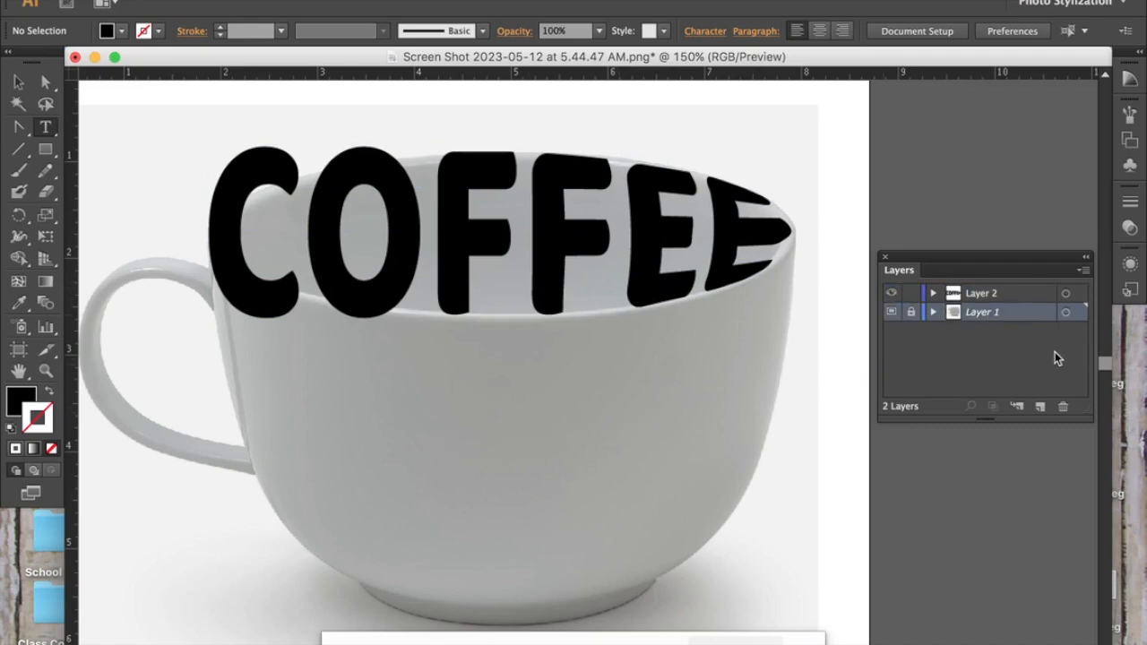
{"action": "left_click", "coordinate": [1041, 408]}
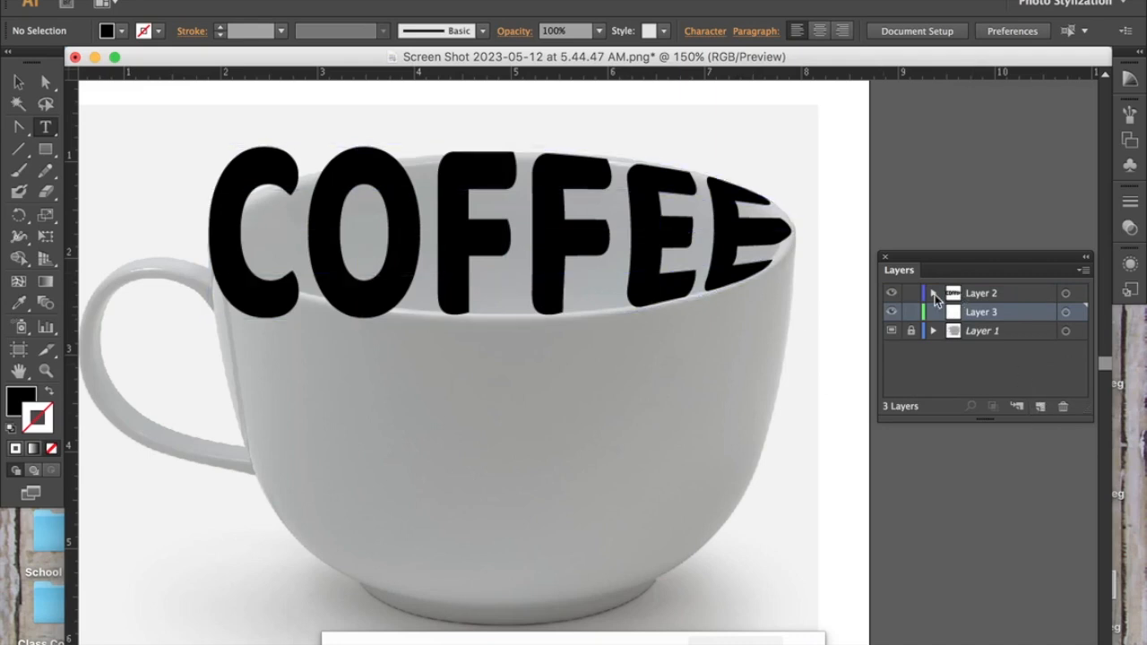
{"action": "left_click", "coordinate": [912, 296]}
{"action": "left_click", "coordinate": [892, 294]}
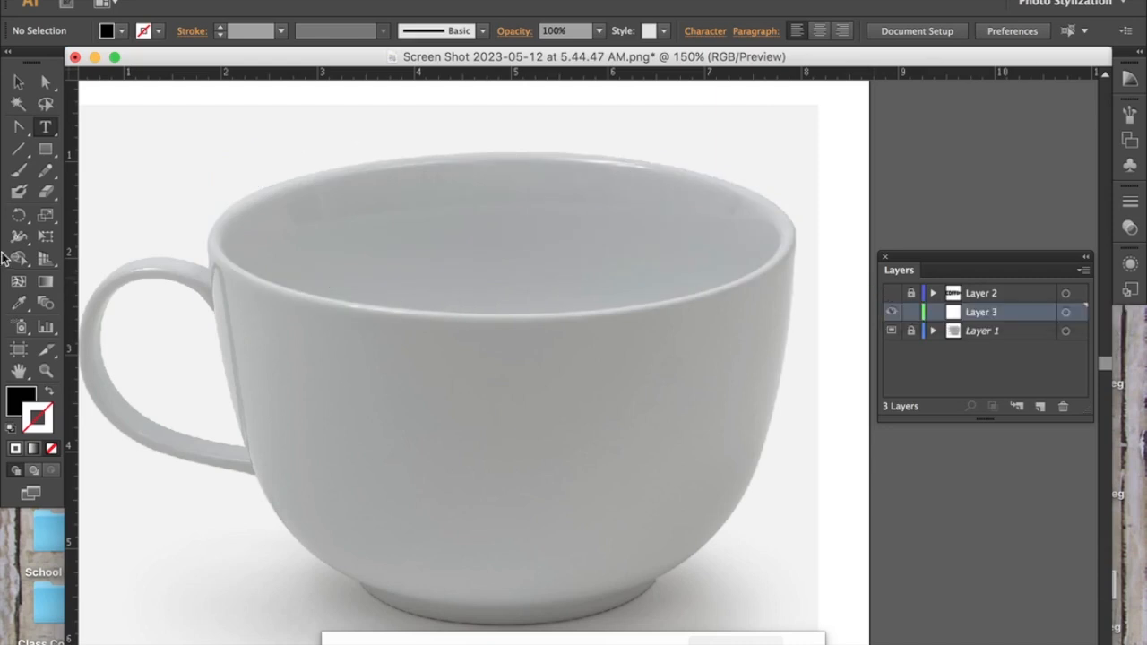
- Choose the Ellipse tool and set the fill colour to the brown 6B521A
{"action": "left_click", "coordinate": [46, 151]}
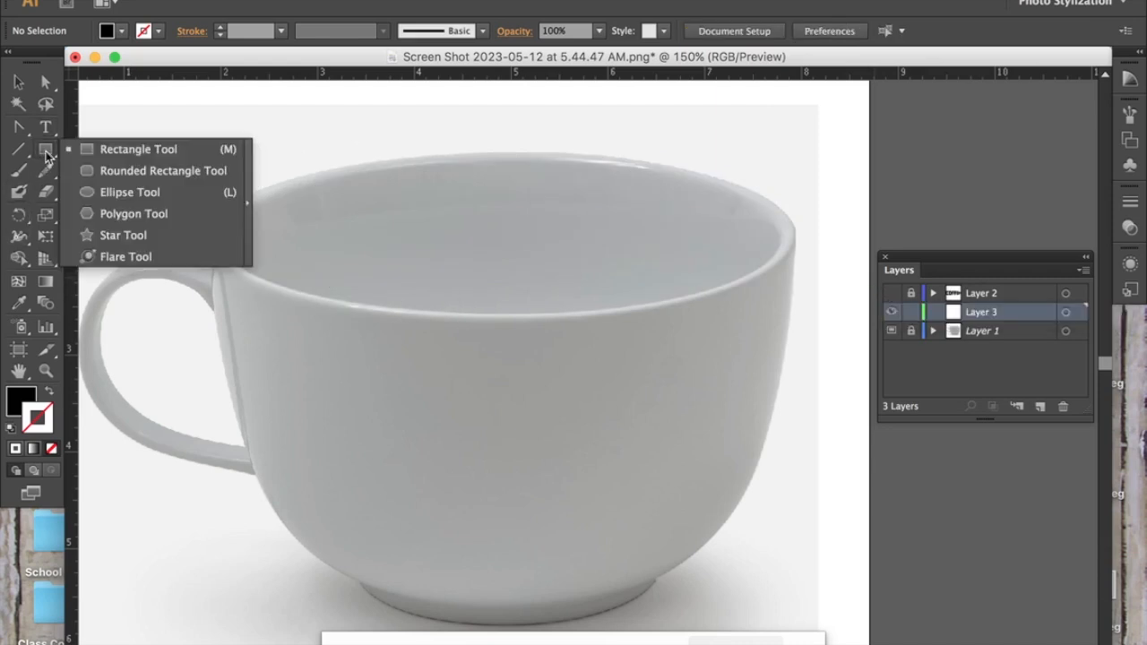
{"action": "left_click", "coordinate": [92, 193]}
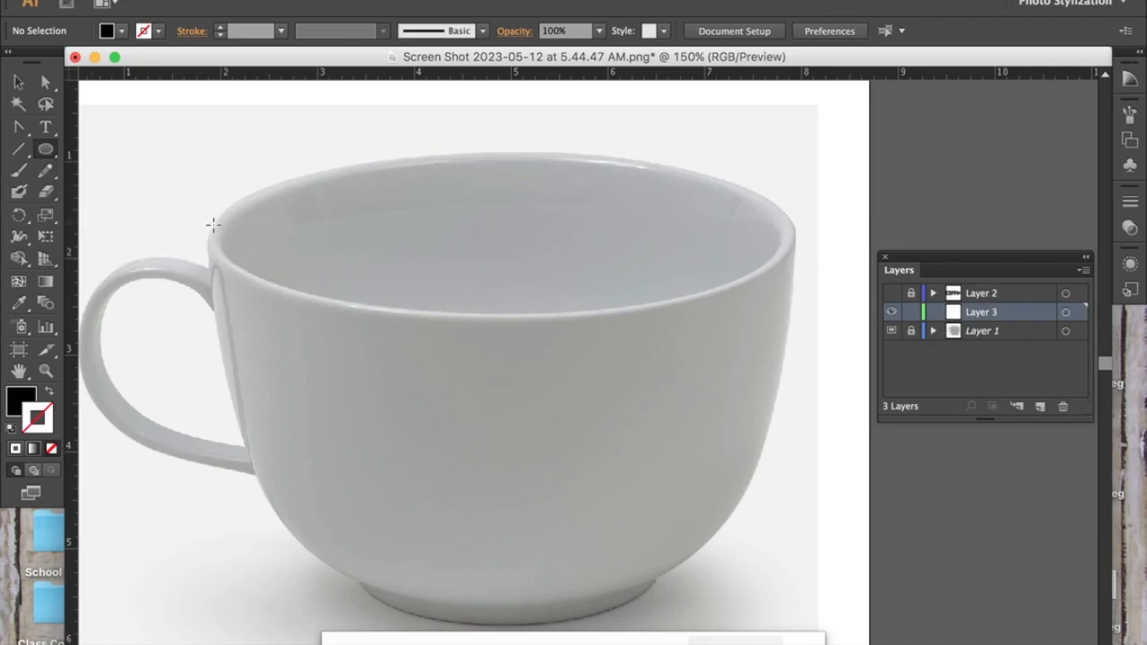
{"action": "double_click", "coordinate": [19, 399]}
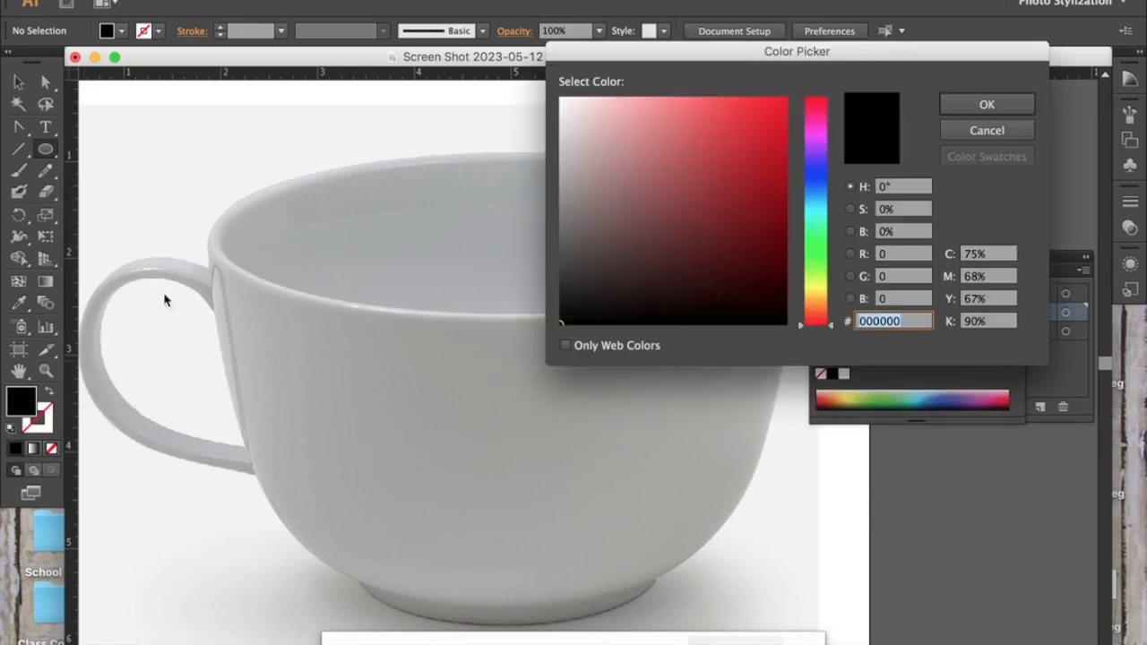
{"action": "left_click", "coordinate": [816, 294]}
{"action": "left_click", "coordinate": [734, 228]}
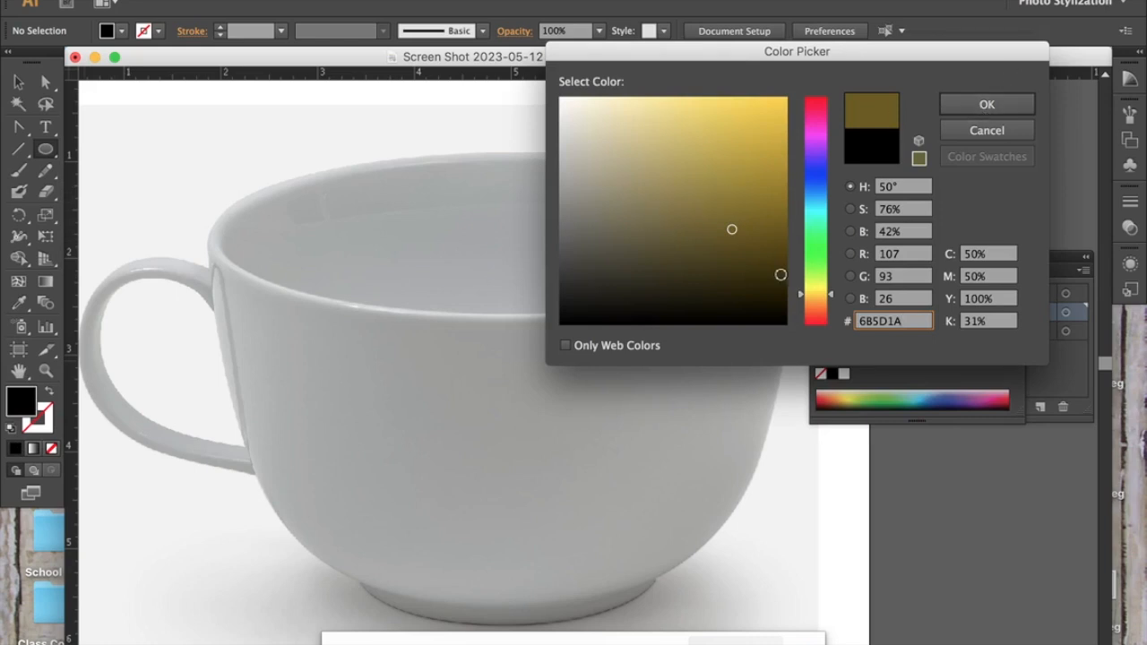
{"action": "left_click", "coordinate": [811, 299]}
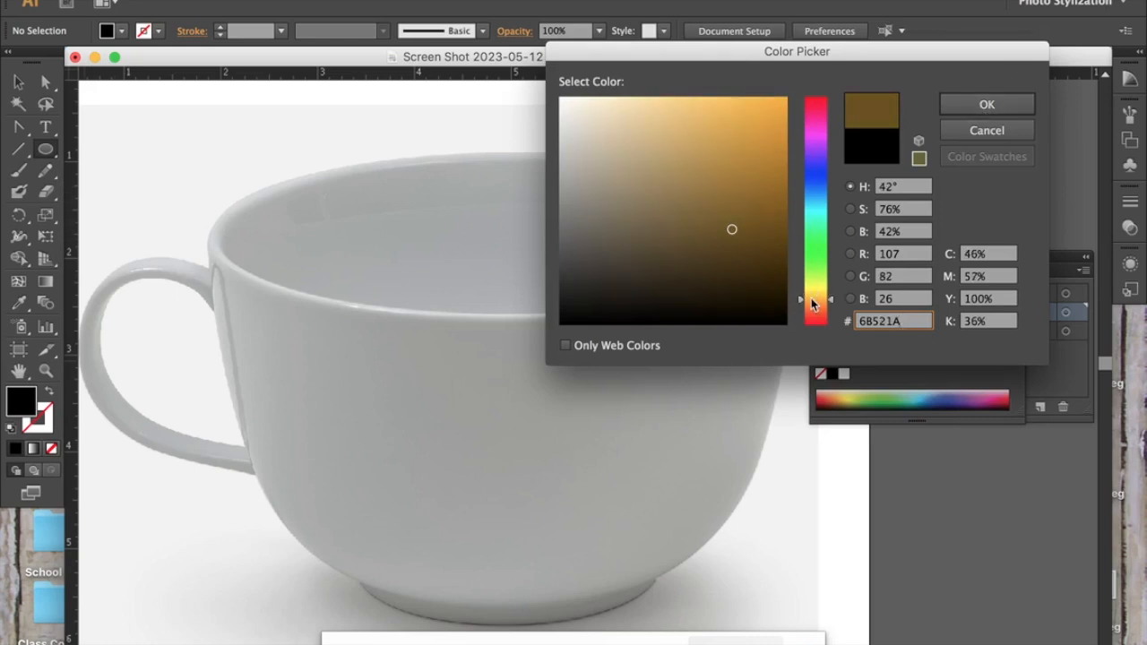
{"action": "left_click", "coordinate": [957, 106]}
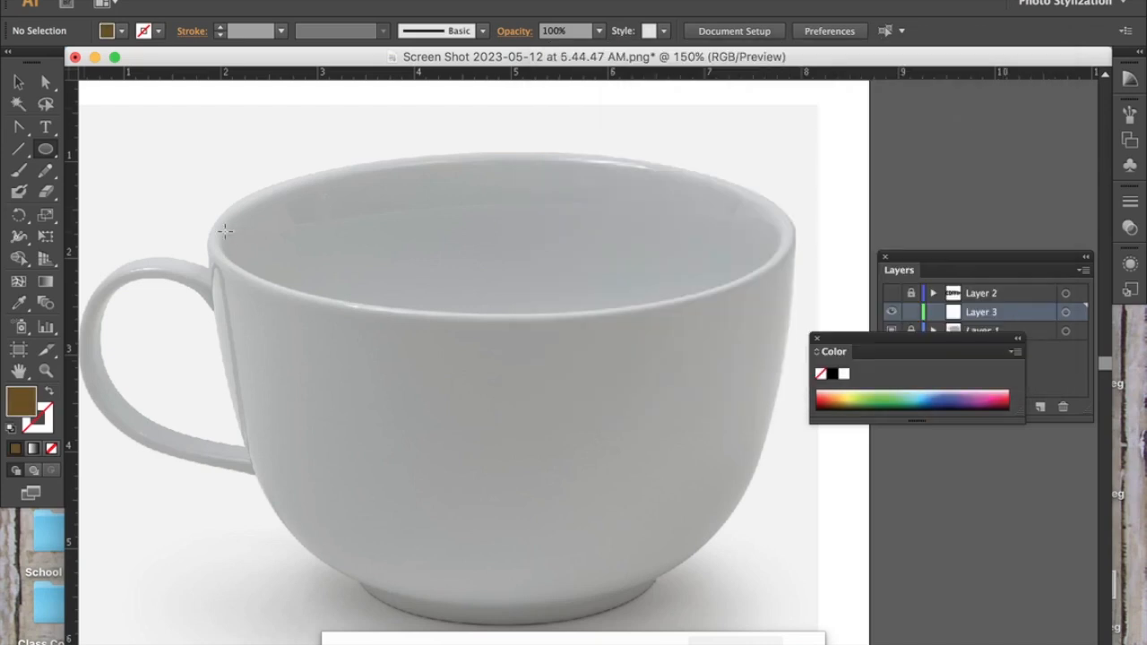
{"action": "left_click_drag", "start_coordinate": [210, 236], "coordinate": [796, 237]}
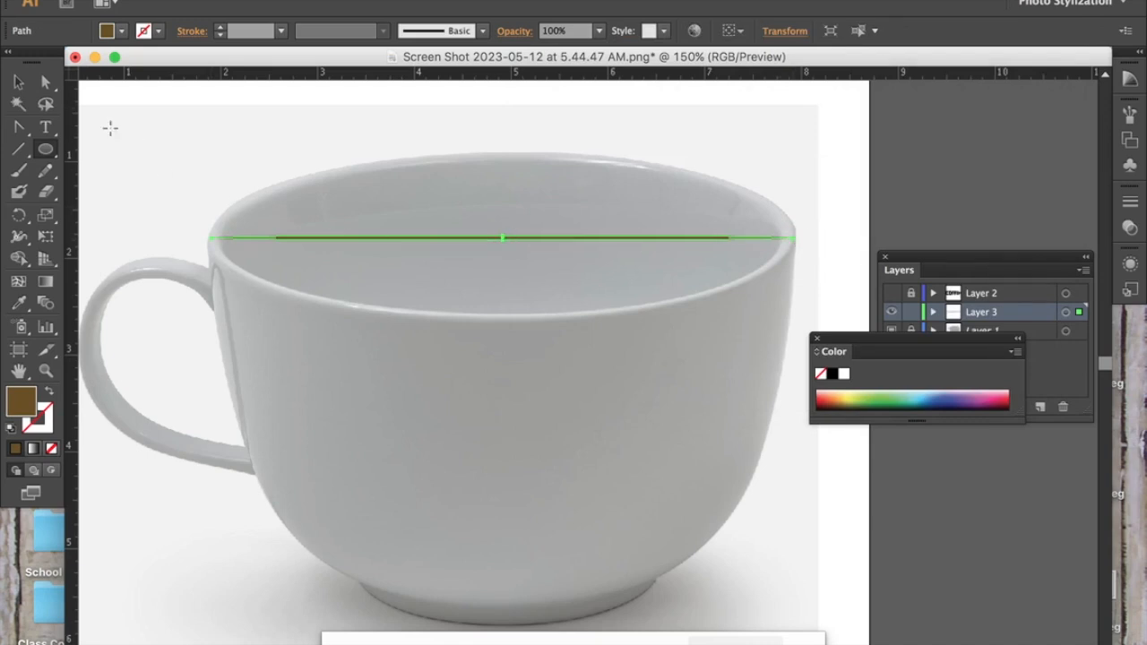
{"action": "left_click", "coordinate": [45, 82]}
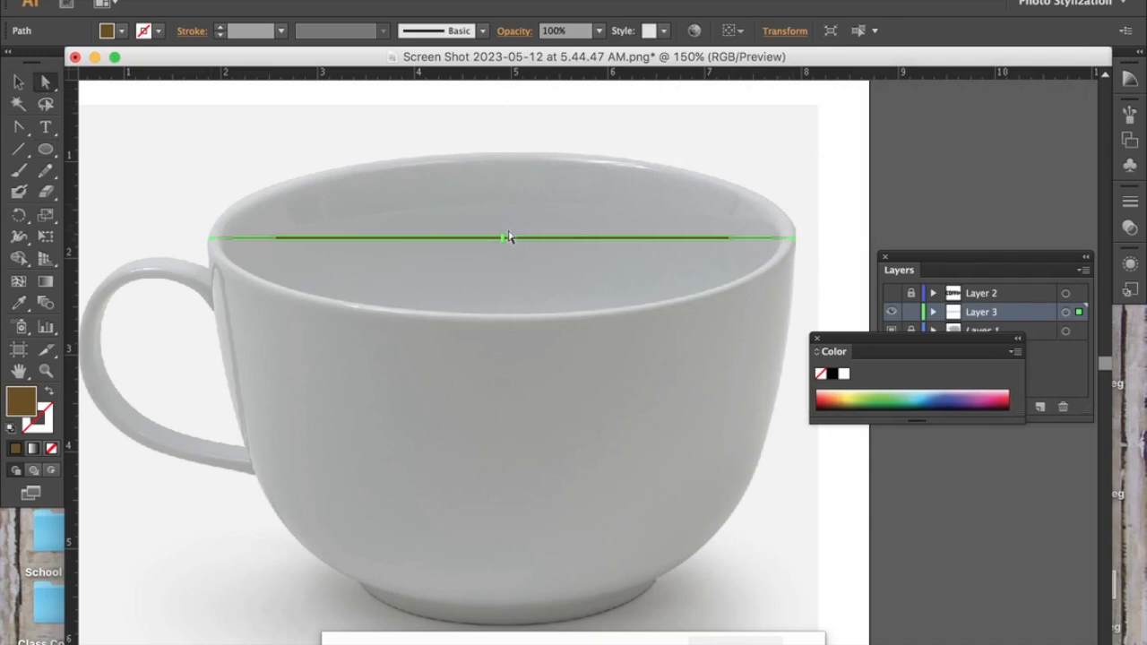
{"action": "left_click_drag", "start_coordinate": [504, 237], "coordinate": [518, 259]}
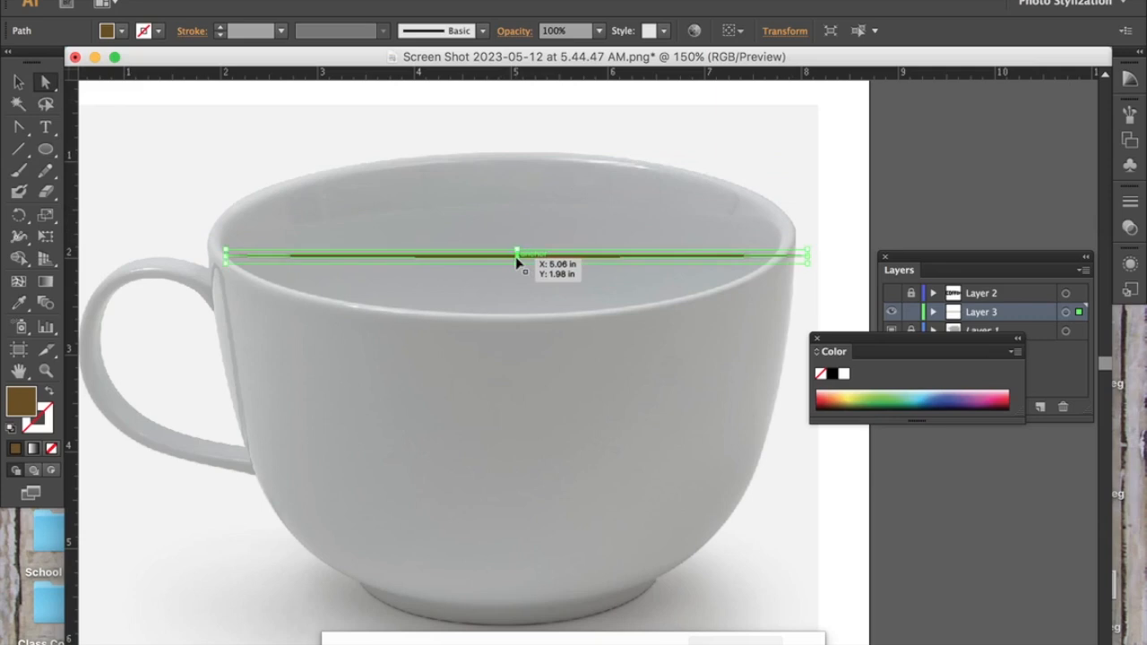
{"action": "key", "text": "super+equal"}
{"action": "key", "text": "super+equal"}
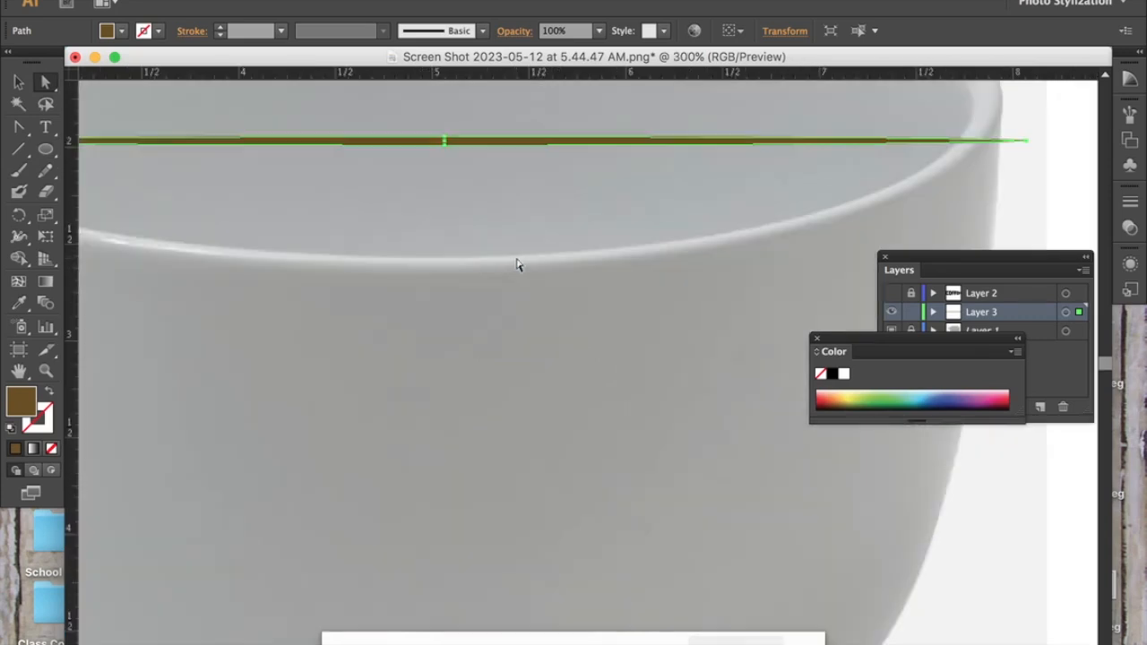
{"action": "left_click_drag", "start_coordinate": [447, 160], "coordinate": [443, 260]}
{"action": "left_click", "coordinate": [450, 160]}
{"action": "key", "text": "super+minus"}
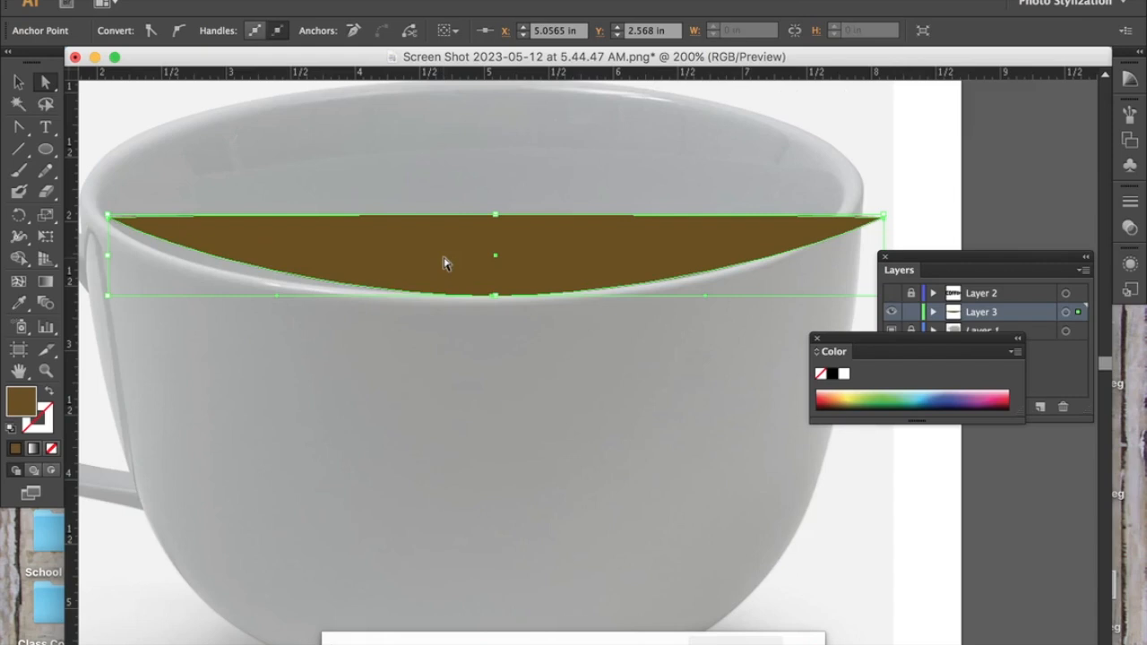
{"action": "left_click_drag", "start_coordinate": [495, 218], "coordinate": [487, 427]}
{"action": "scroll", "coordinate": [487, 428], "scroll_direction": "down", "scroll_amount": 5}
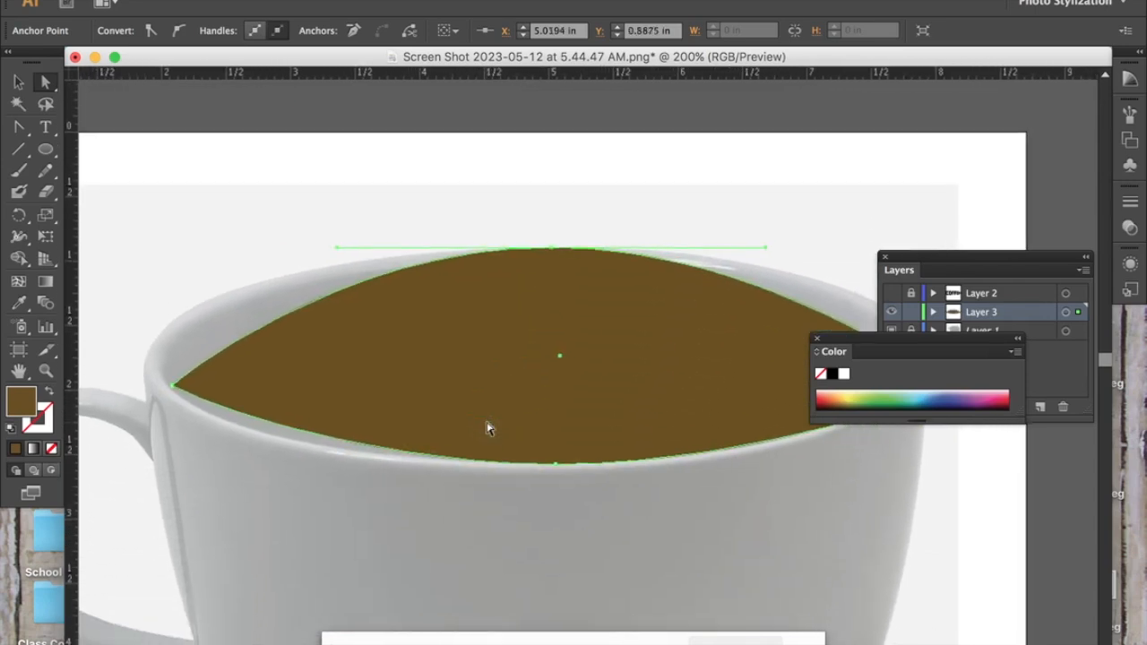
{"action": "scroll", "coordinate": [486, 428], "scroll_direction": "down", "scroll_amount": 3}
{"action": "scroll", "coordinate": [487, 428], "scroll_direction": "right", "scroll_amount": 2}
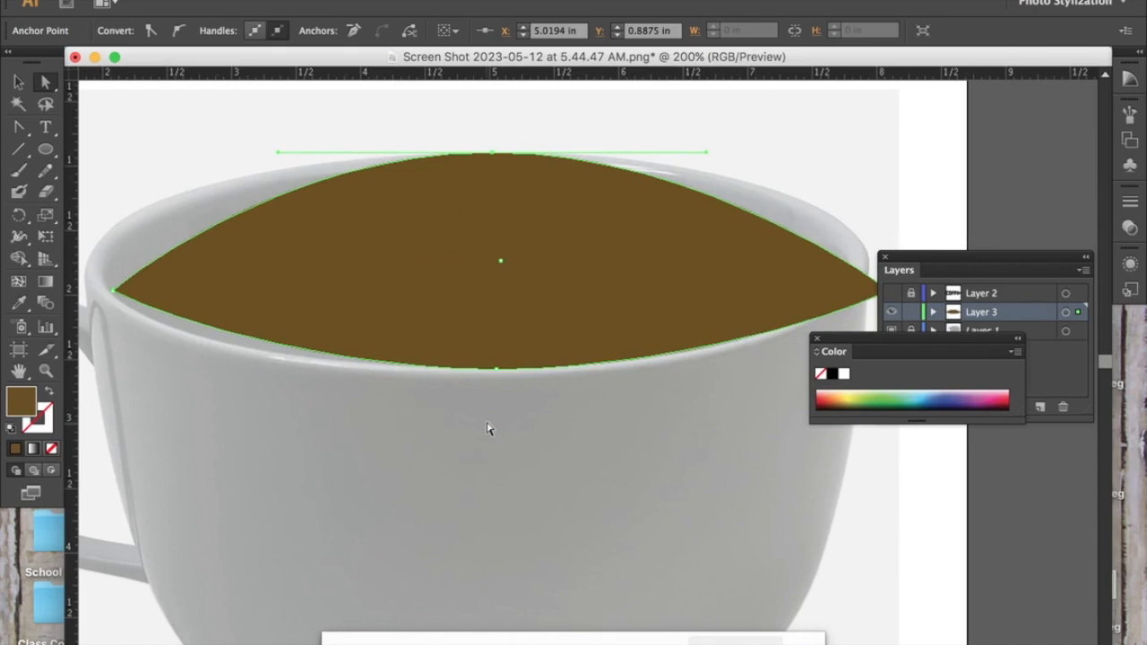
{"action": "key", "text": "BackSpace"}
{"action": "key", "text": "BackSpace"}
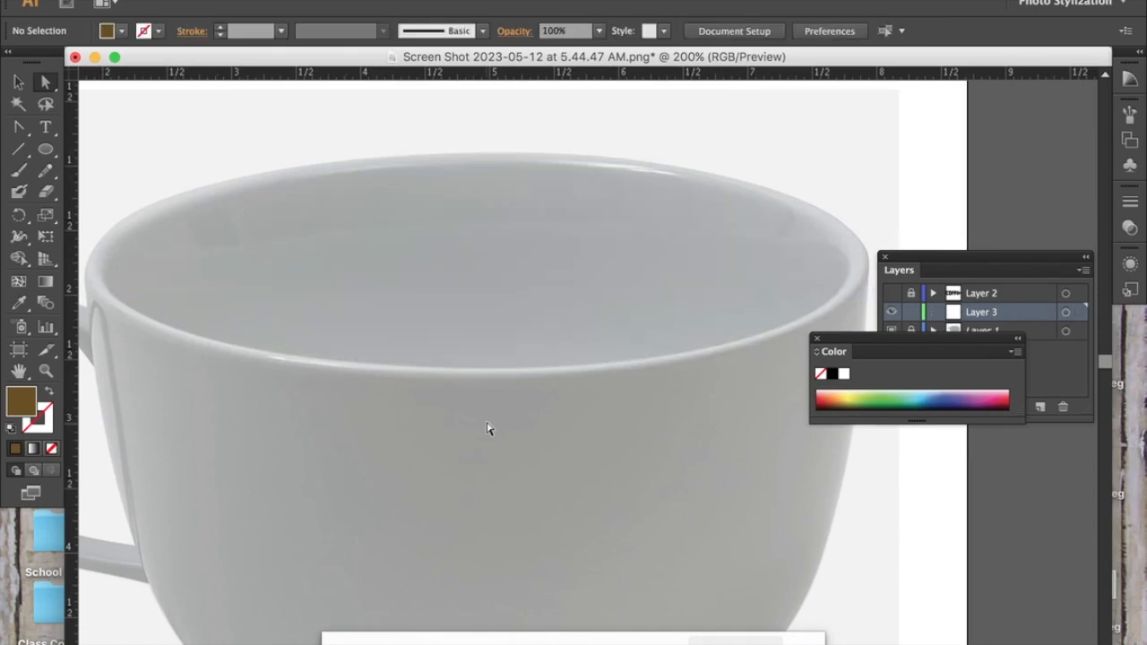
{"action": "left_click_drag", "start_coordinate": [46, 148], "coordinate": [94, 170]}
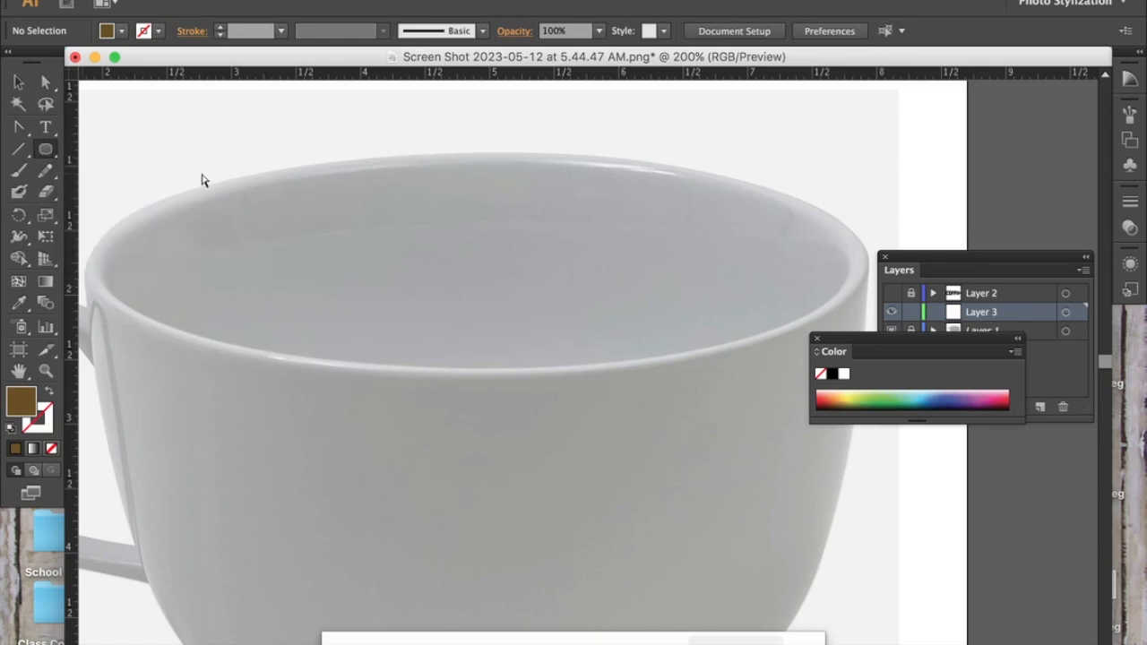
{"action": "key", "text": "super+minus"}
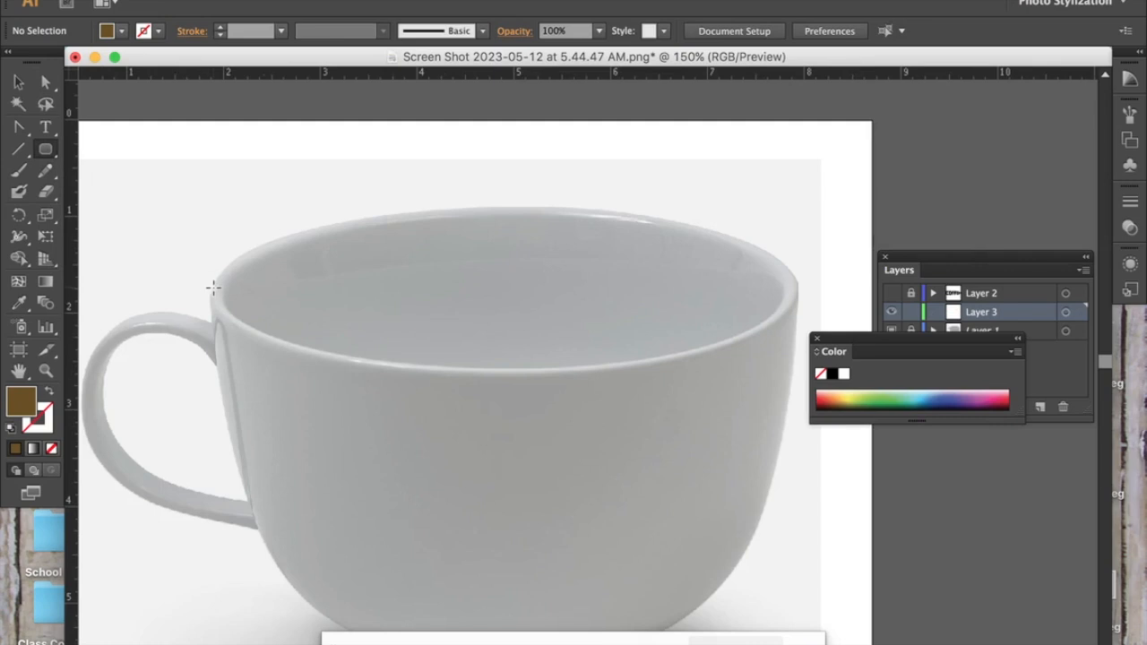
{"action": "left_click_drag", "start_coordinate": [212, 289], "coordinate": [731, 257]}
{"action": "key", "text": "super+z"}
{"action": "left_click", "coordinate": [46, 151]}
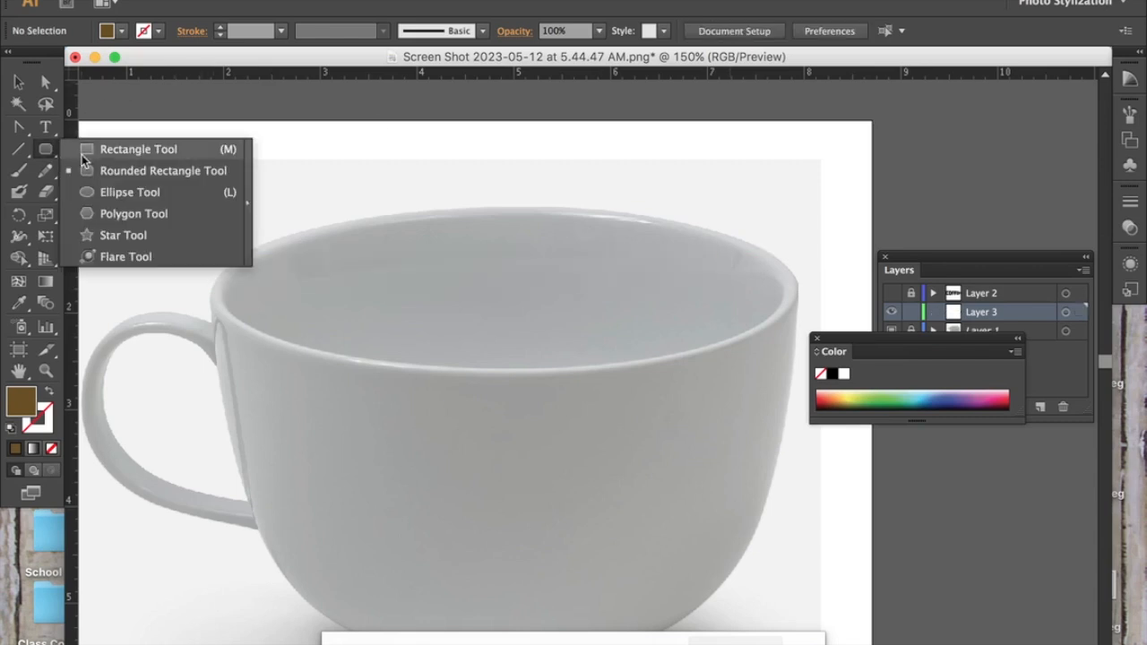
{"action": "left_click", "coordinate": [121, 192]}
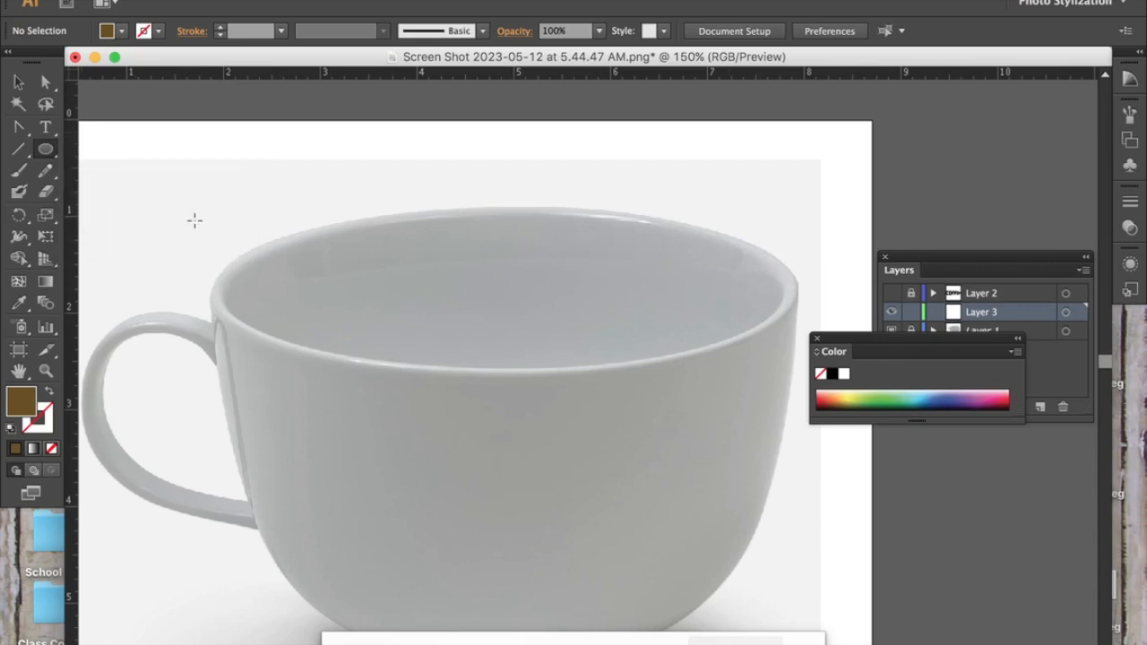
{"action": "mouse_move", "coordinate": [187, 238]}
{"action": "left_mouse_down"}
{"action": "mouse_move", "coordinate": [405, 287]}
{"action": "mouse_move", "coordinate": [569, 288]}
{"action": "mouse_move", "coordinate": [657, 274]}
{"action": "mouse_move", "coordinate": [521, 272]}
{"action": "mouse_move", "coordinate": [516, 249]}
{"action": "left_mouse_up"}
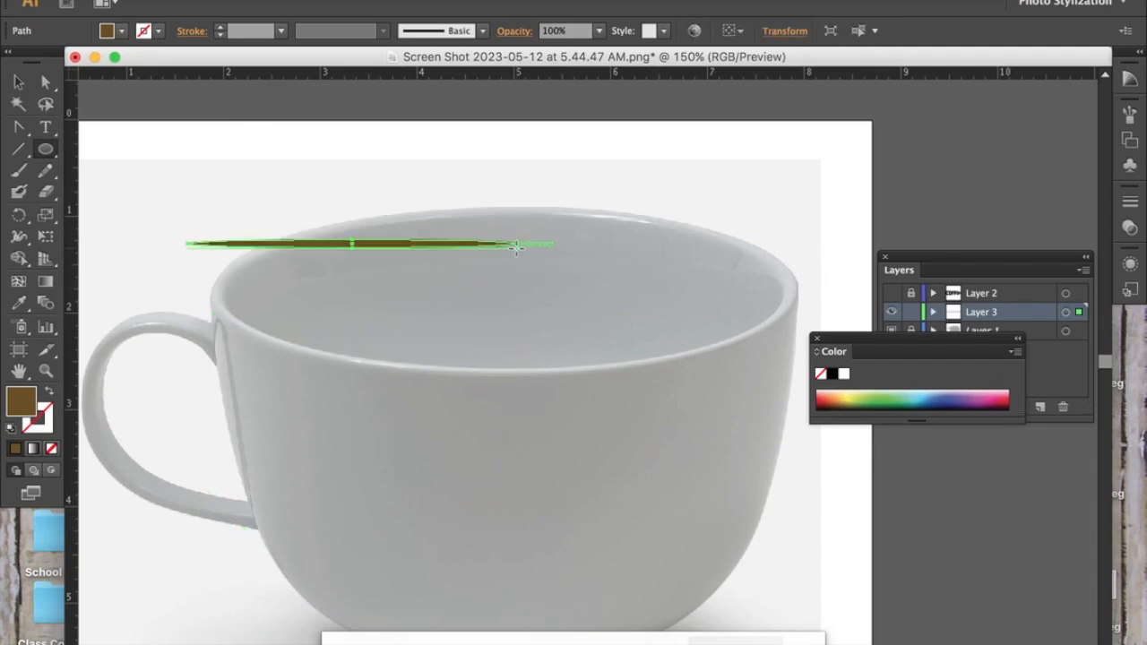
{"action": "left_click", "coordinate": [46, 81]}
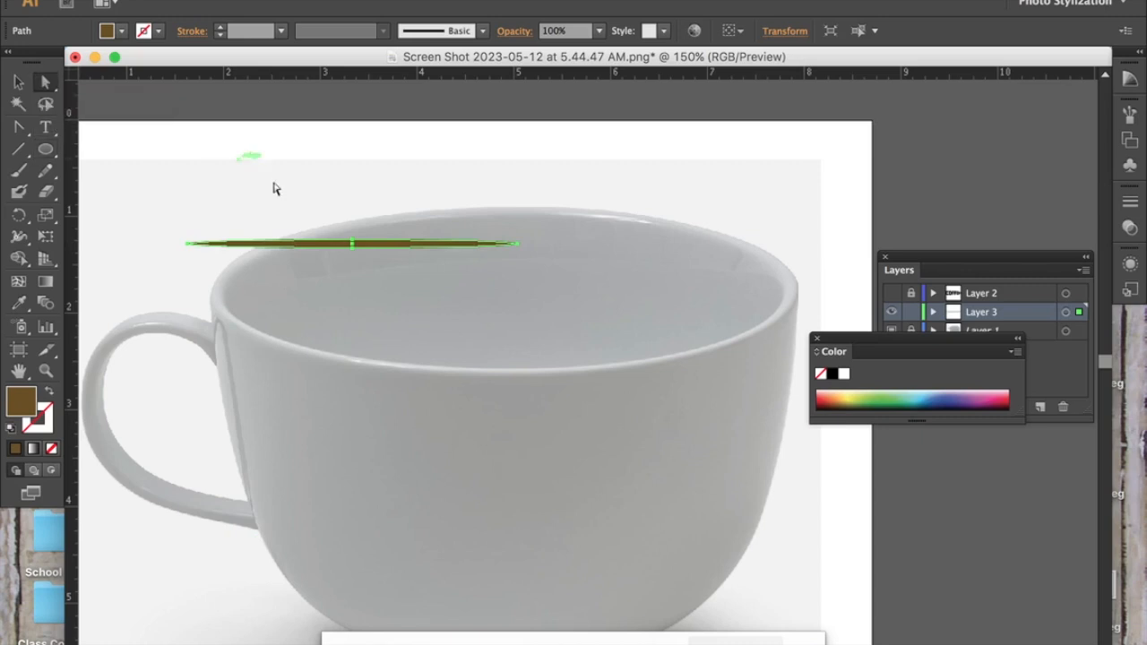
{"action": "left_click_drag", "start_coordinate": [352, 255], "coordinate": [377, 296]}
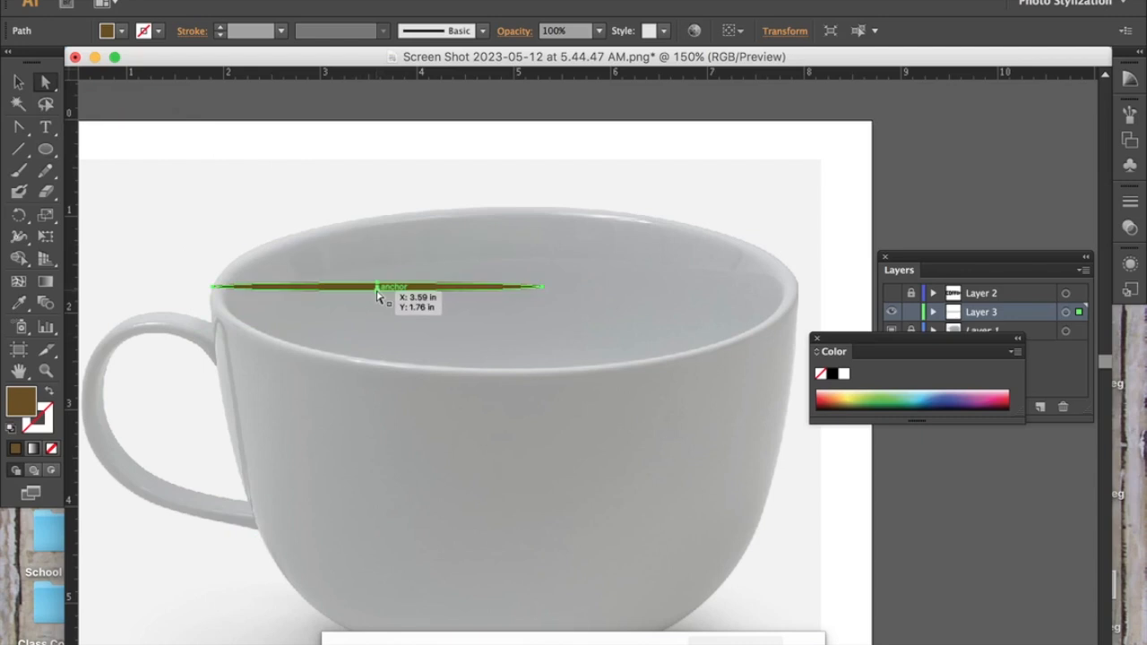
{"action": "key", "text": "Delete"}
- Draw a brown ellipse about as wide as the cup's rim and move it down over the cup opening
{"action": "left_click", "coordinate": [50, 151]}
{"action": "left_click_drag", "start_coordinate": [51, 154], "coordinate": [103, 149]}
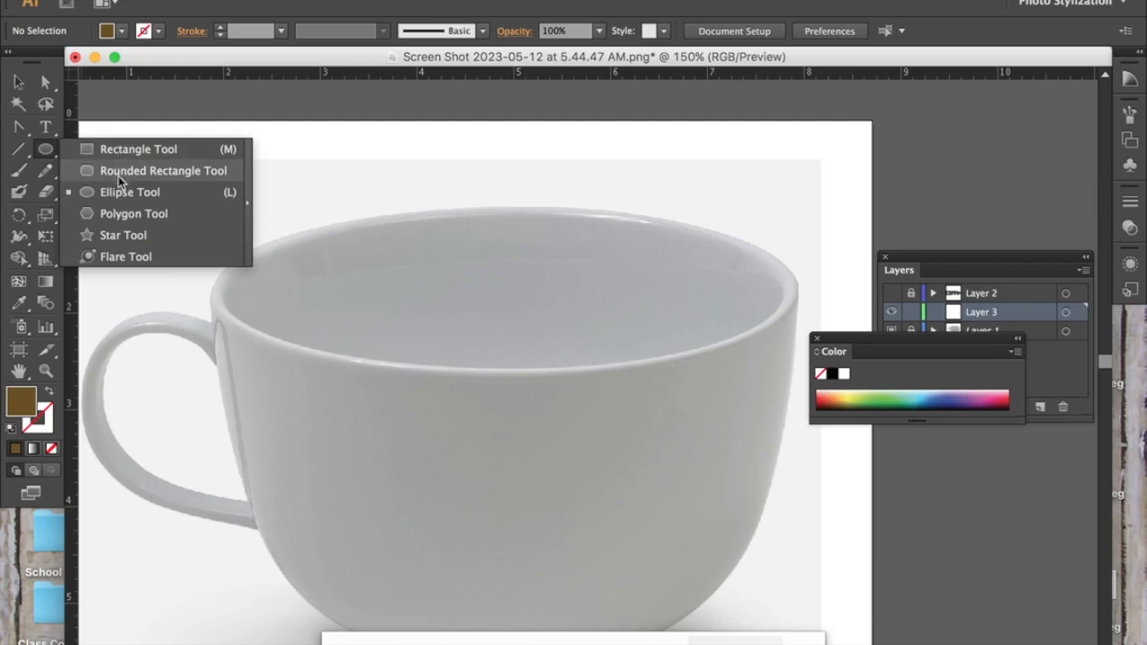
{"action": "left_click_drag", "start_coordinate": [118, 191], "coordinate": [117, 189]}
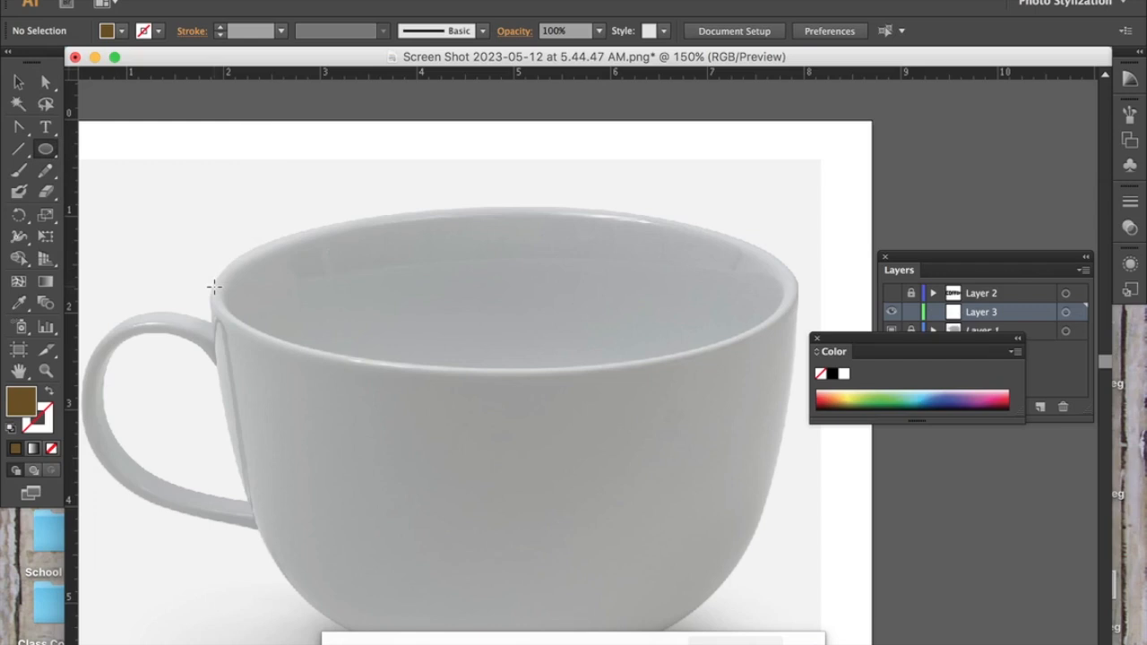
{"action": "left_click_drag", "start_coordinate": [215, 286], "coordinate": [785, 126]}
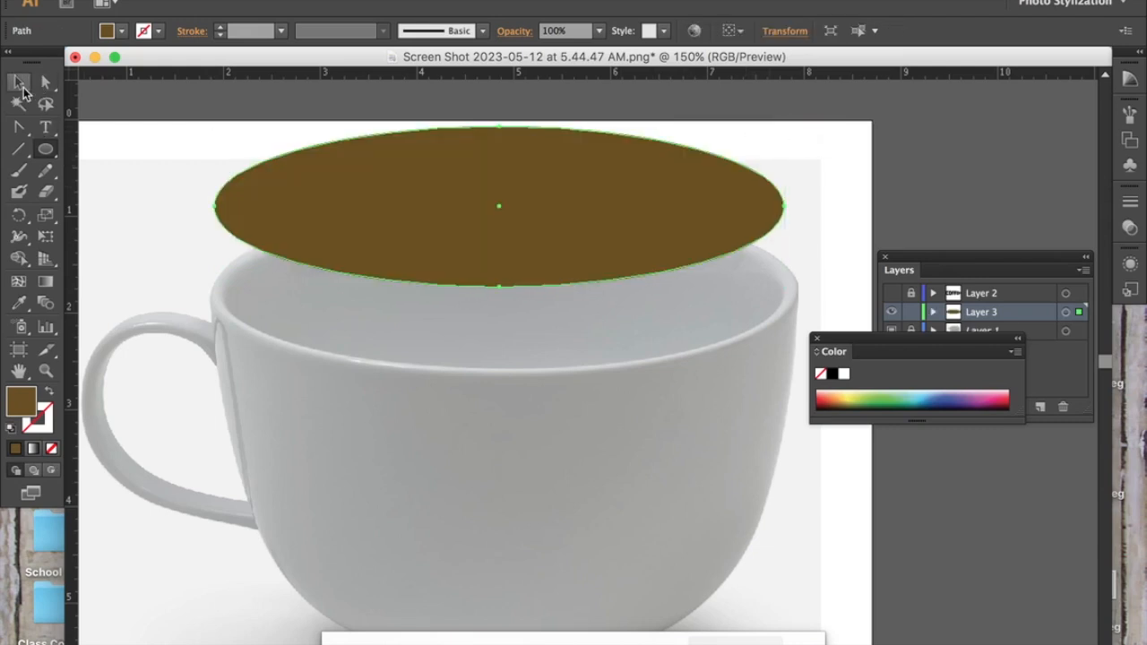
{"action": "left_click", "coordinate": [20, 82]}
{"action": "left_click_drag", "start_coordinate": [317, 158], "coordinate": [315, 243]}
- Fit the brown ellipse to the cup's rim by aligning its side, upper and lower anchor points with the rim edge, then deselect
{"action": "left_click", "coordinate": [46, 83]}
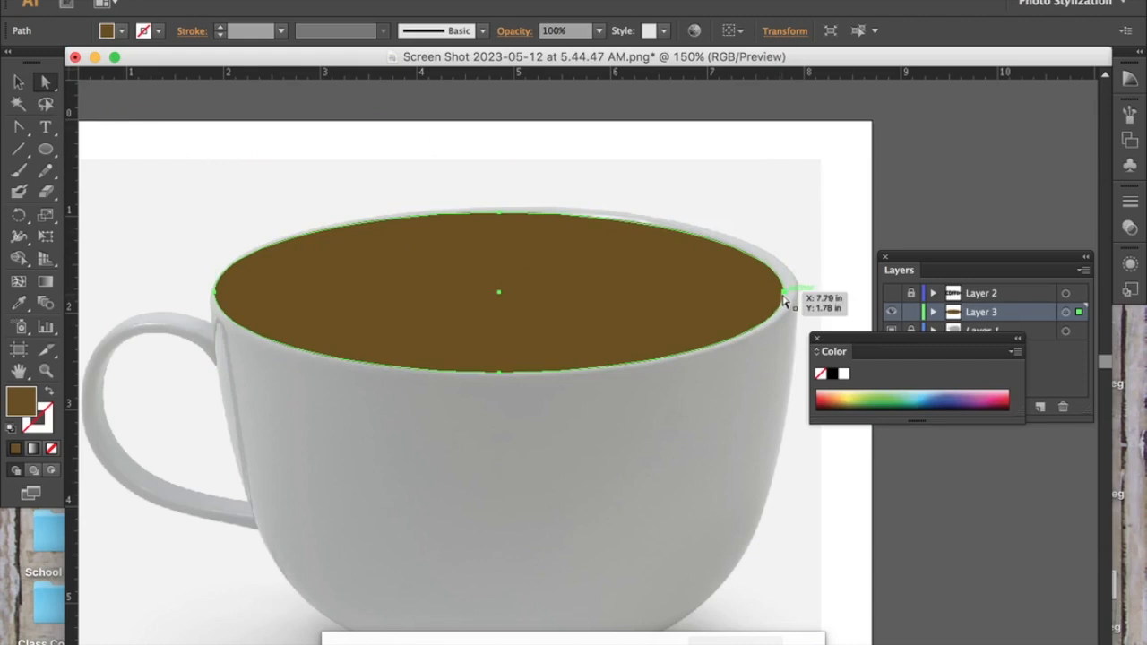
{"action": "left_click_drag", "start_coordinate": [784, 302], "coordinate": [799, 297]}
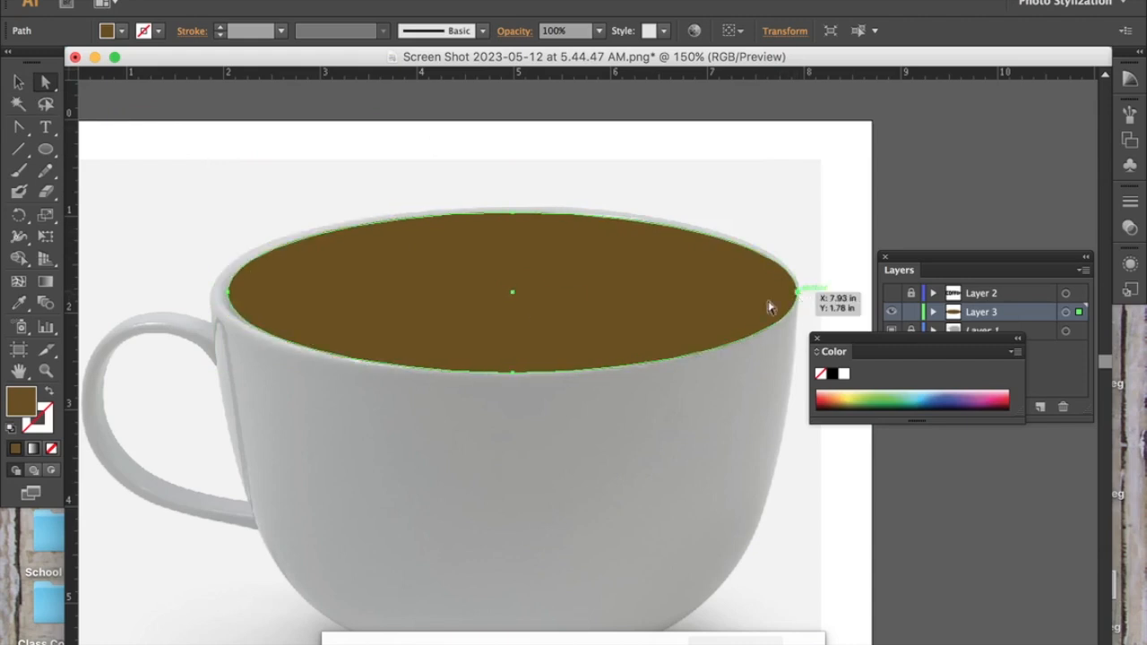
{"action": "left_click", "coordinate": [229, 294]}
{"action": "left_click_drag", "start_coordinate": [230, 296], "coordinate": [213, 299]}
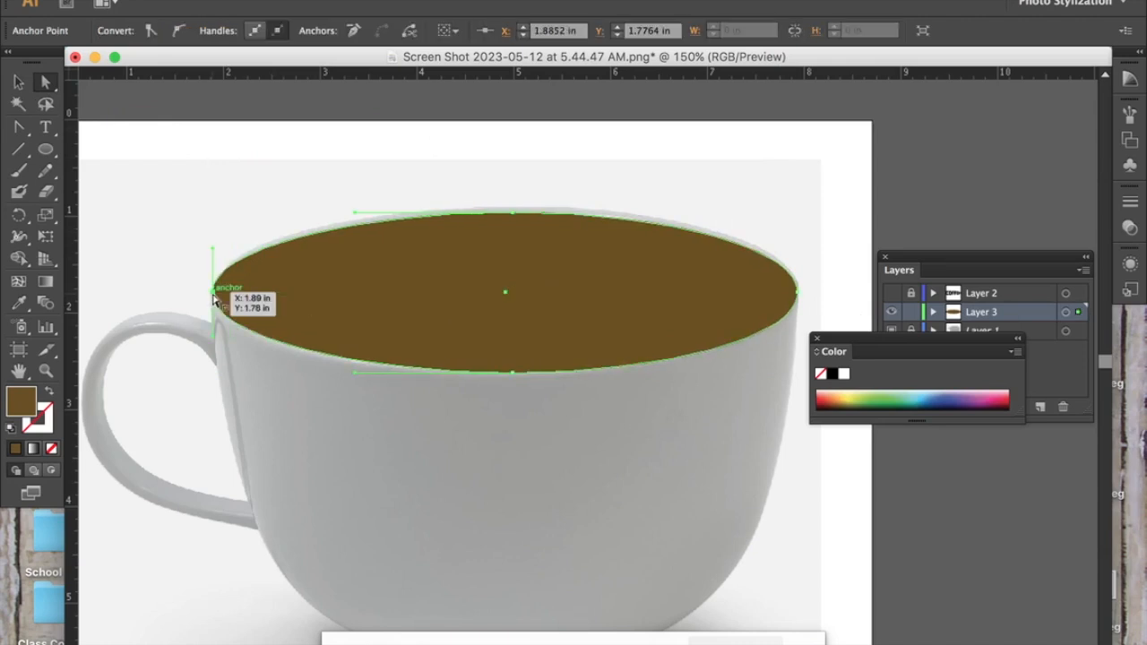
{"action": "left_click_drag", "start_coordinate": [512, 213], "coordinate": [511, 208]}
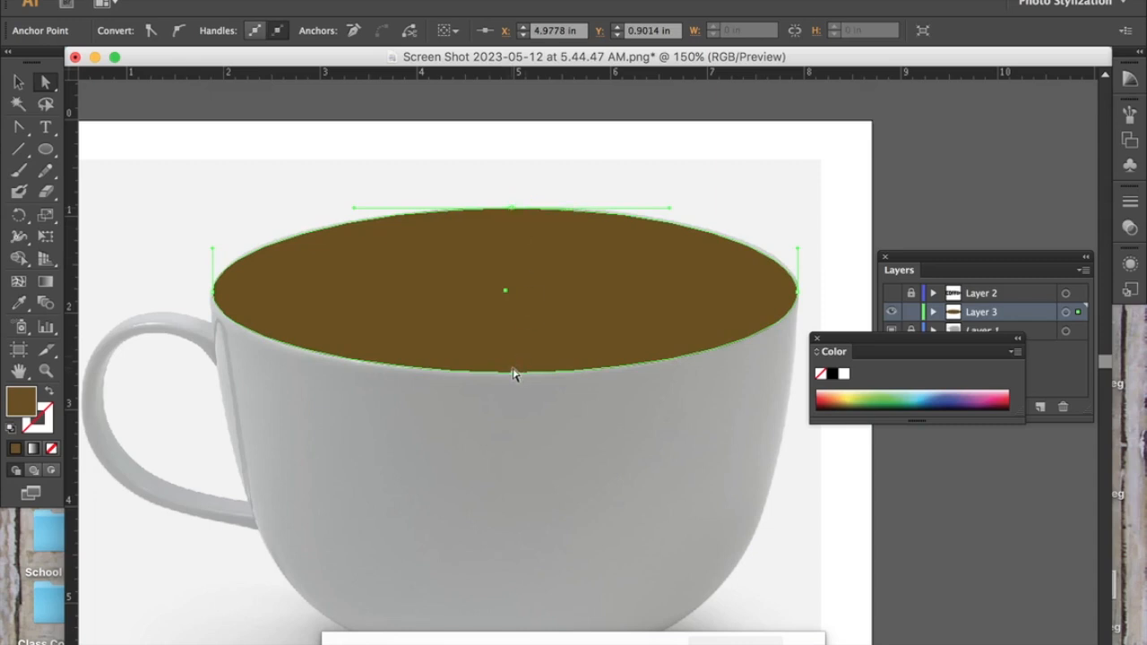
{"action": "left_click_drag", "start_coordinate": [513, 375], "coordinate": [514, 376]}
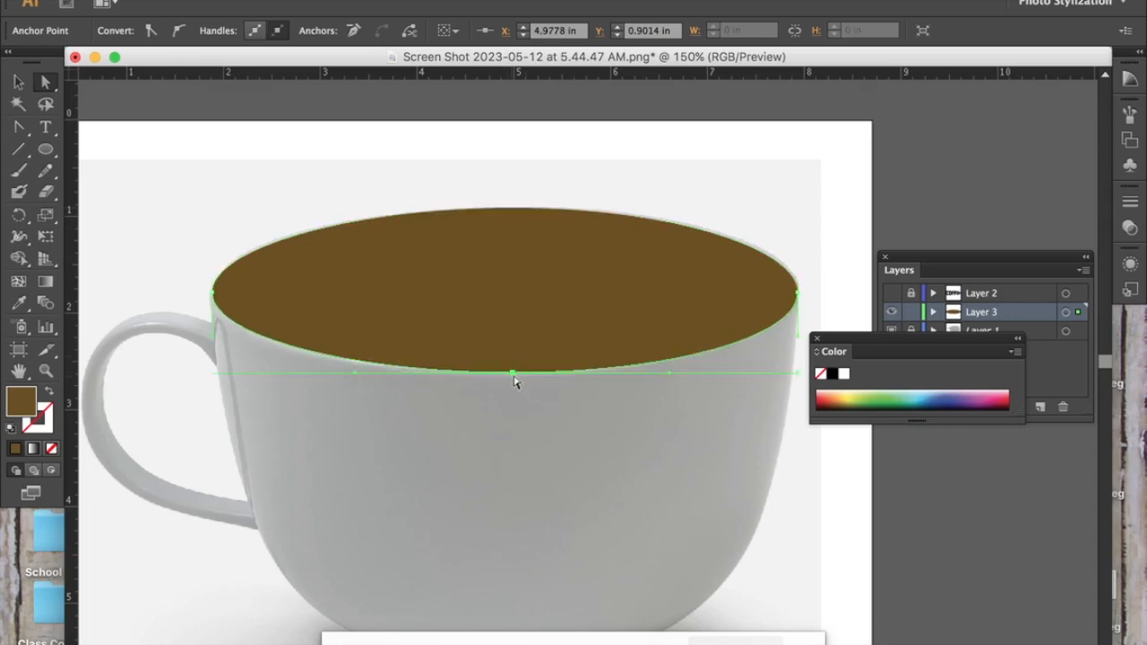
{"action": "left_click", "coordinate": [600, 458]}
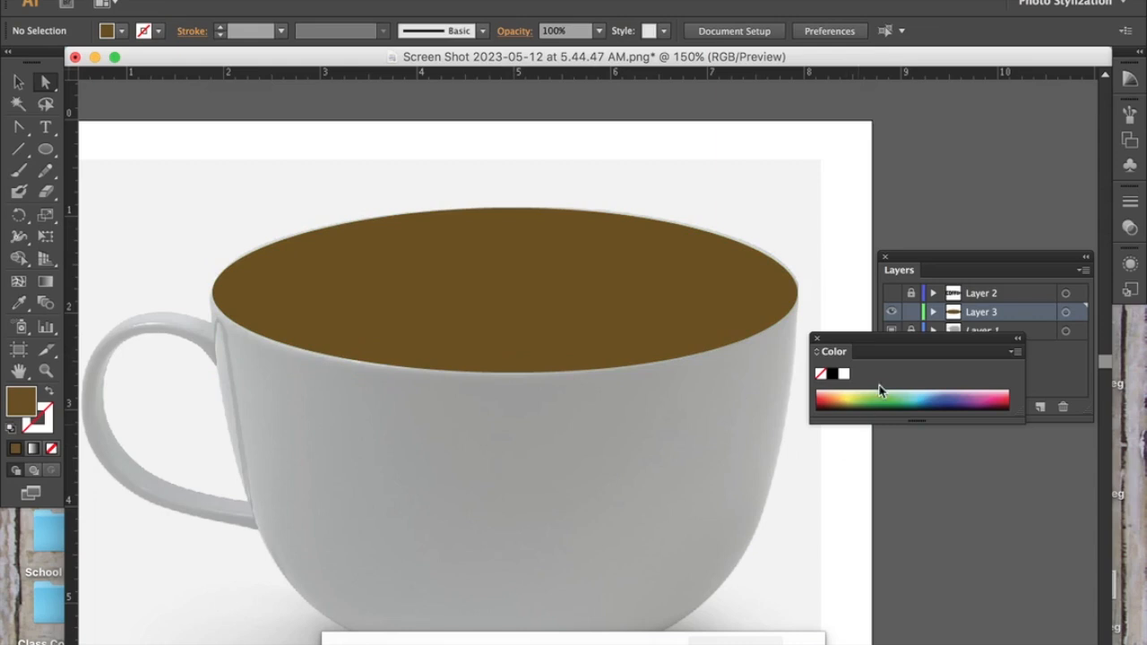
- Close the Color panel, hide the cup photo on Layer 1 and show Layer 2's COFFEE lettering over the visible ellipse
{"action": "left_click", "coordinate": [818, 340]}
{"action": "left_click", "coordinate": [891, 331]}
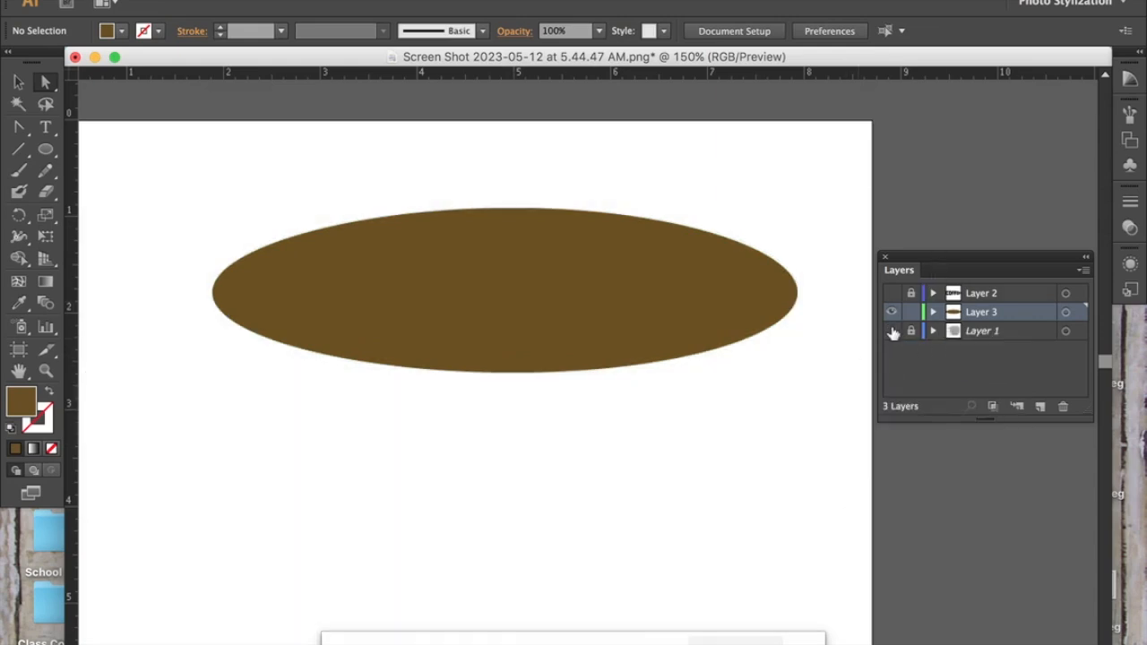
{"action": "left_click", "coordinate": [892, 294]}
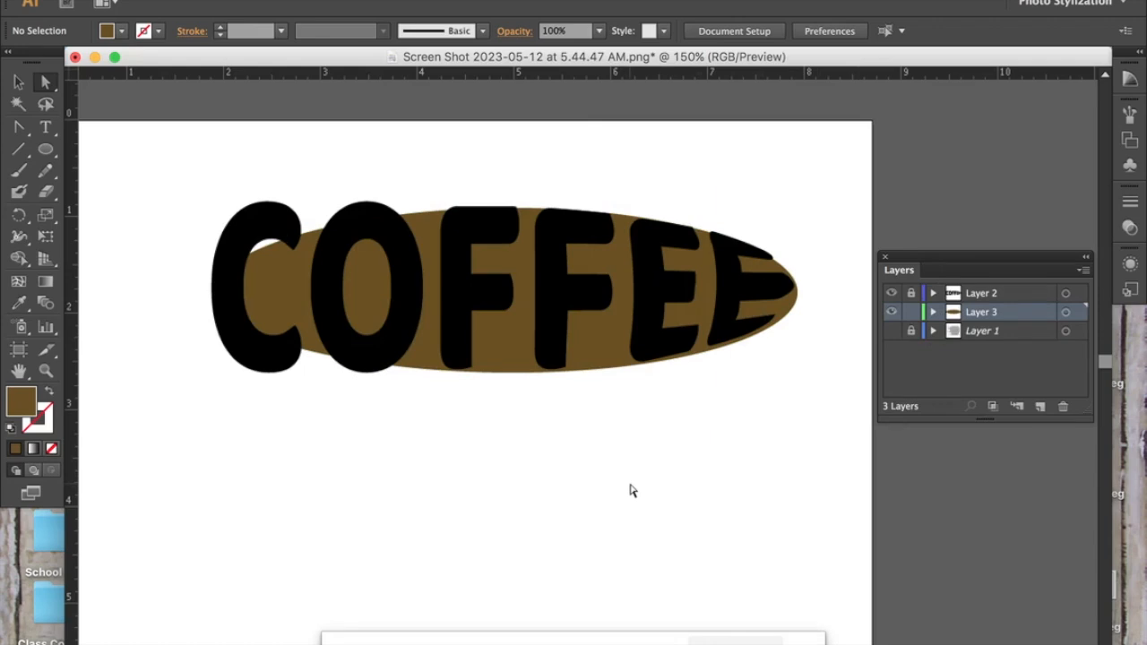
{"action": "left_click", "coordinate": [891, 312]}
{"action": "left_click", "coordinate": [891, 312]}
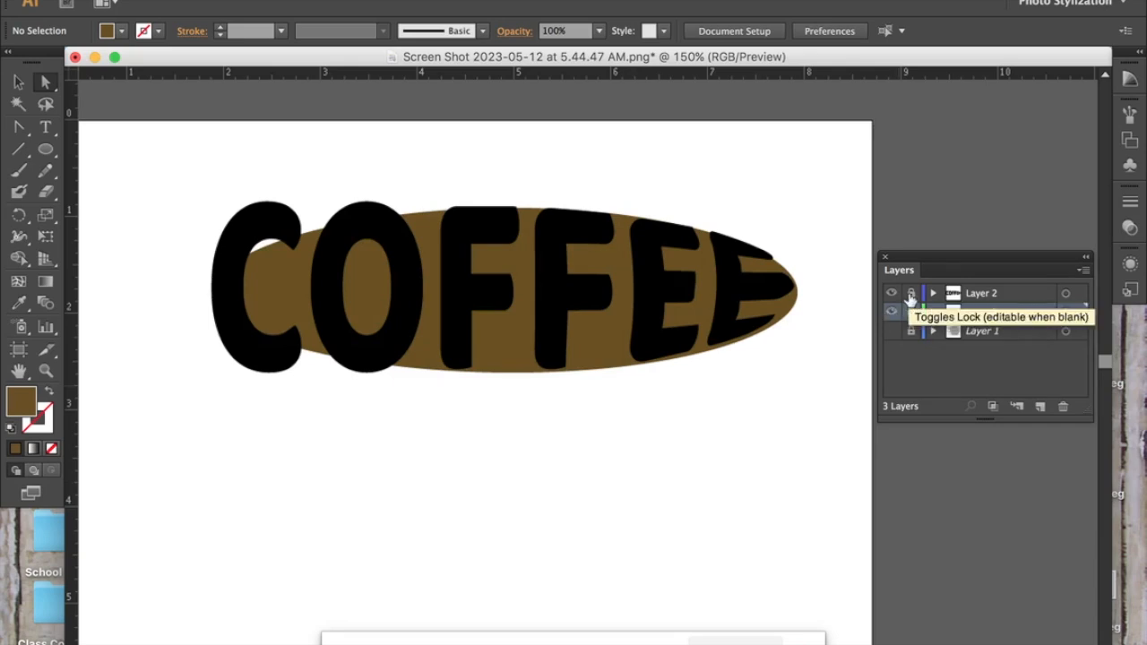
- Lock Layer 3 and create a new layer directly above Layer 1
{"action": "left_click", "coordinate": [1003, 331]}
{"action": "left_click", "coordinate": [1039, 407]}
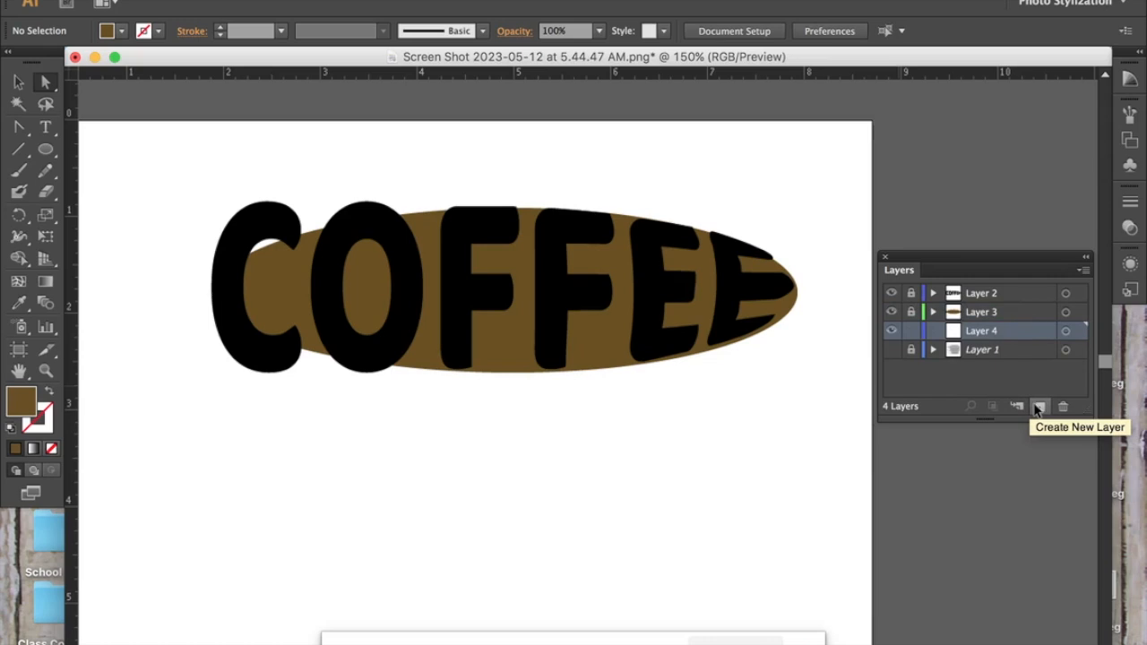
{"action": "key", "text": "super+minus"}
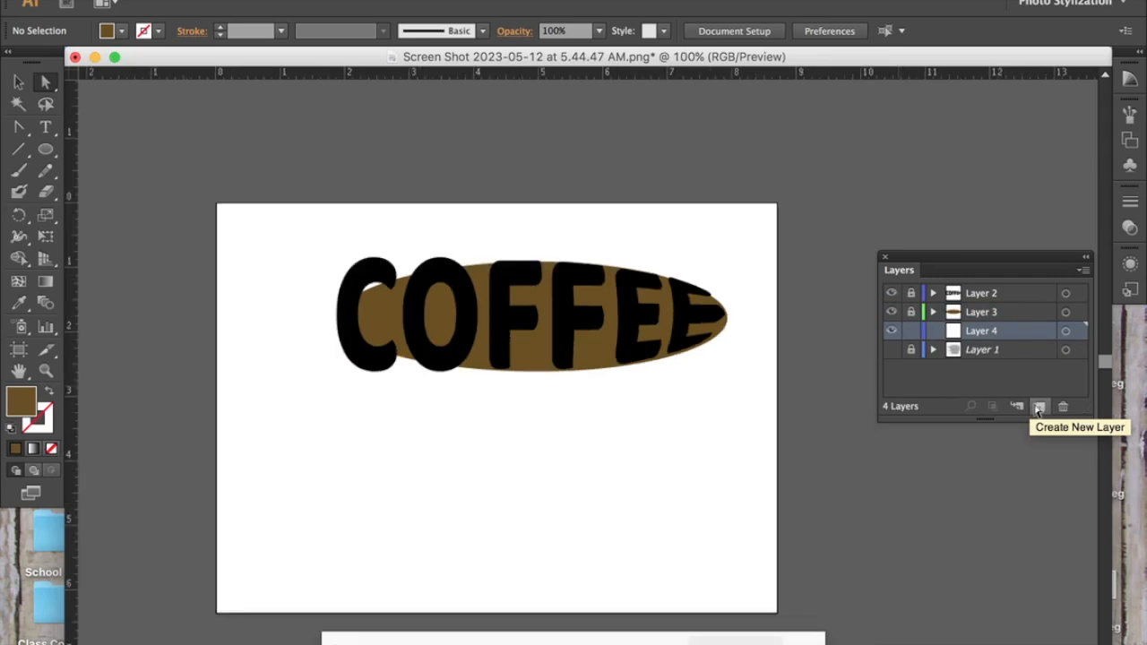
- Draw a background rectangle covering the whole artboard on the new layer and fill it with the pale tan EACD92
{"action": "left_click", "coordinate": [18, 81]}
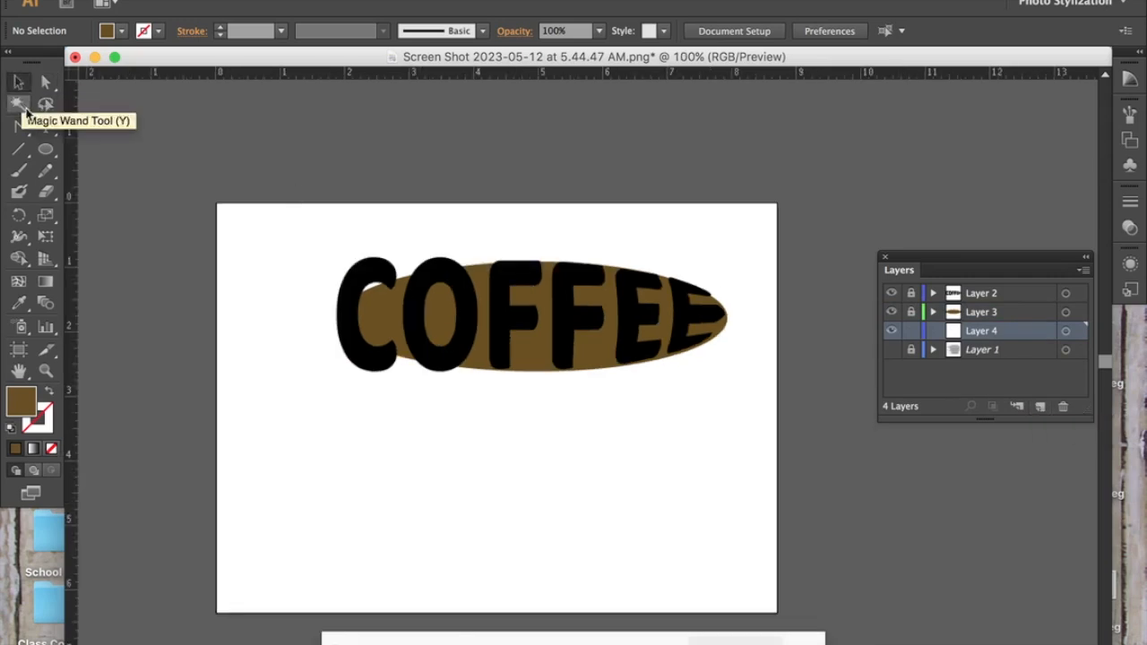
{"action": "left_click_drag", "start_coordinate": [39, 154], "coordinate": [90, 149]}
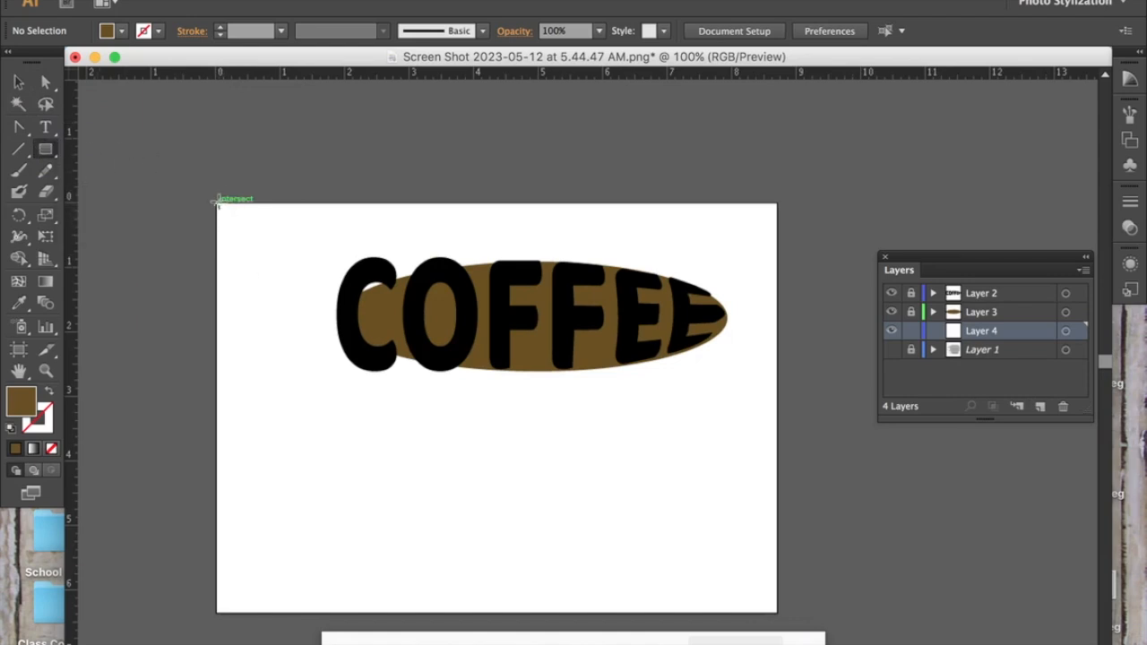
{"action": "left_click_drag", "start_coordinate": [216, 201], "coordinate": [776, 612]}
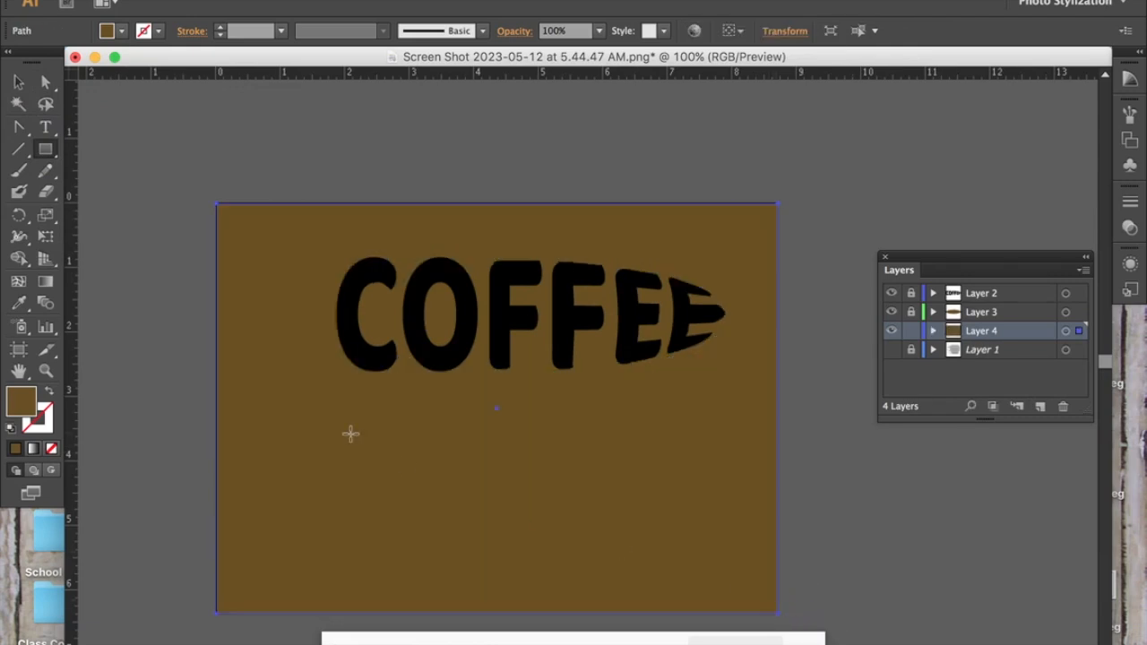
{"action": "double_click", "coordinate": [23, 401]}
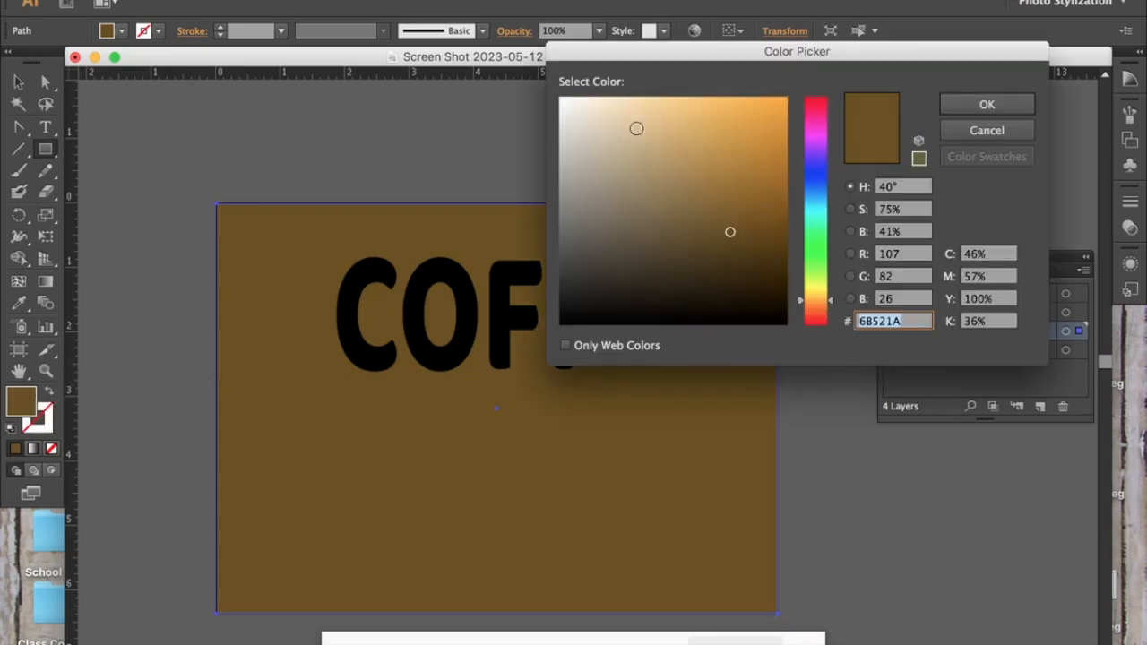
{"action": "left_click", "coordinate": [652, 114]}
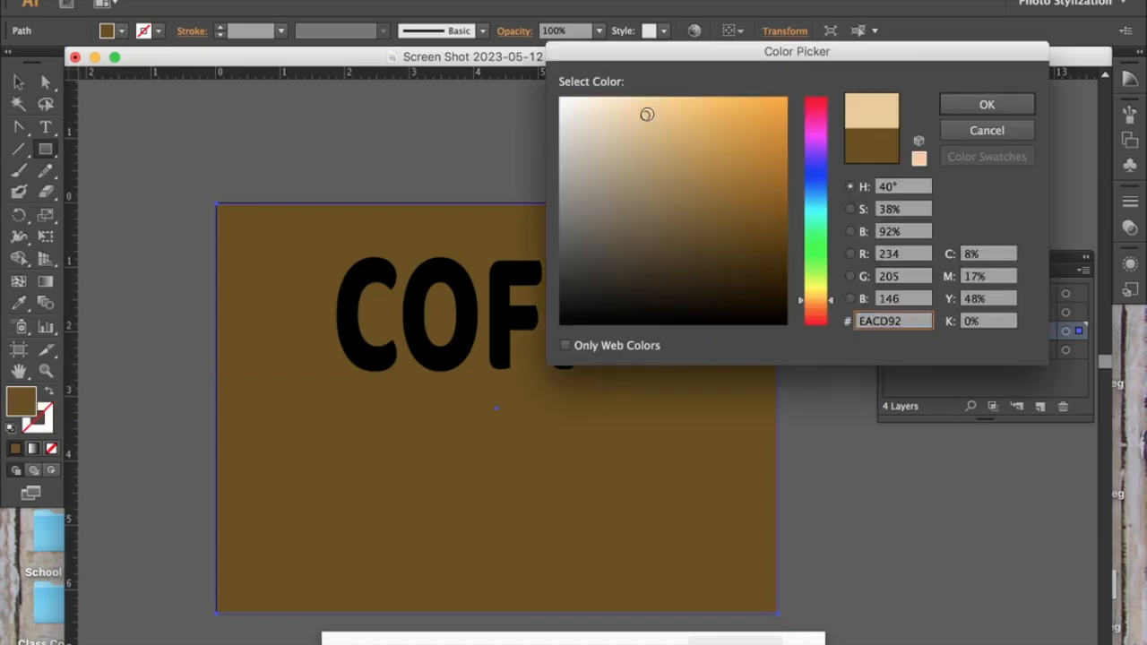
{"action": "left_click", "coordinate": [961, 102]}
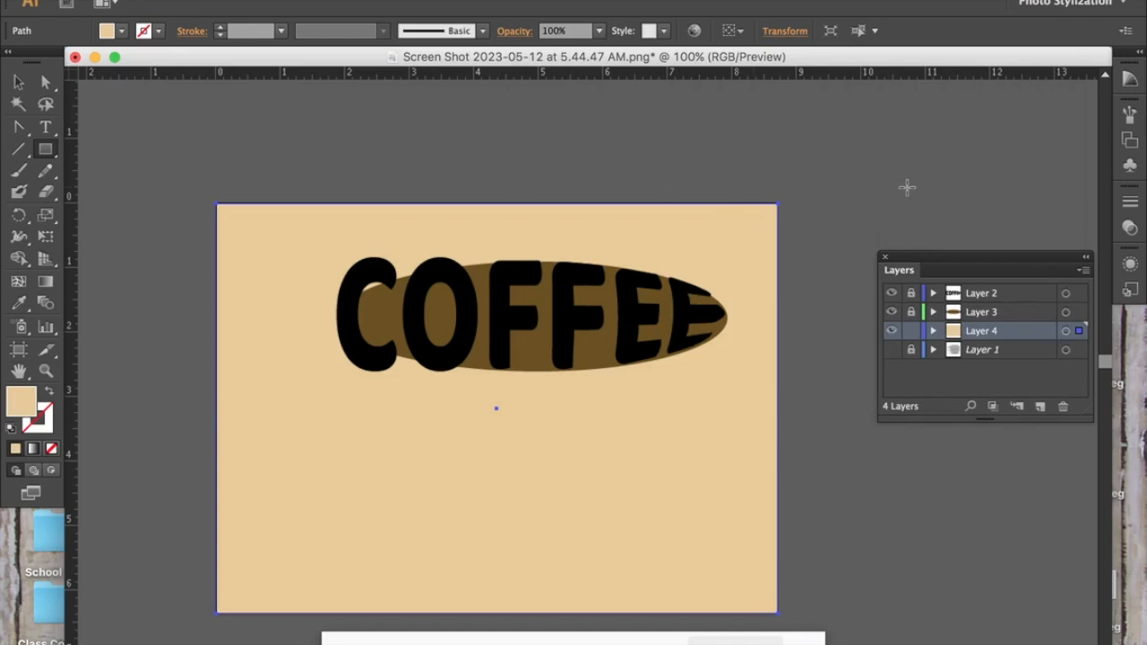
- Lock the tan background on Layer 4 and unlock Layer 2 with the COFFEE lettering
{"action": "left_click", "coordinate": [911, 331]}
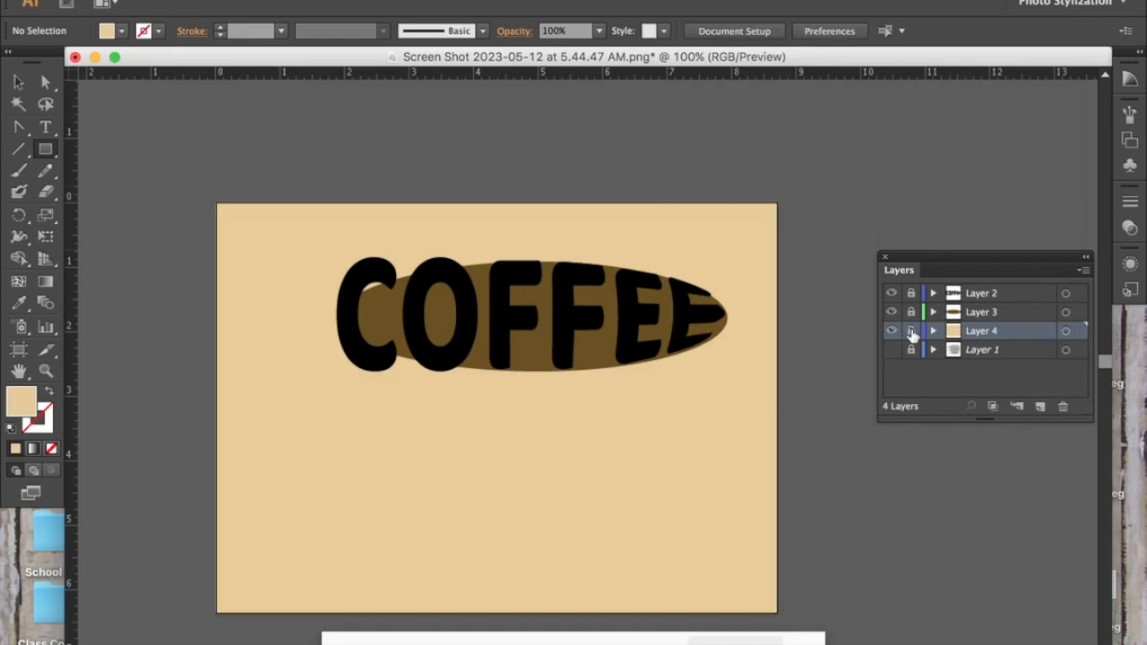
{"action": "left_click", "coordinate": [973, 296]}
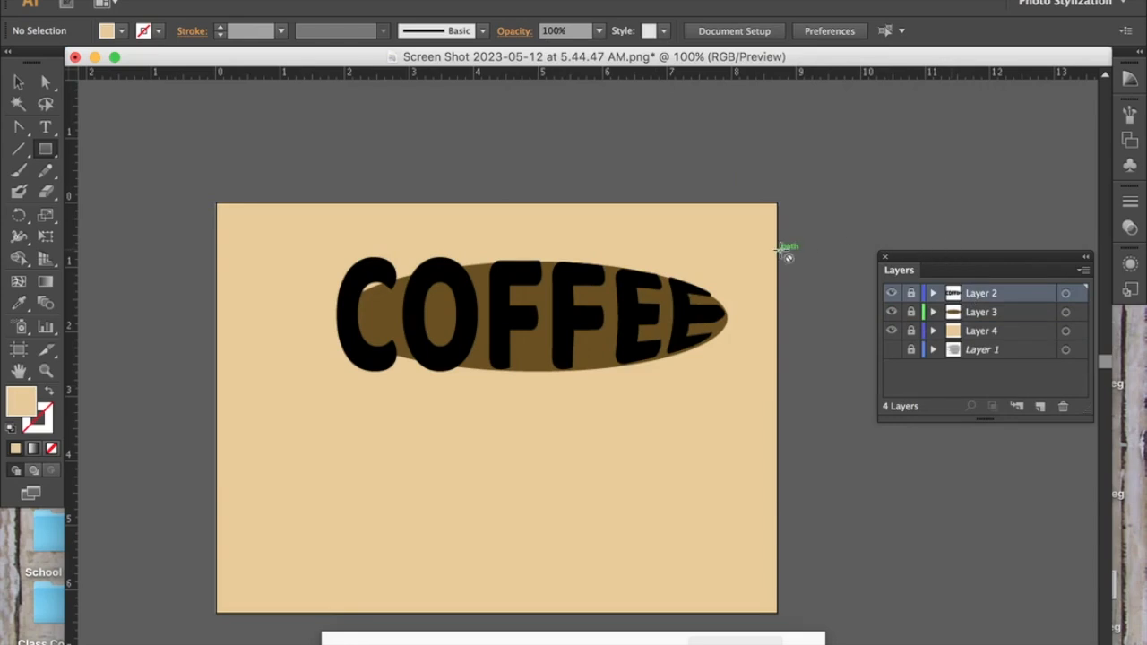
{"action": "key", "text": "super+equal"}
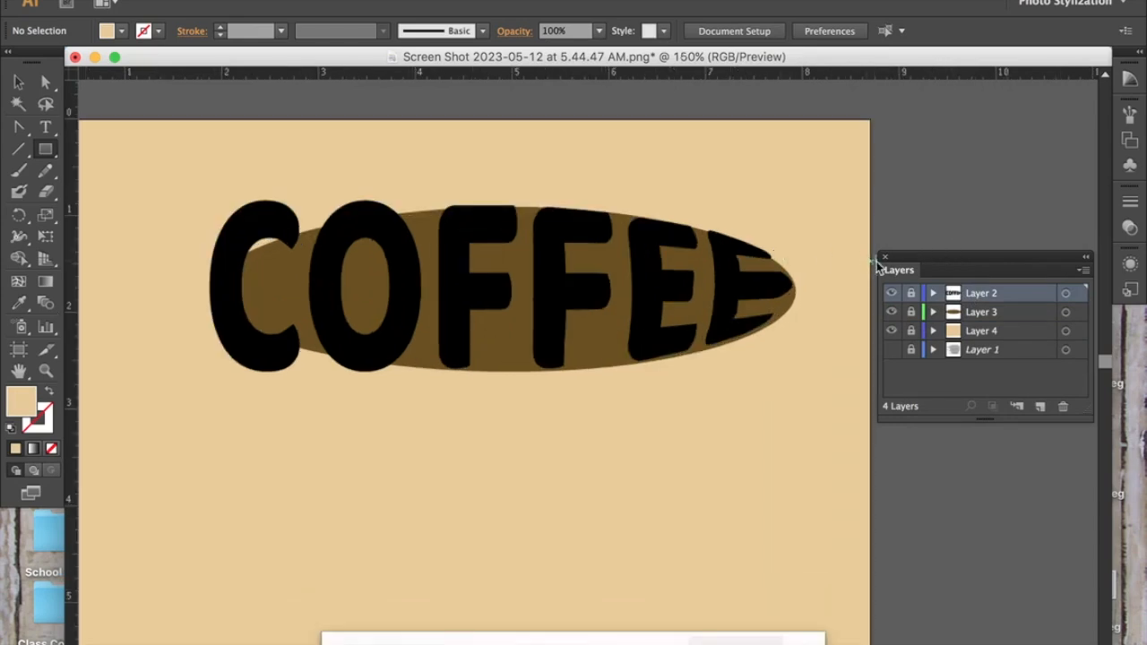
{"action": "left_click", "coordinate": [910, 294]}
- Expand the envelope mesh of the COFFEE lettering into editable paths, with Object and Fill included
{"action": "left_click", "coordinate": [568, 309], "text": "super"}
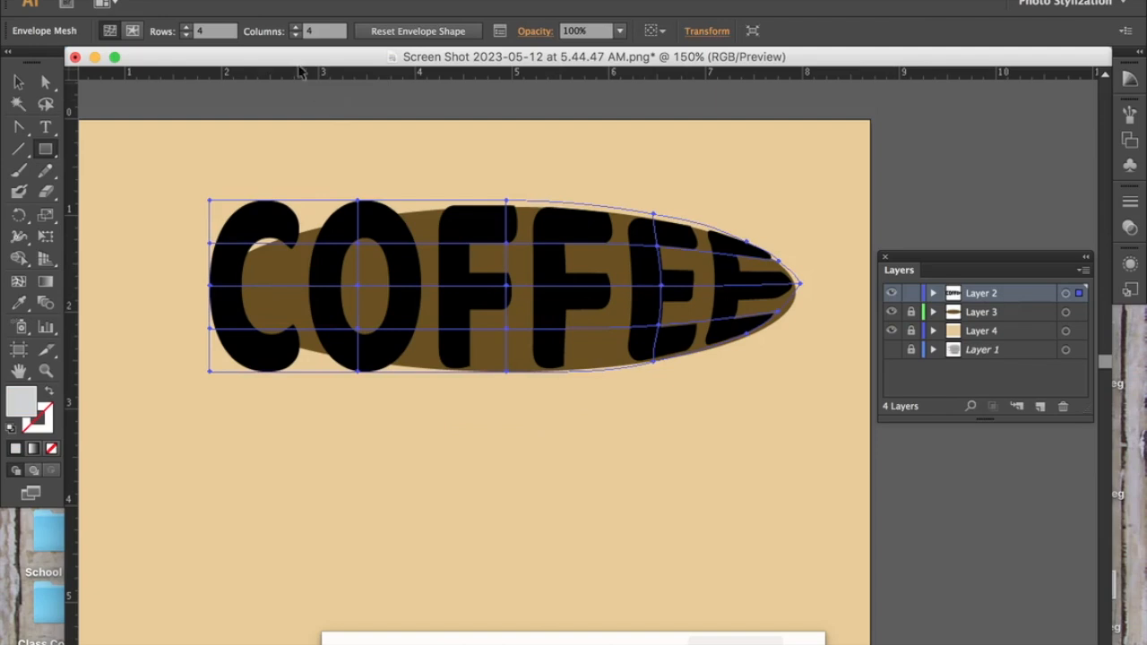
{"action": "left_click", "coordinate": [220, 0]}
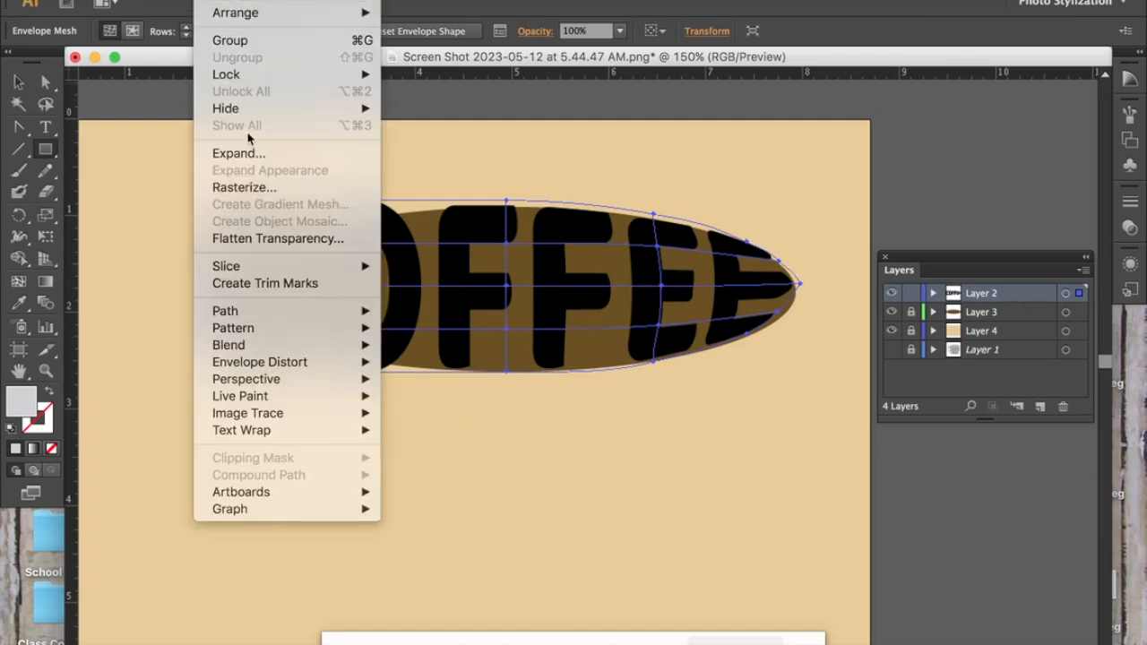
{"action": "left_click", "coordinate": [240, 154]}
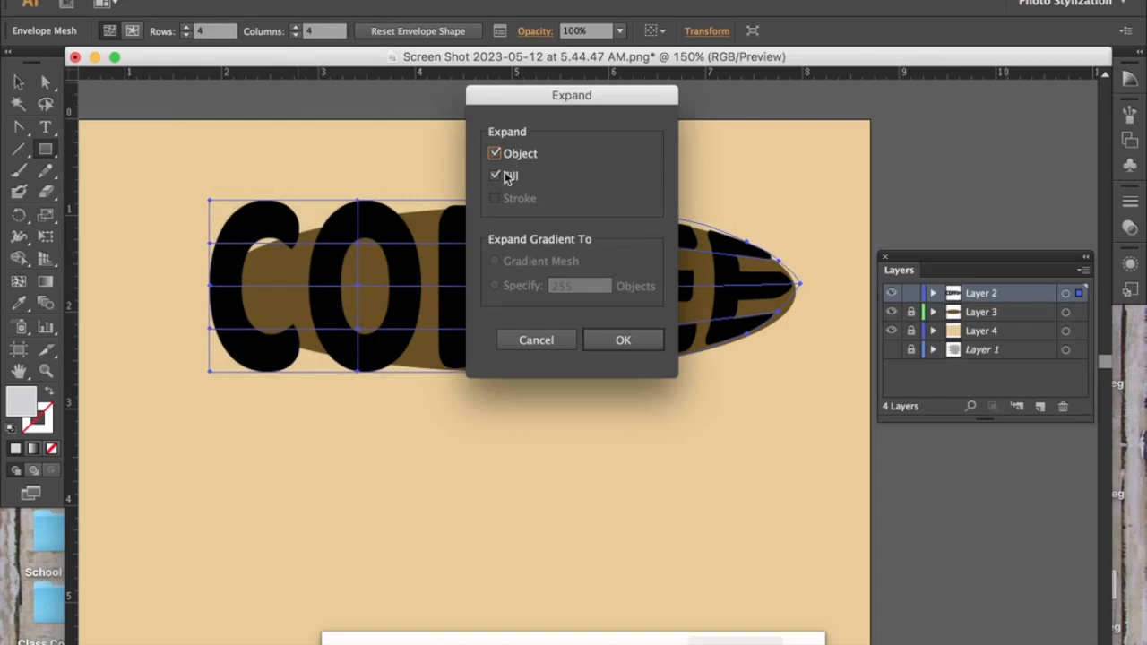
{"action": "left_click", "coordinate": [610, 339]}
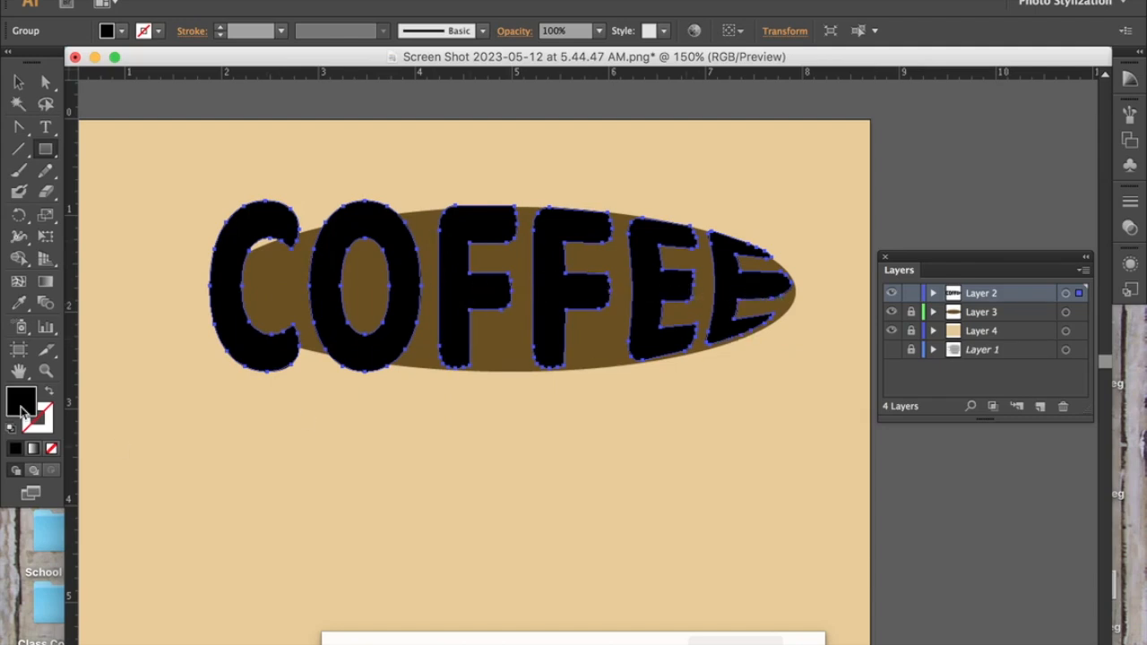
- Fill the expanded COFFEE lettering with the pale yellow-green E4EA7D
{"action": "double_click", "coordinate": [27, 403]}
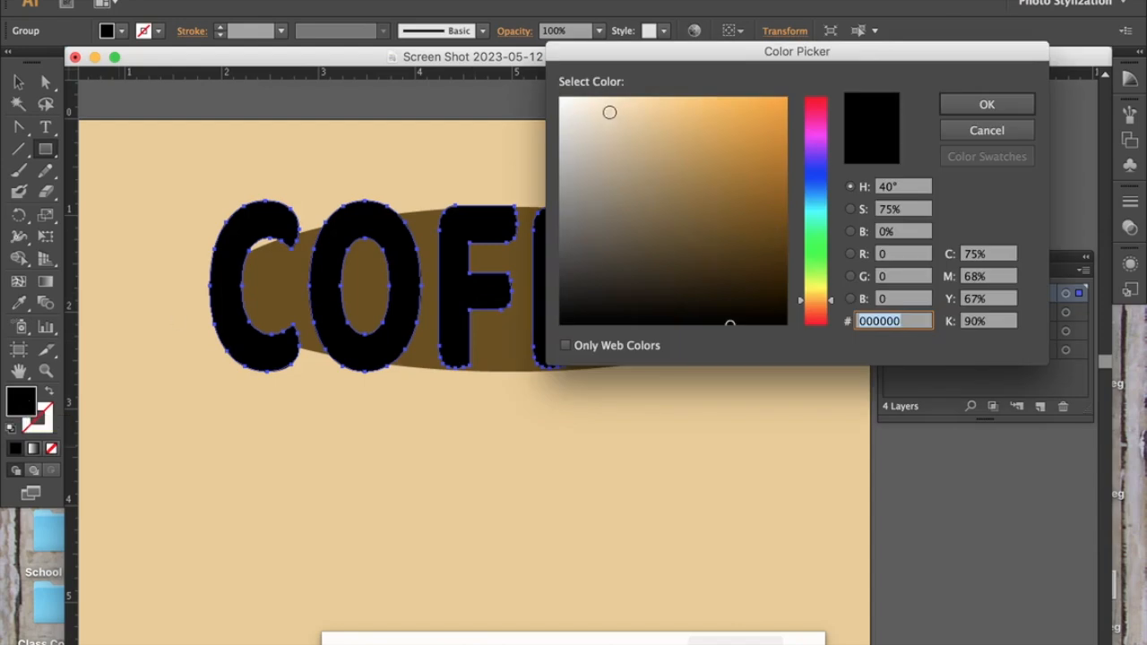
{"action": "left_click", "coordinate": [813, 286]}
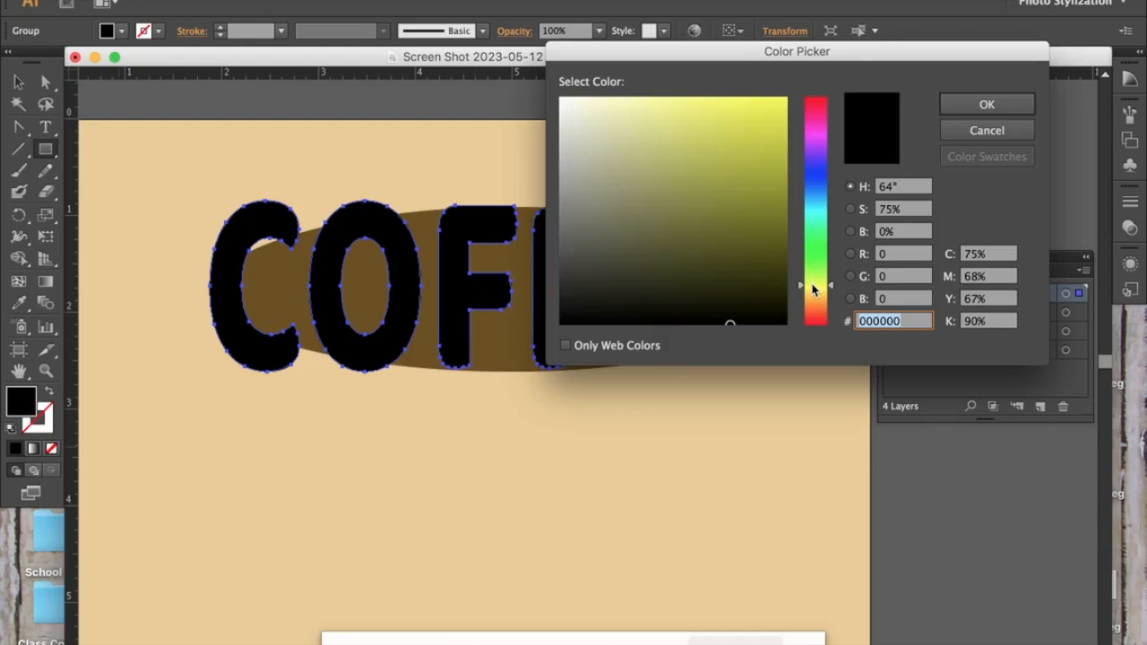
{"action": "left_click", "coordinate": [704, 113]}
{"action": "left_click", "coordinate": [655, 113]}
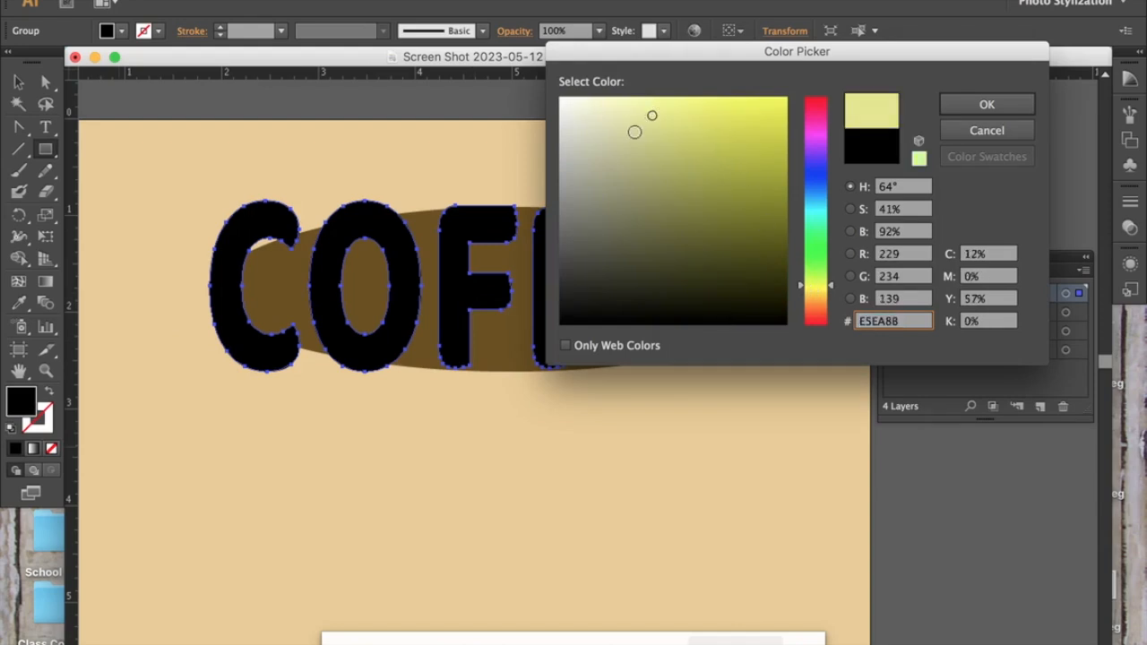
{"action": "left_click", "coordinate": [634, 132]}
{"action": "left_click", "coordinate": [665, 115]}
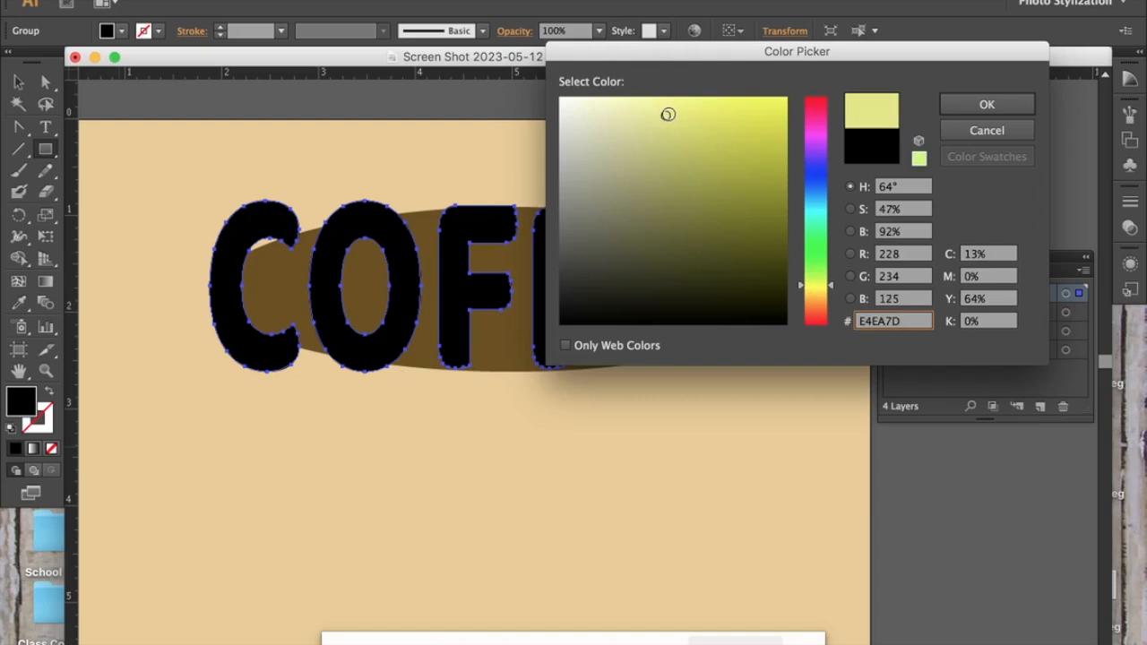
{"action": "left_click", "coordinate": [1014, 108]}
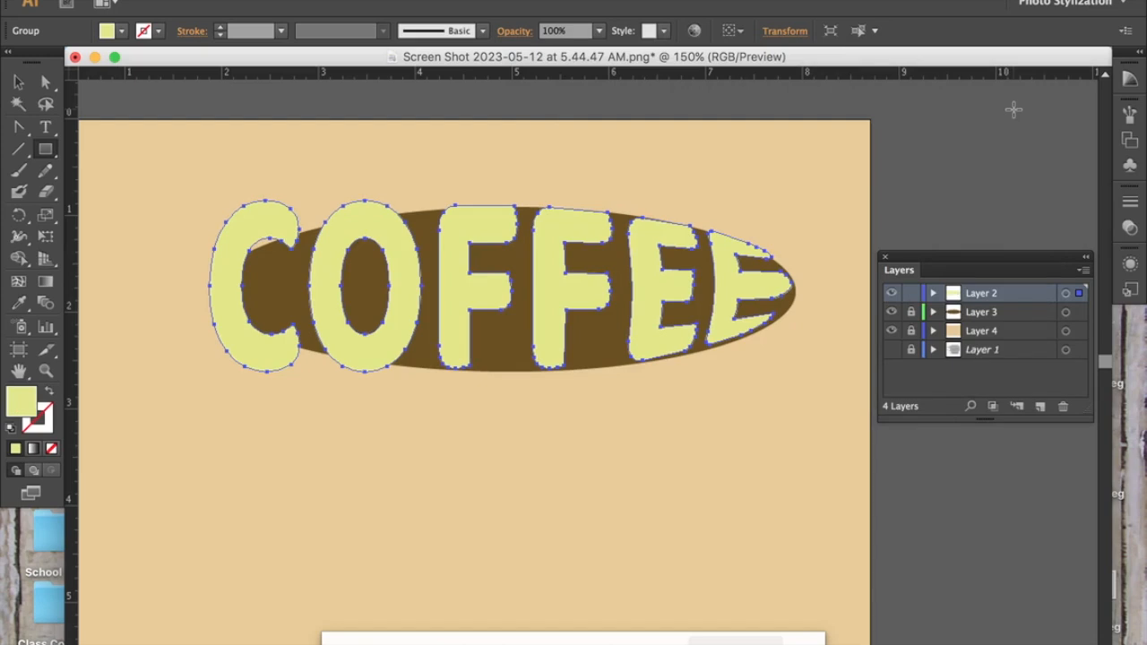
{"action": "left_click", "coordinate": [217, 1]}
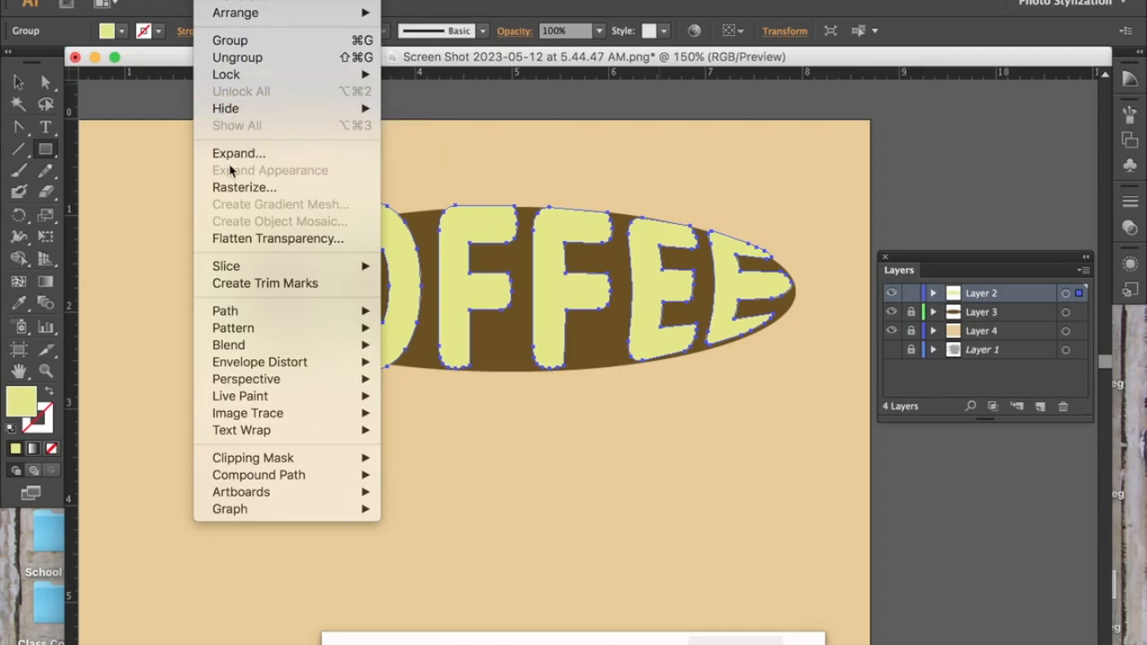
{"action": "left_click", "coordinate": [158, 226]}
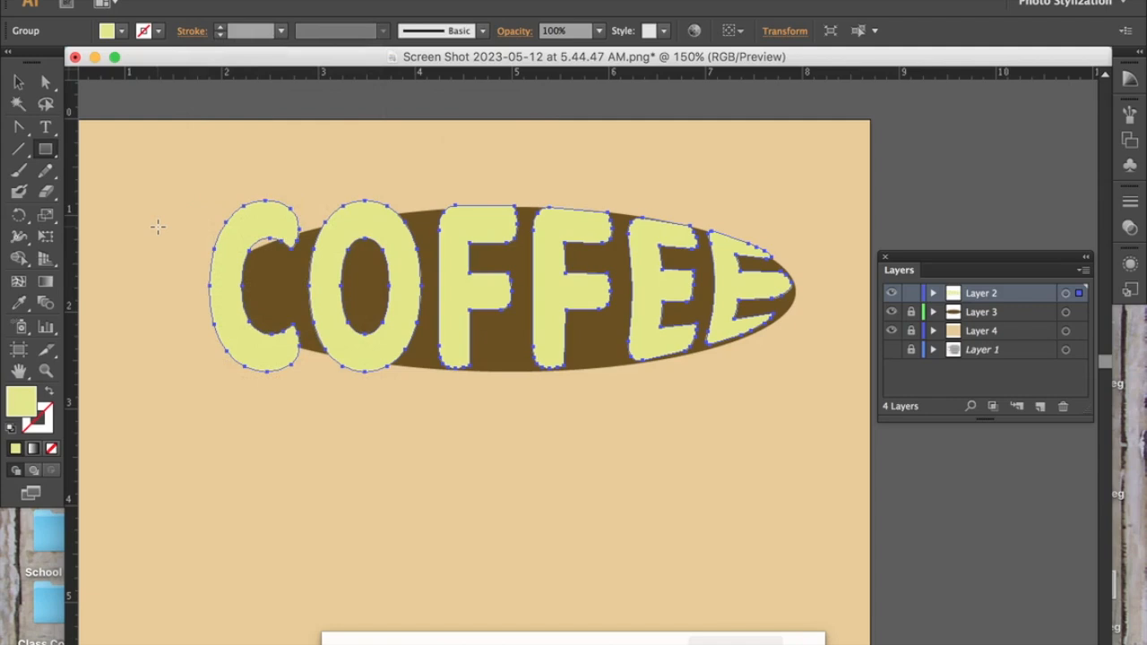
{"action": "left_click", "coordinate": [157, 225]}
{"action": "left_click", "coordinate": [619, 244]}
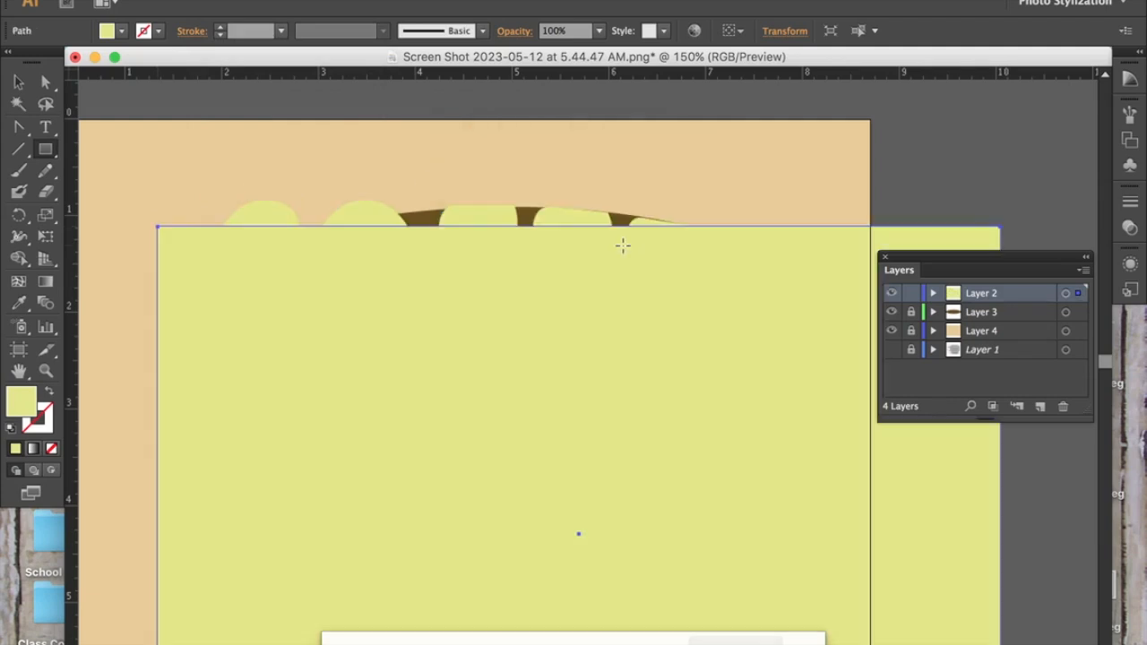
{"action": "key", "text": "super+z"}
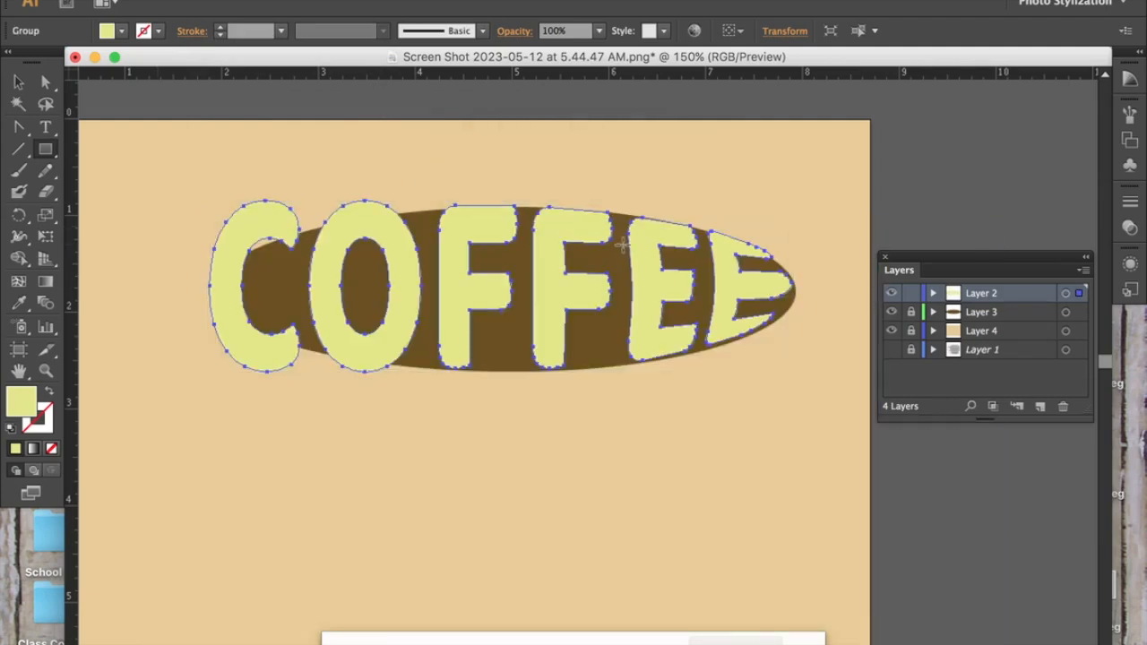
- Preview an envelope mesh with 4 rows and 4 columns on the COFFEE lettering, then cancel it and deselect
{"action": "left_click", "coordinate": [18, 83]}
{"action": "left_click", "coordinate": [135, 101]}
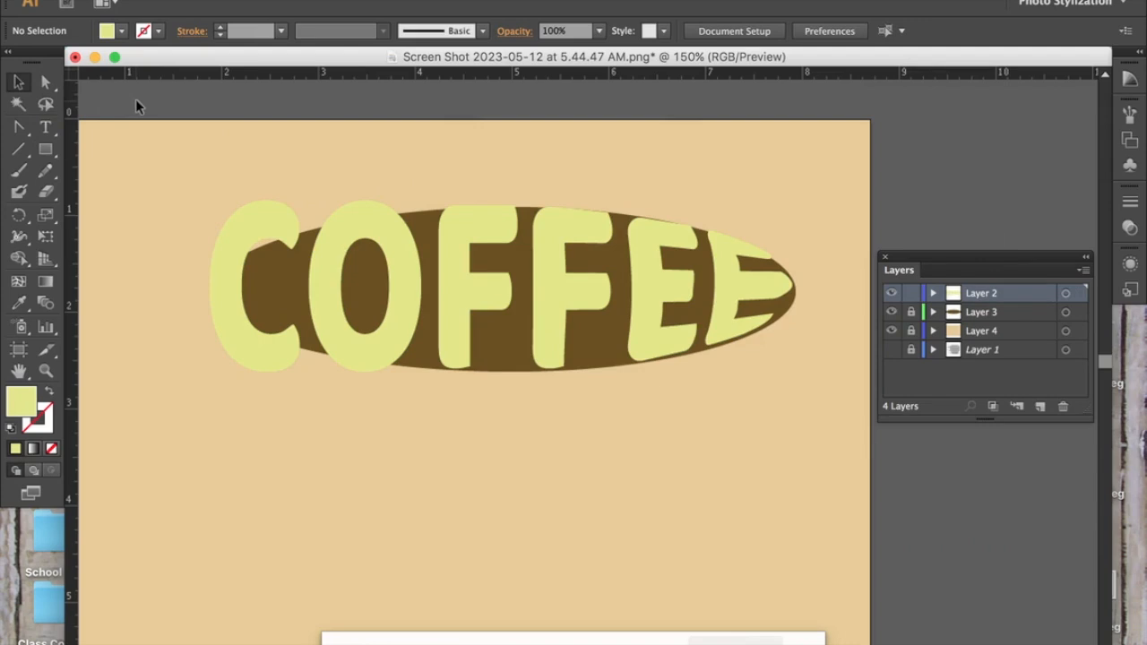
{"action": "key", "text": "super+a"}
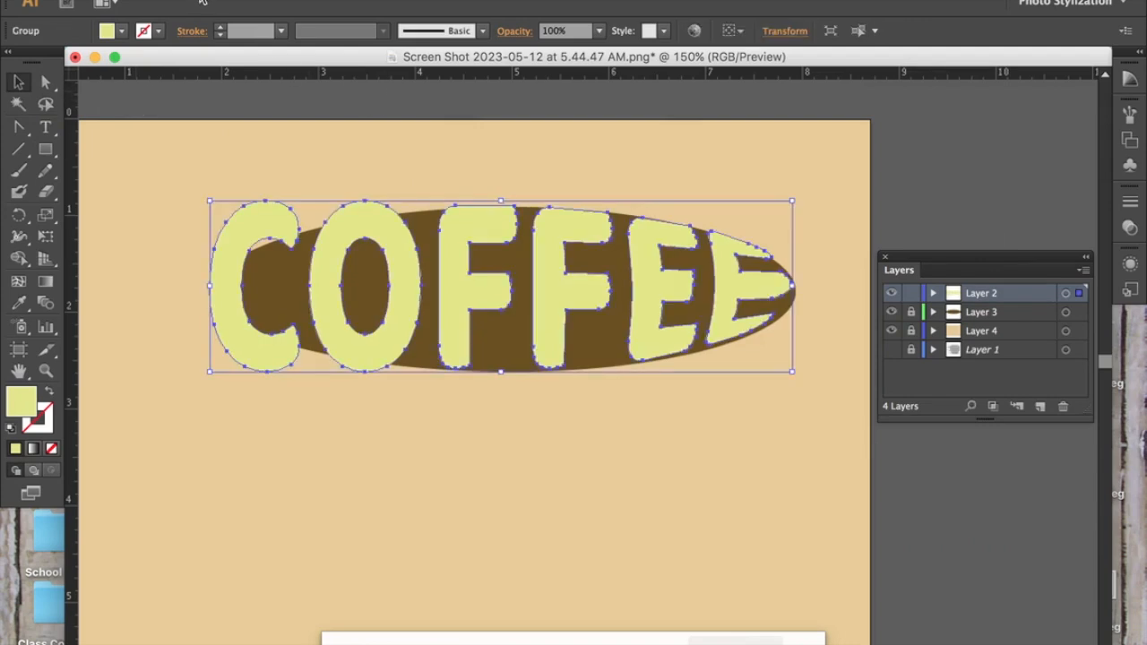
{"action": "left_click", "coordinate": [213, 0]}
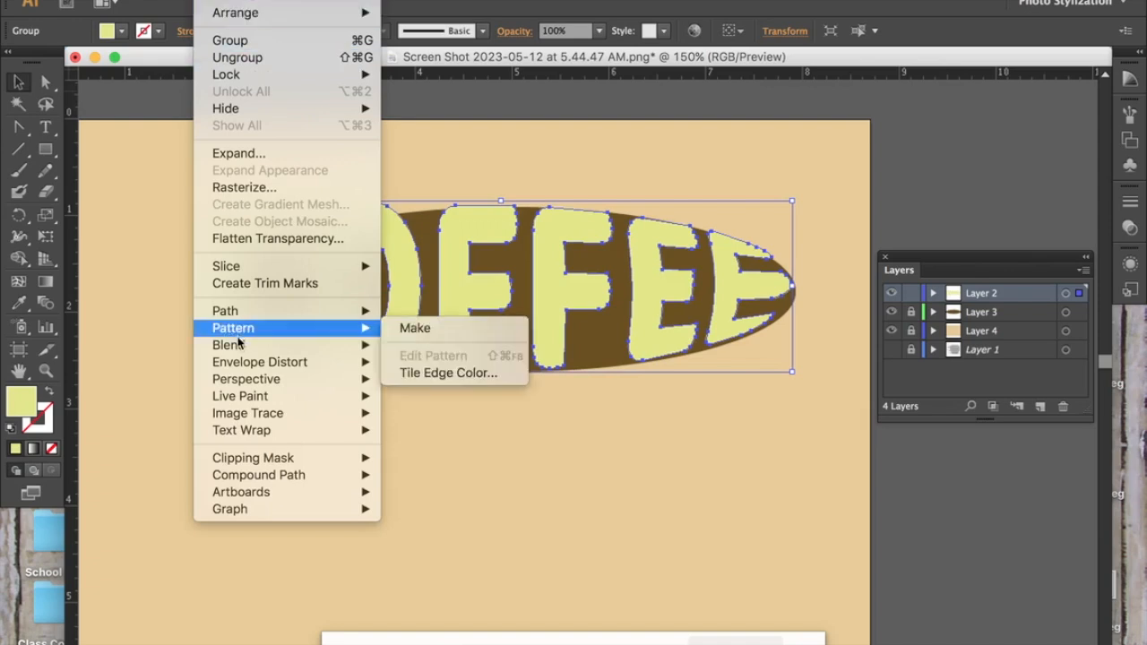
{"action": "mouse_move", "coordinate": [241, 362]}
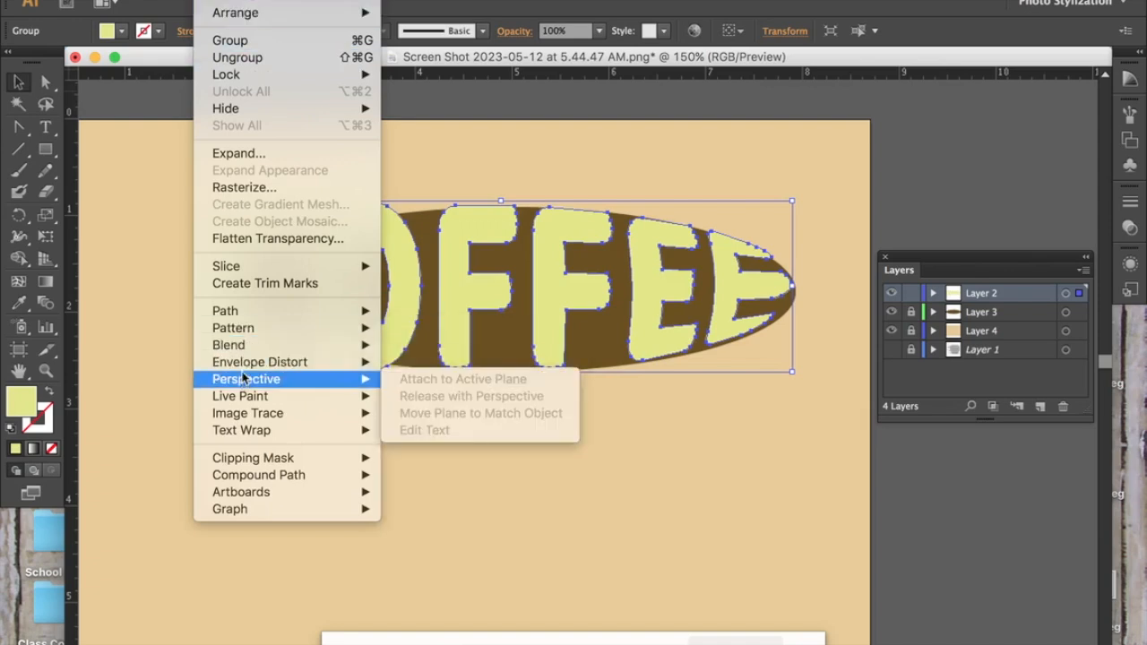
{"action": "left_click", "coordinate": [438, 384]}
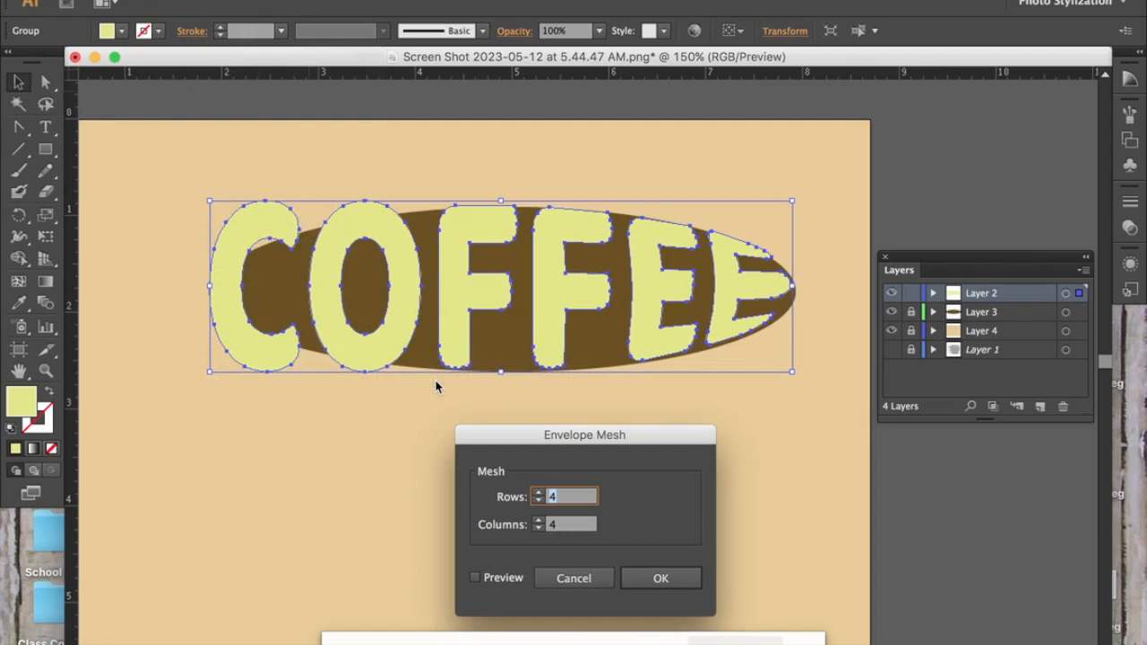
{"action": "left_click", "coordinate": [475, 578]}
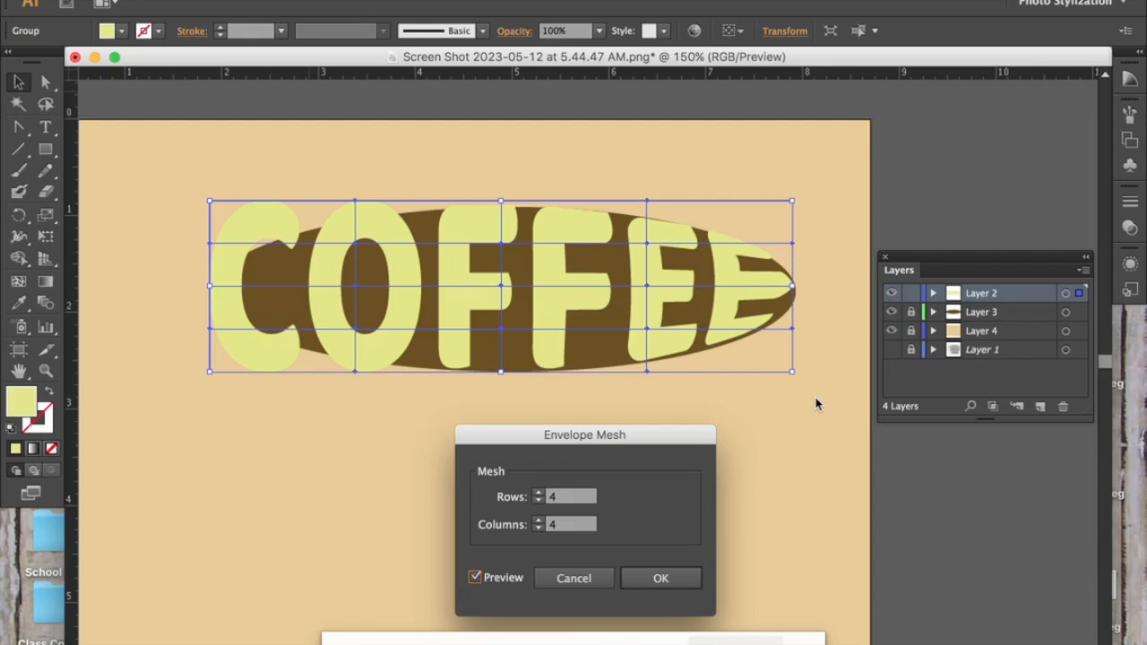
{"action": "left_click", "coordinate": [593, 581]}
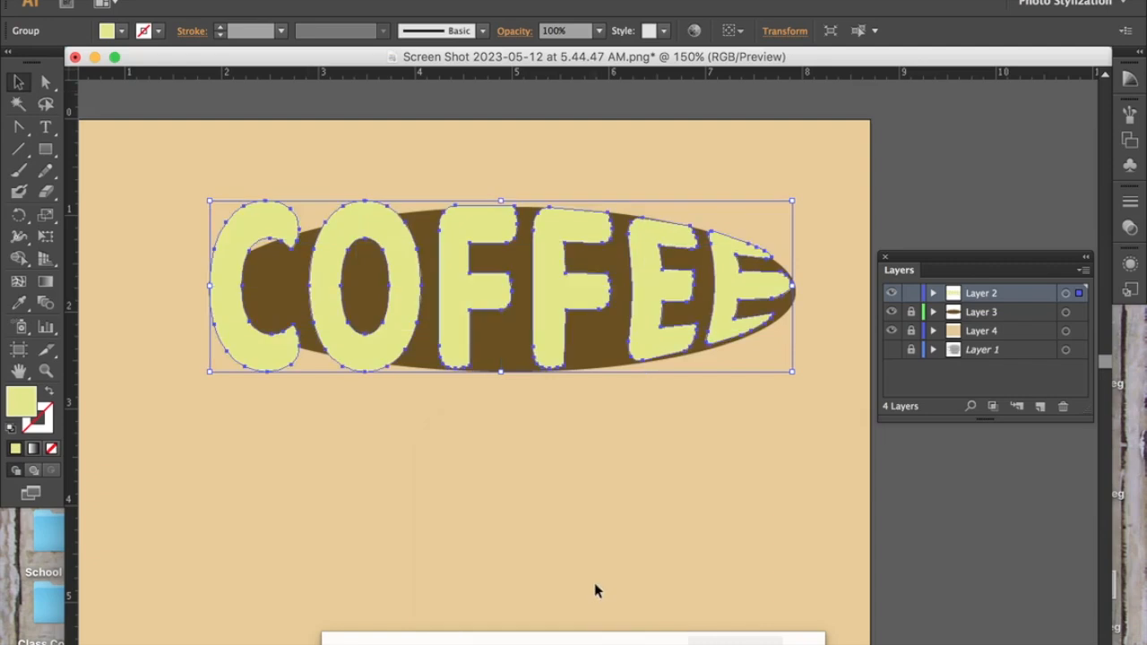
{"action": "left_click", "coordinate": [611, 571]}
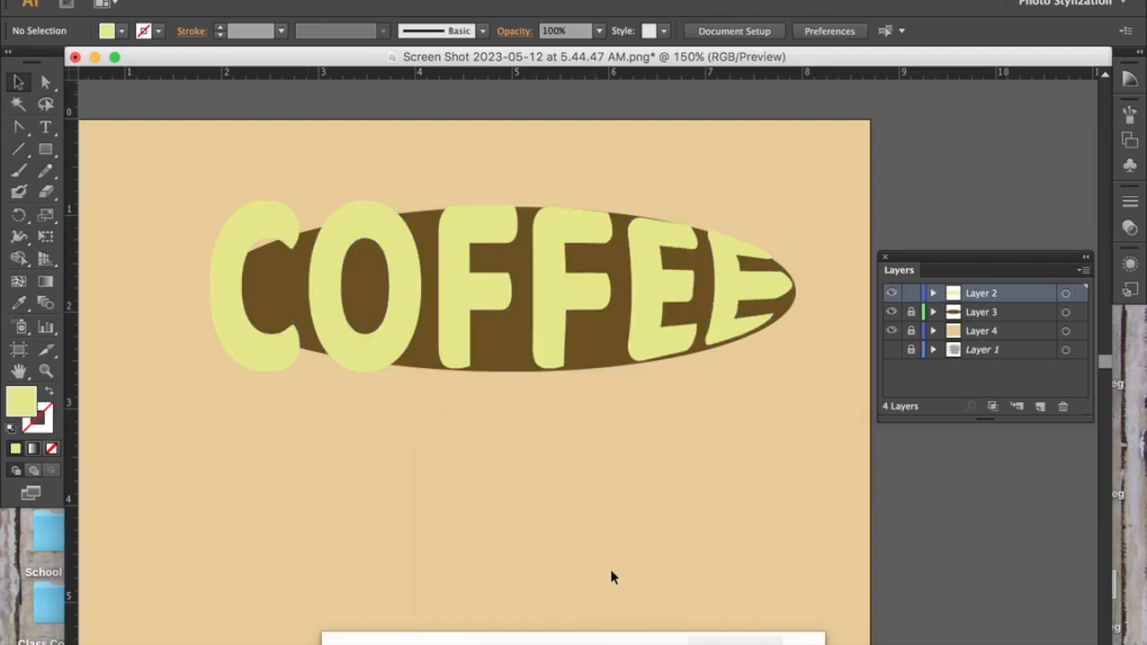
- Hide the tan background on Layer 4 and show the cup photo on Layer 1
{"action": "scroll", "coordinate": [612, 574], "scroll_direction": "down", "scroll_amount": 3}
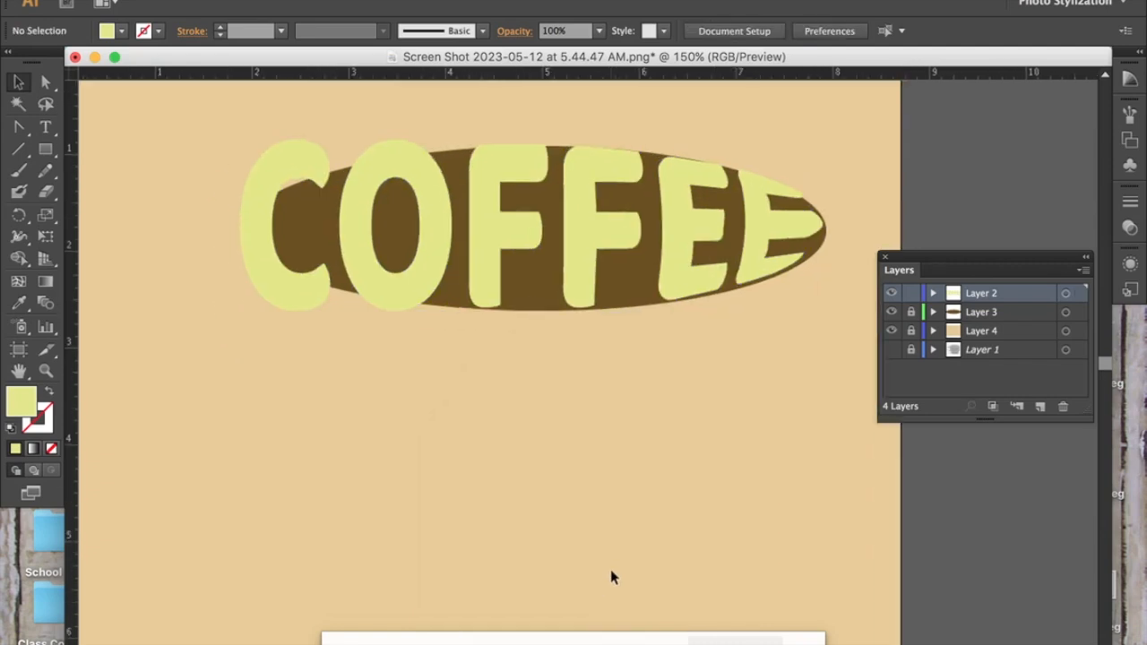
{"action": "left_click", "coordinate": [892, 331]}
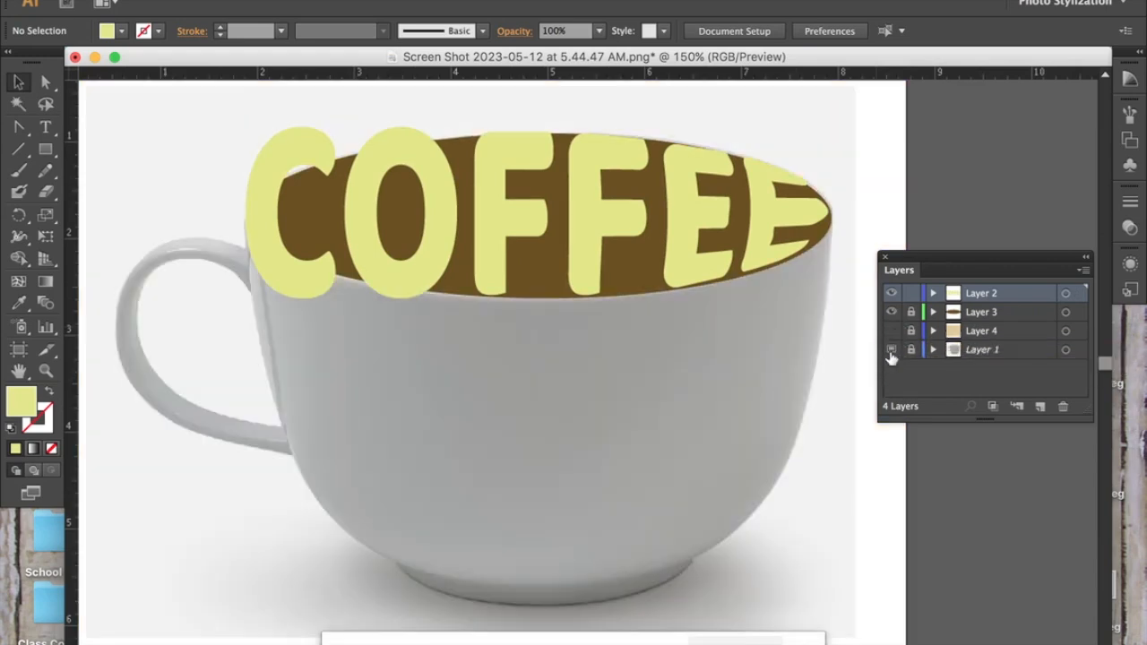
{"action": "left_click", "coordinate": [891, 350]}
{"action": "scroll", "coordinate": [677, 484], "scroll_direction": "up", "scroll_amount": 5}
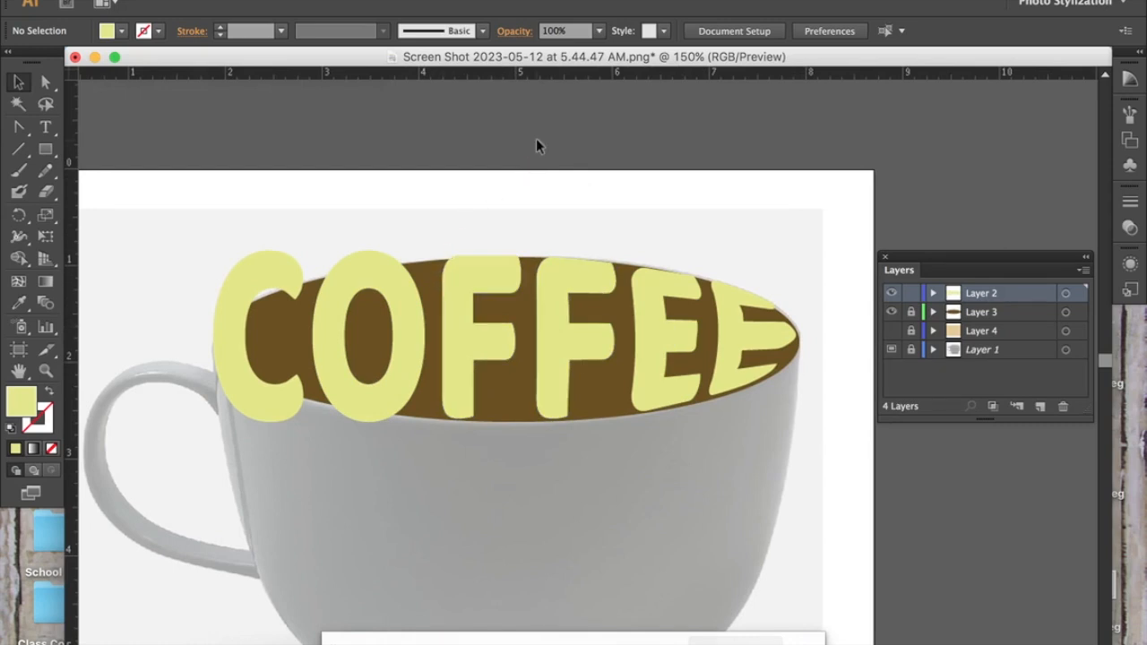
{"action": "scroll", "coordinate": [536, 138], "scroll_direction": "down", "scroll_amount": 3}
{"action": "scroll", "coordinate": [536, 138], "scroll_direction": "left", "scroll_amount": 2}
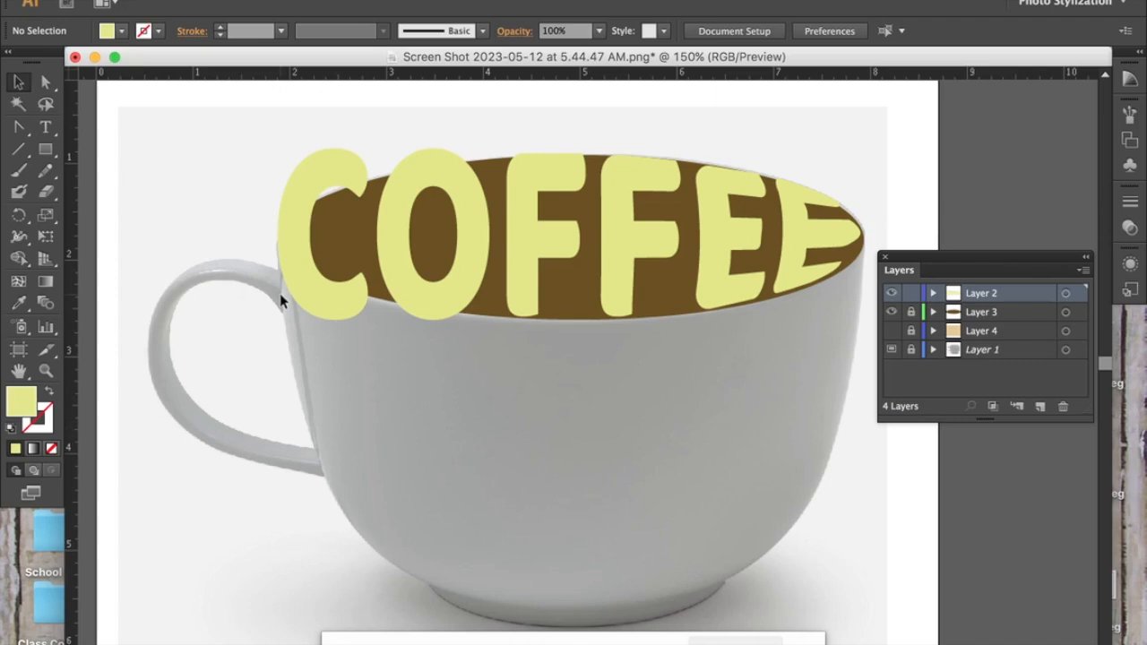
{"action": "scroll", "coordinate": [280, 302], "scroll_direction": "down", "scroll_amount": 2}
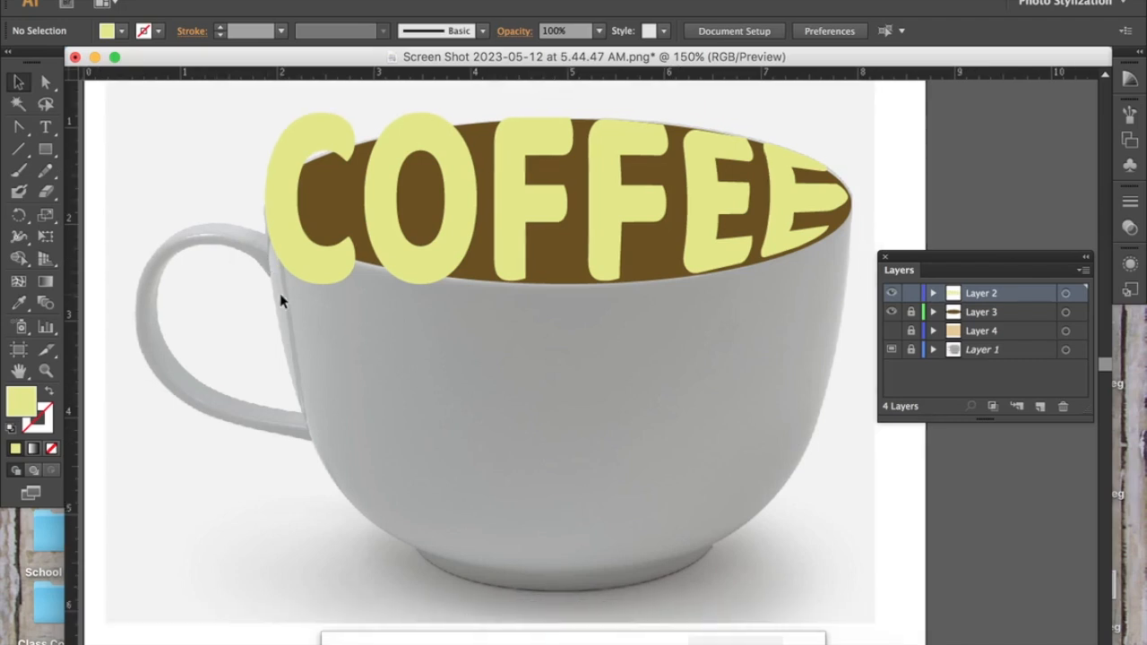